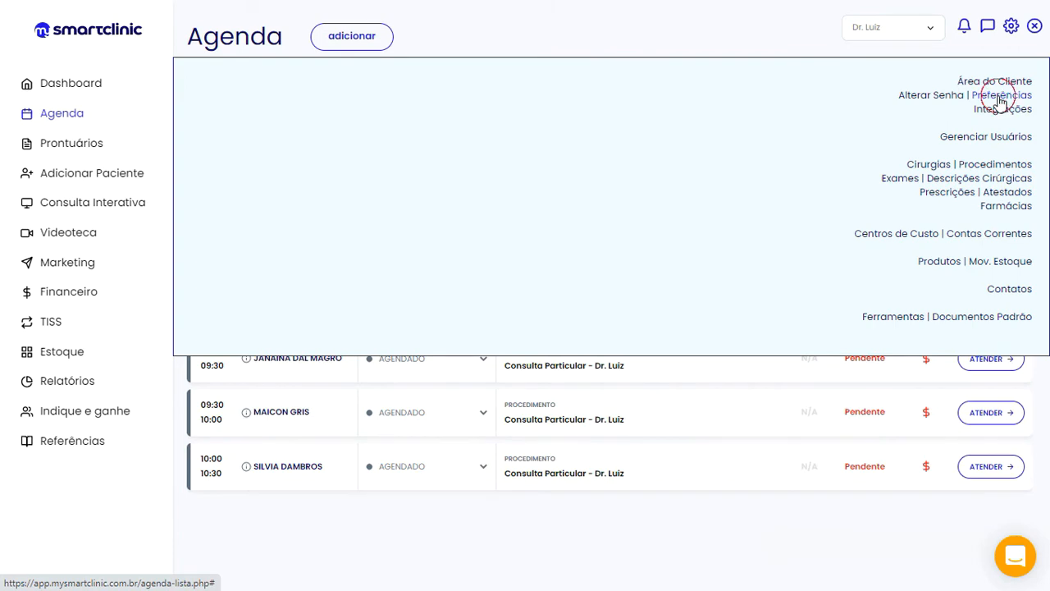
Open Preferências and list the automatic reminder options: Desligado, E-mail, SMS
{"action": "left_click", "coordinate": [1002, 98]}
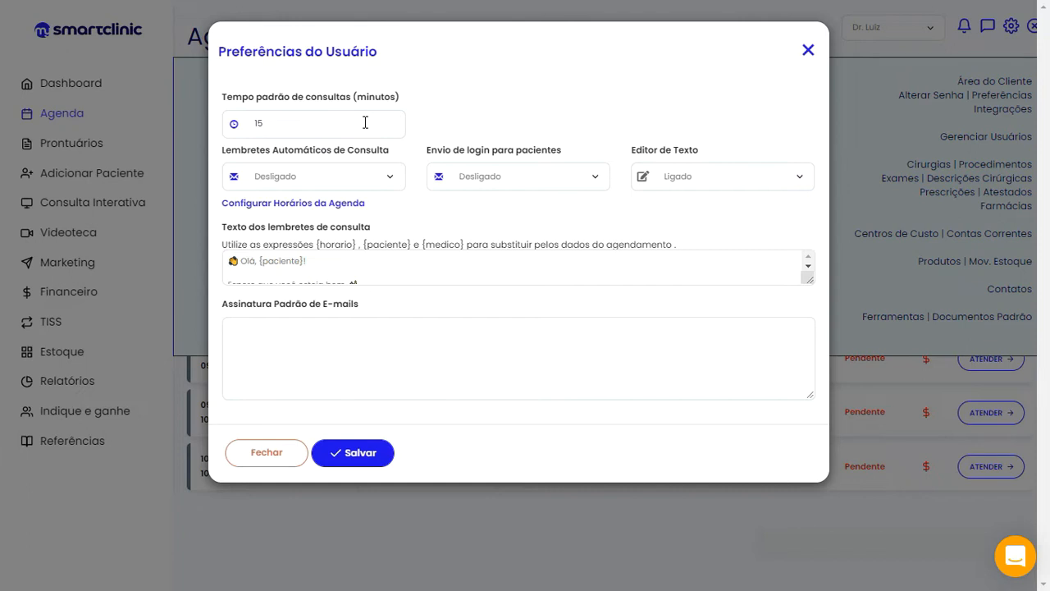
{"action": "left_click", "coordinate": [394, 183]}
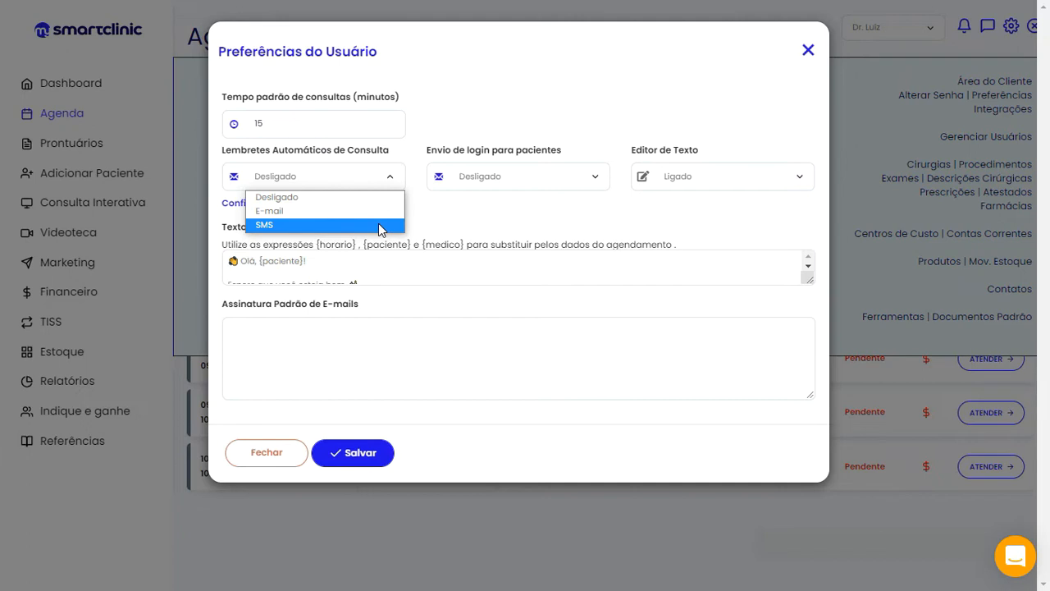
{"action": "left_click", "coordinate": [394, 180]}
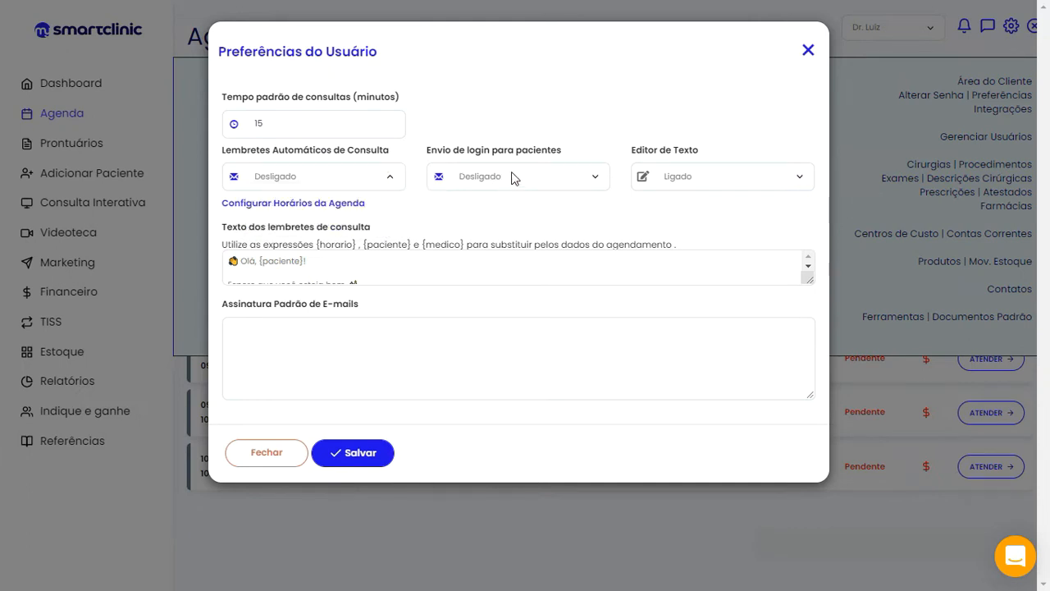
{"action": "left_click", "coordinate": [596, 183]}
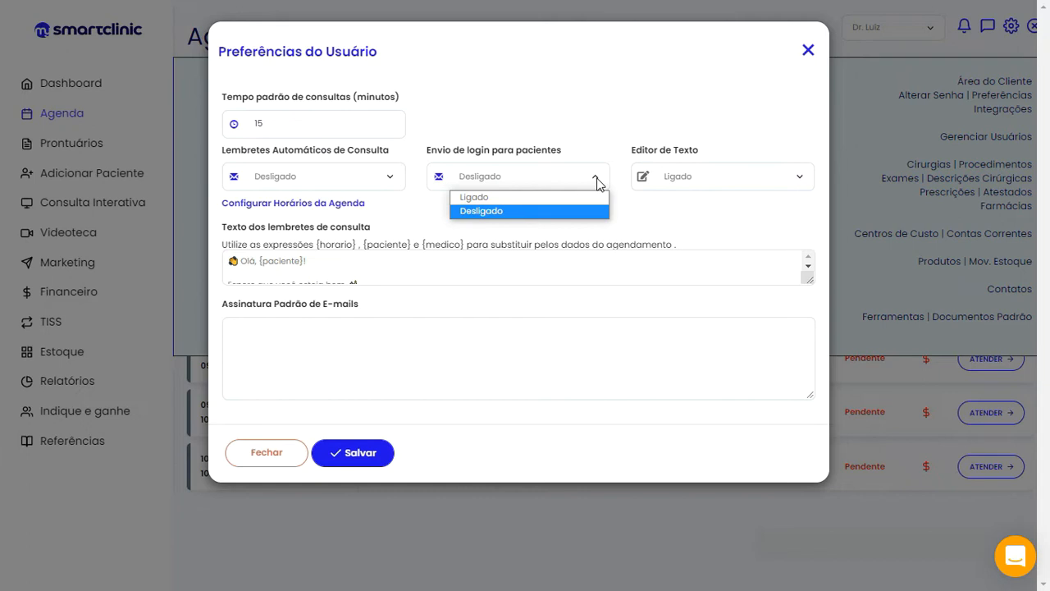
{"action": "left_click", "coordinate": [597, 179]}
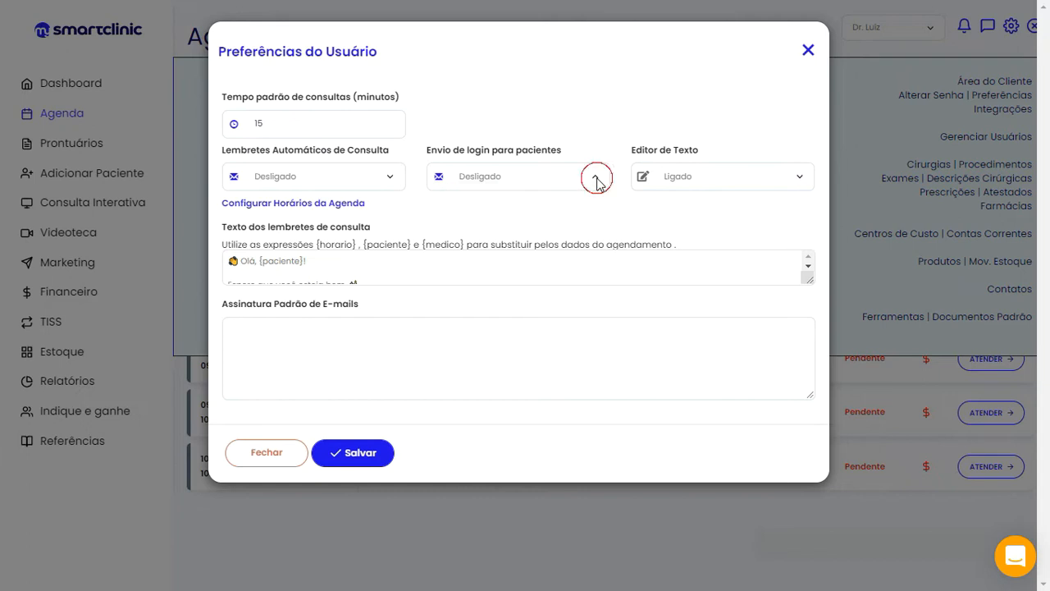
{"action": "left_click", "coordinate": [800, 180]}
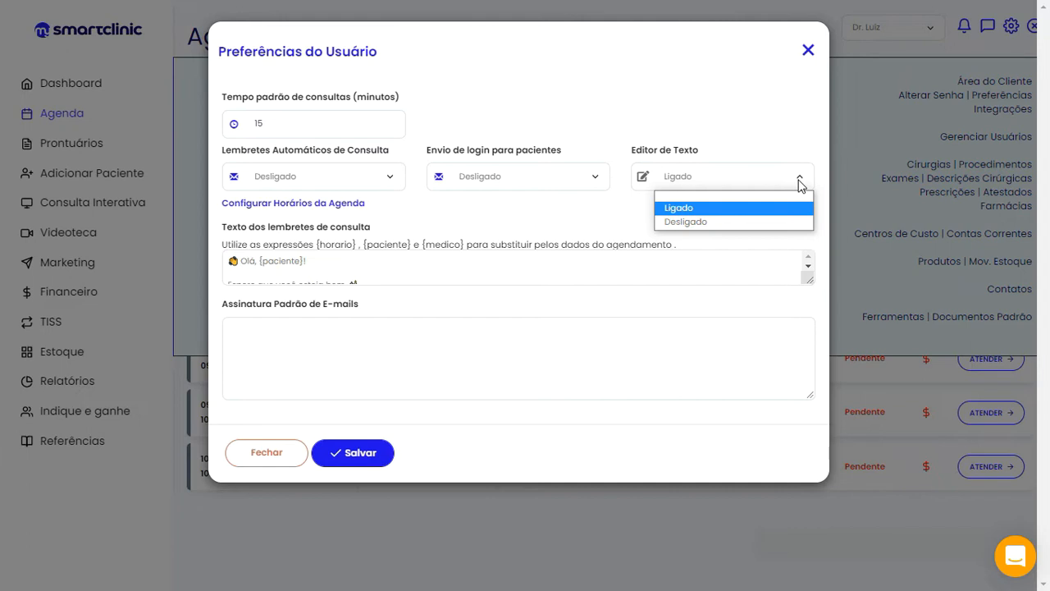
{"action": "left_click", "coordinate": [800, 182]}
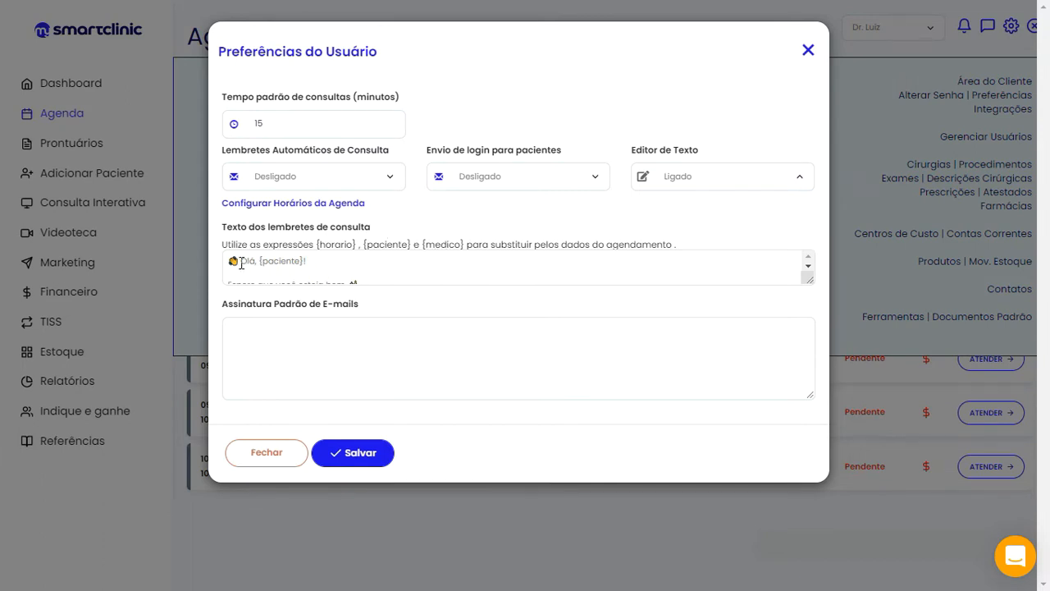
{"action": "left_click", "coordinate": [326, 261]}
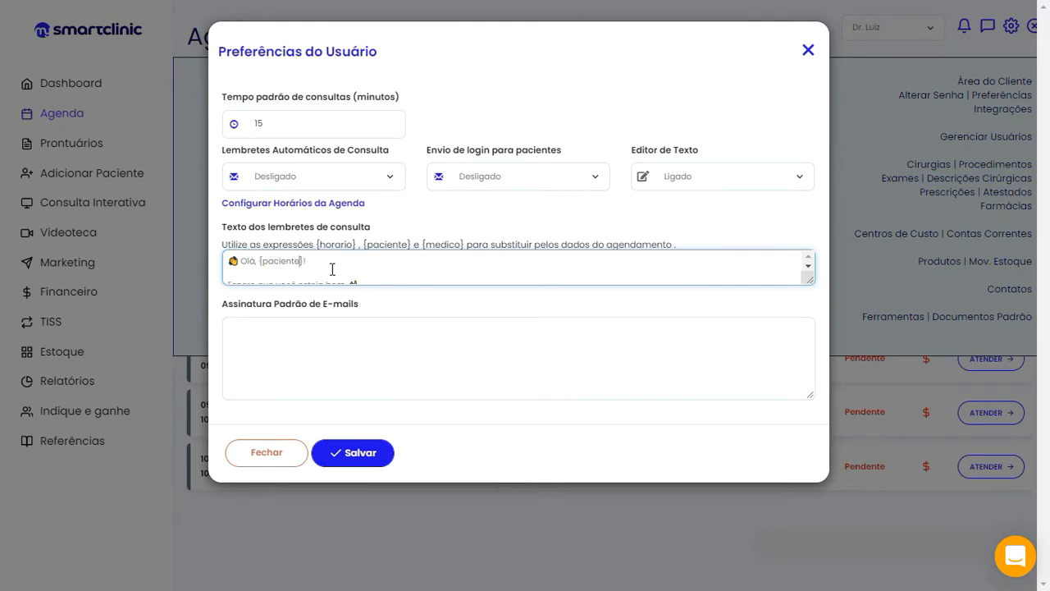
{"action": "key", "text": "Down"}
{"action": "key", "text": "Down"}
{"action": "key", "text": "Down"}
{"action": "key", "text": "Down"}
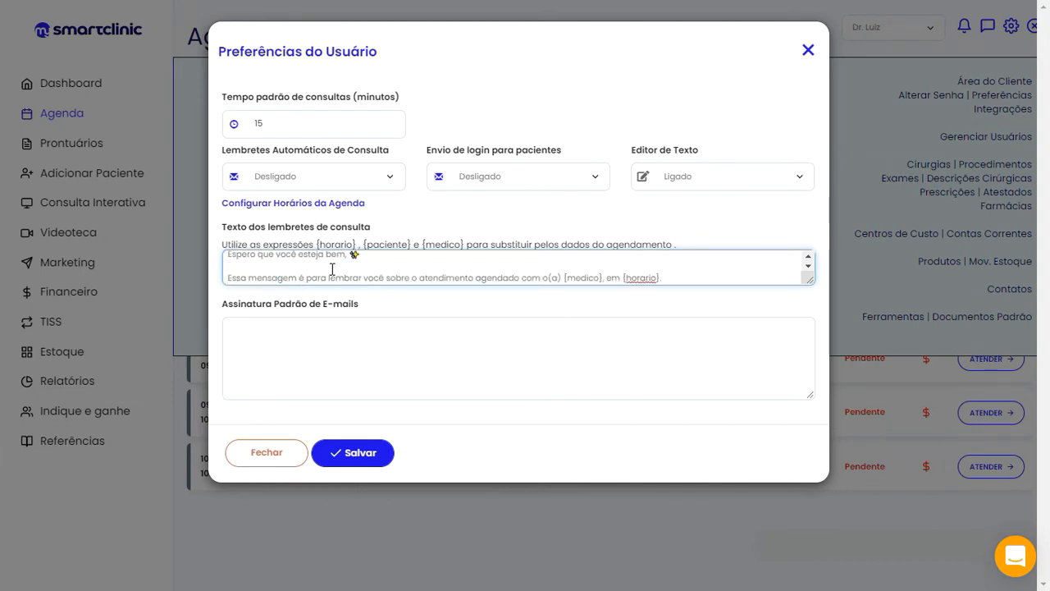
{"action": "key", "text": "Down"}
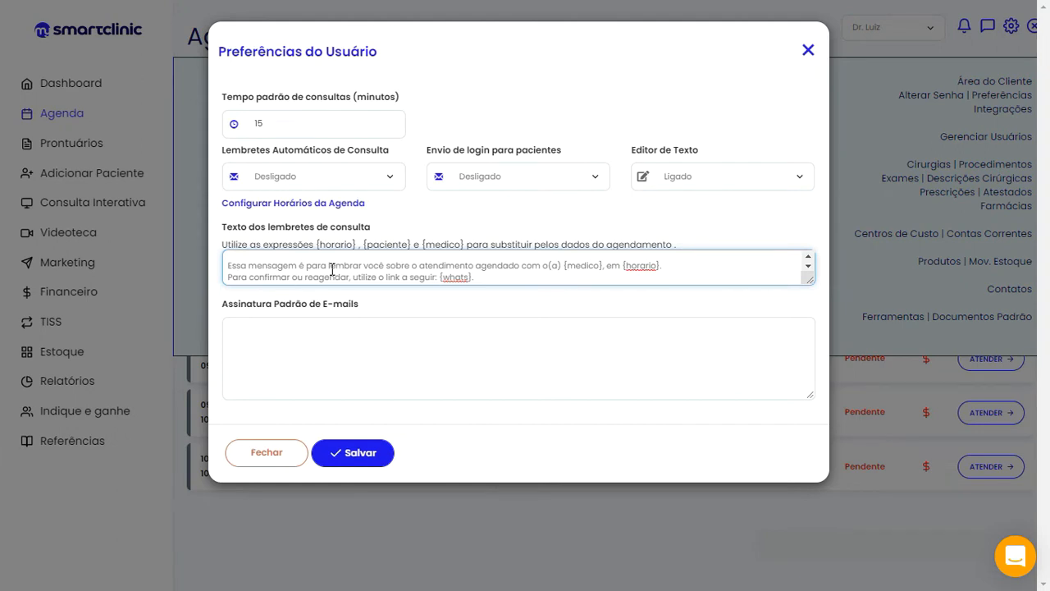
{"action": "key", "text": "Down"}
{"action": "key", "text": "Down"}
{"action": "key", "text": "Down"}
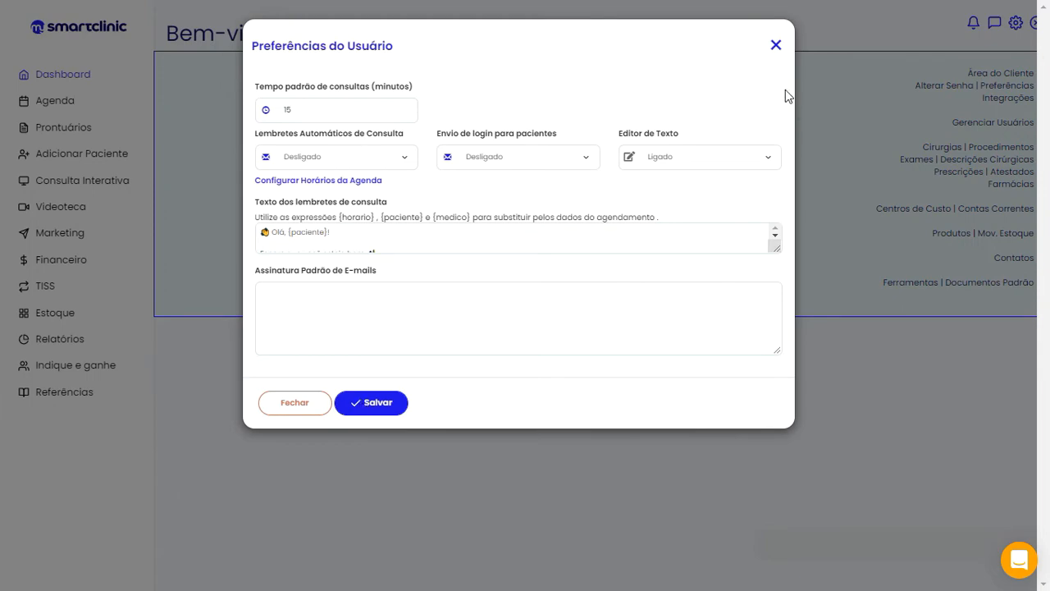
Leave preferences and start a blank new user from Gerenciar Usuários
{"action": "left_click", "coordinate": [777, 46]}
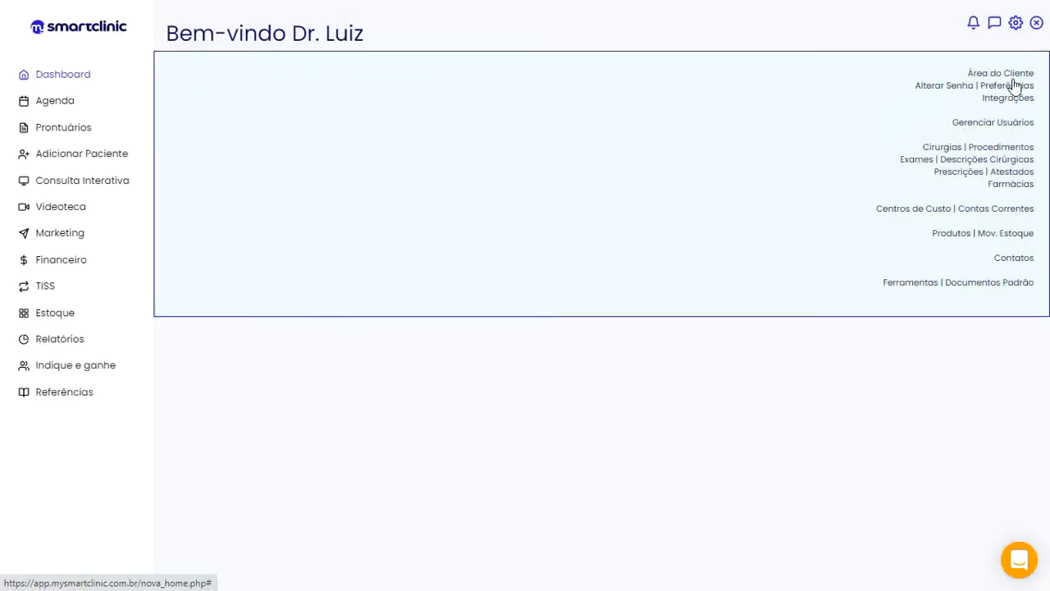
{"action": "left_click", "coordinate": [1005, 126]}
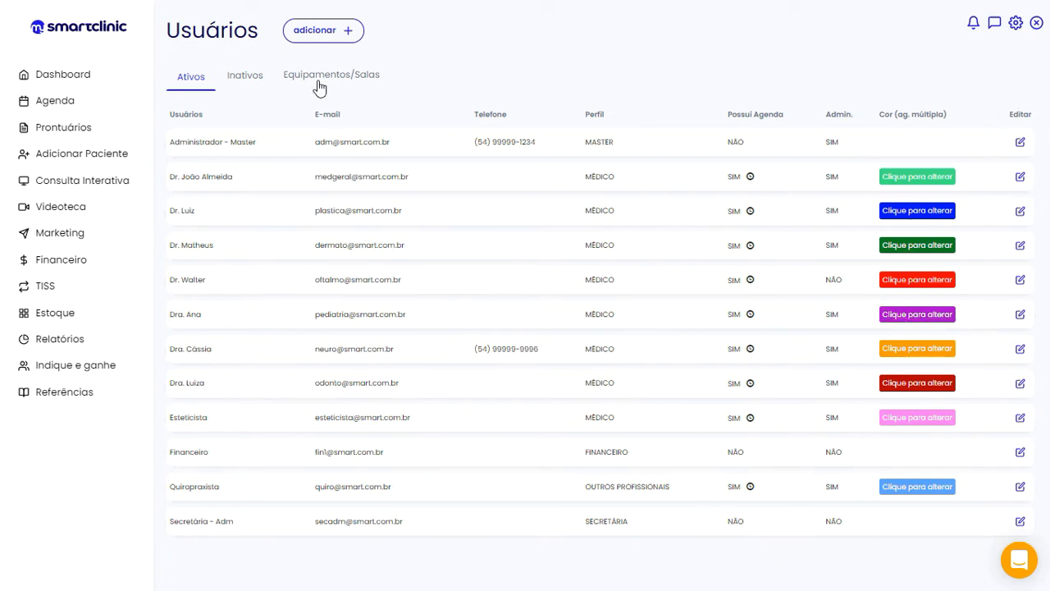
{"action": "left_click", "coordinate": [317, 33]}
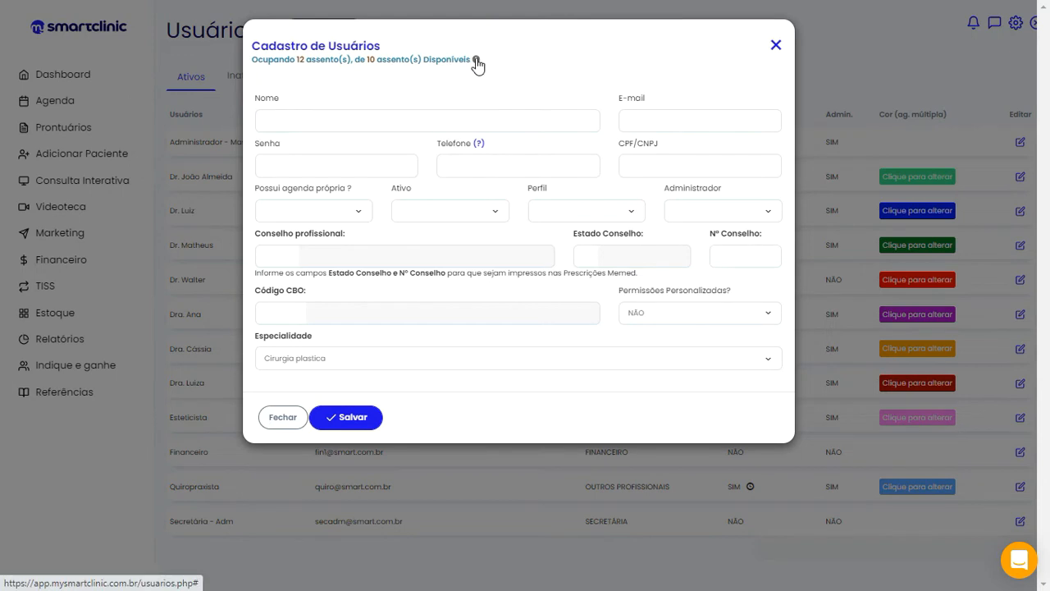
Check the agenda and Ativo dropdowns, then list the Perfil types from Financeiro to Secretária
{"action": "mouse_move", "coordinate": [475, 66]}
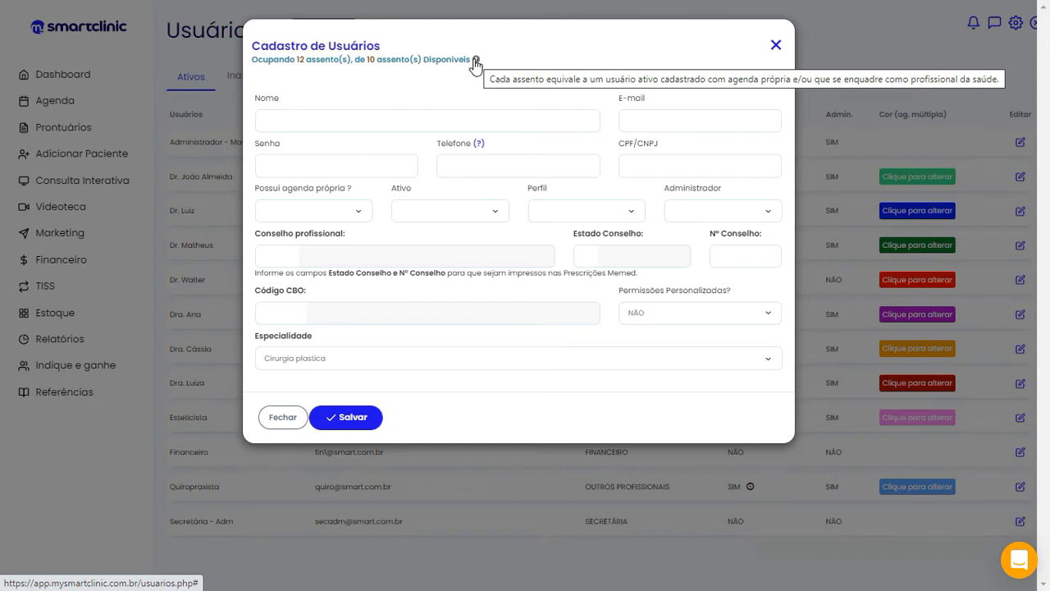
{"action": "left_click", "coordinate": [361, 214]}
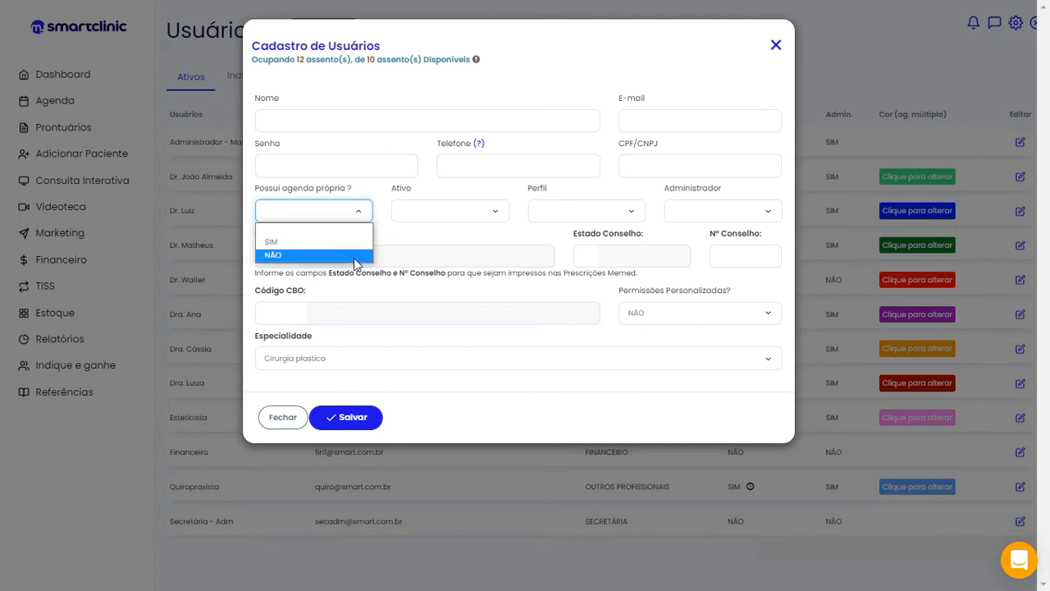
{"action": "left_click", "coordinate": [500, 213]}
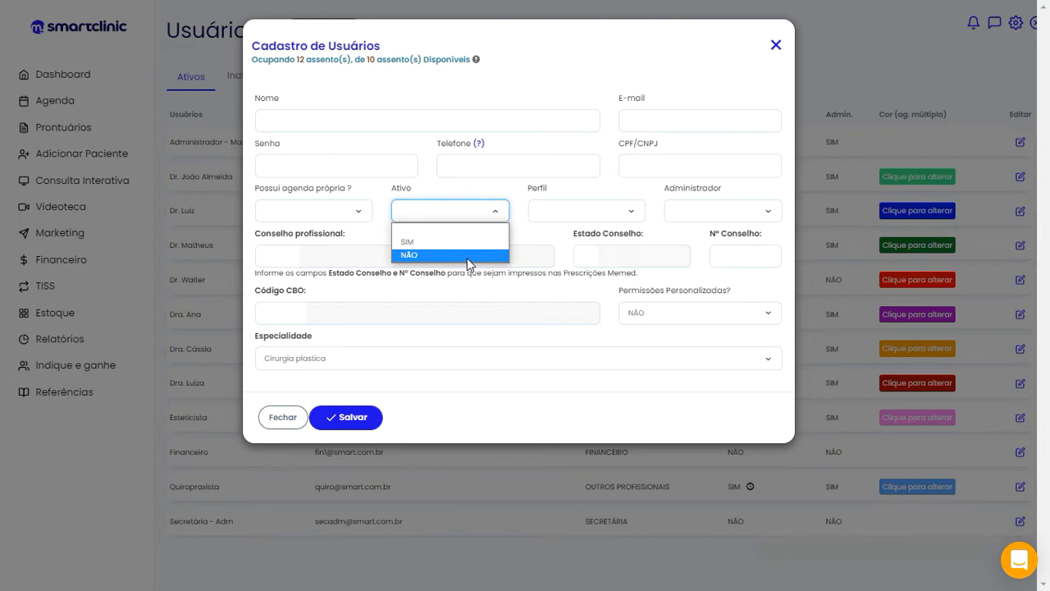
{"action": "left_click", "coordinate": [632, 211]}
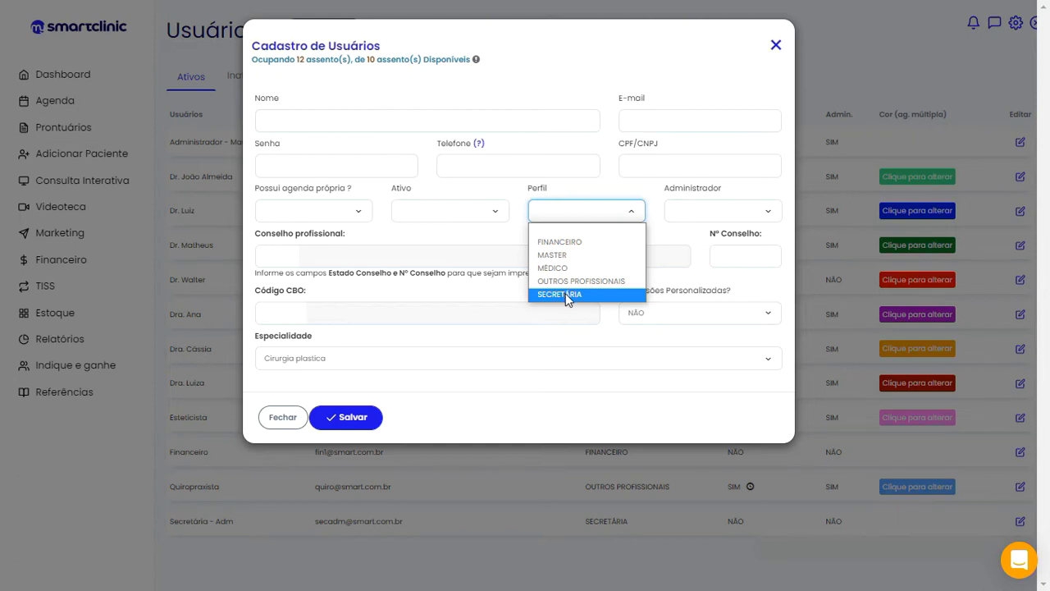
Show the Administrador dropdown's SIM and NÃO choices
{"action": "left_click", "coordinate": [701, 212]}
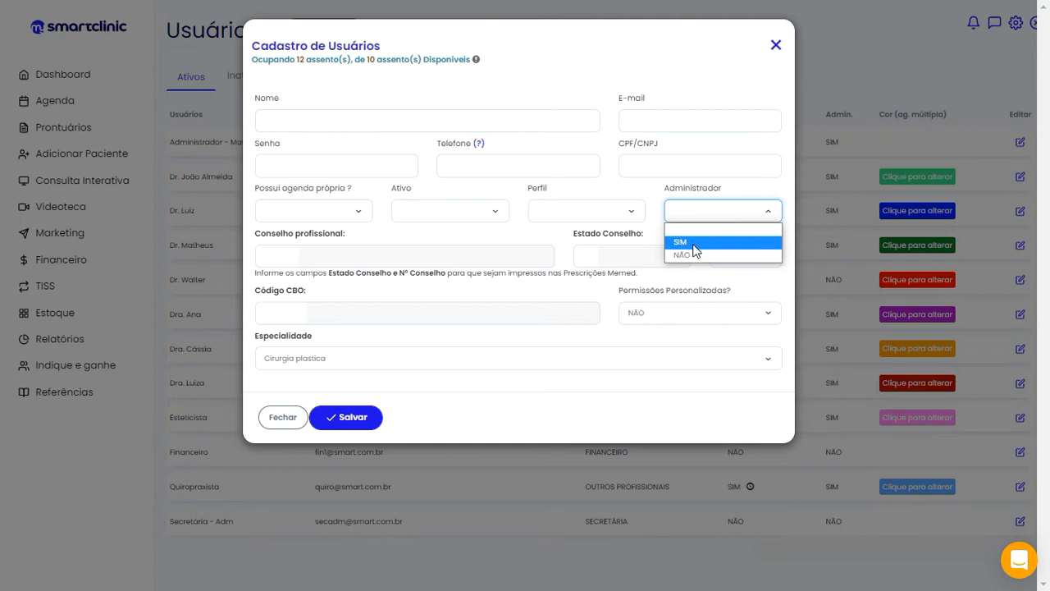
Choose NÃO for Administrador on the new user
{"action": "left_click", "coordinate": [697, 254]}
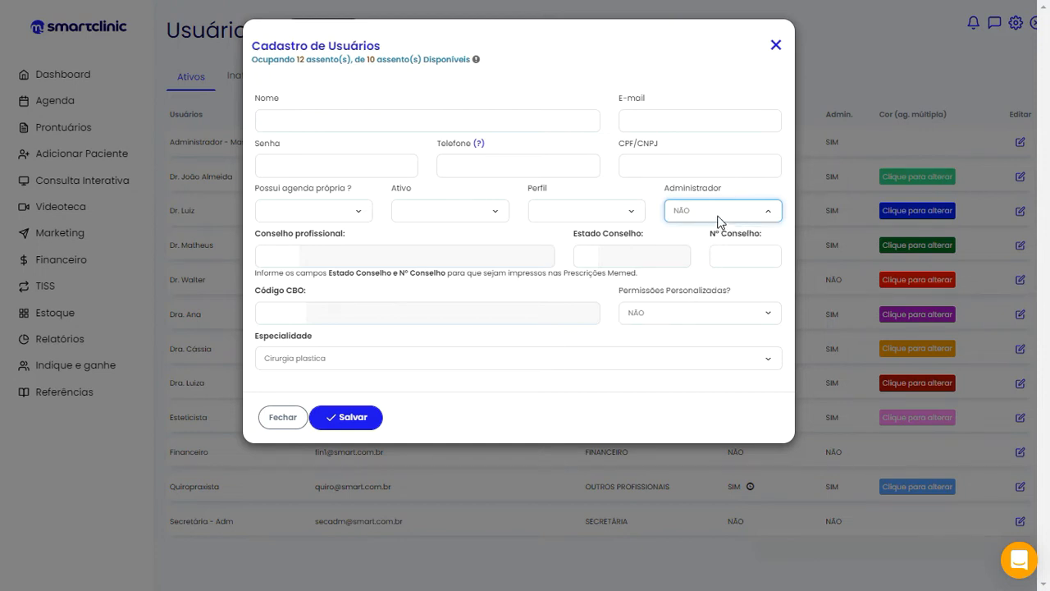
Turn on Permissões Personalizadas to review its checkboxes, then discard the form with Fechar
{"action": "left_click", "coordinate": [662, 316]}
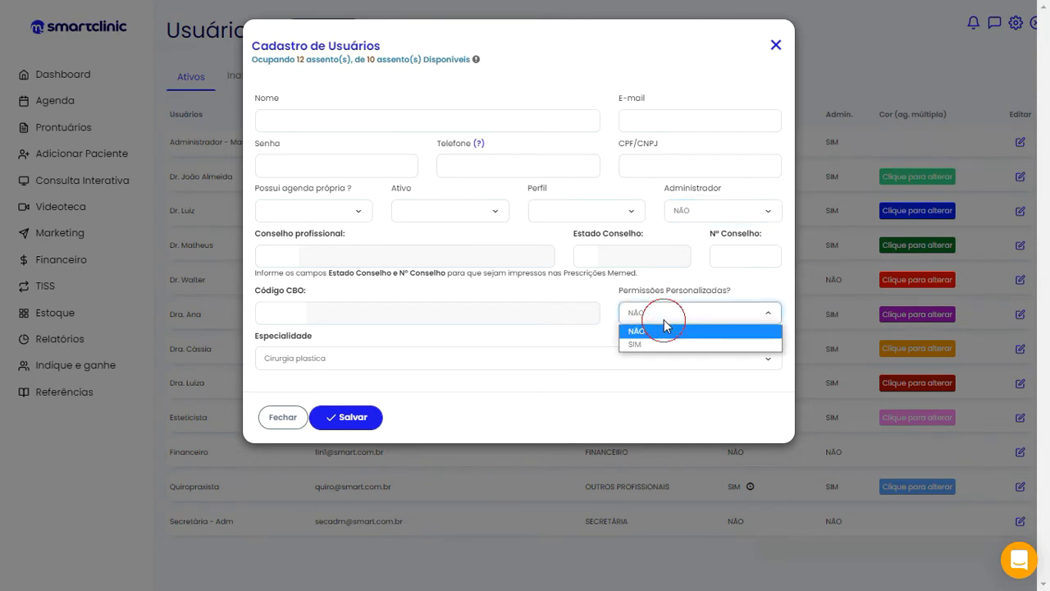
{"action": "left_click", "coordinate": [659, 345]}
{"action": "scroll", "coordinate": [456, 302], "scroll_direction": "down", "scroll_amount": 4}
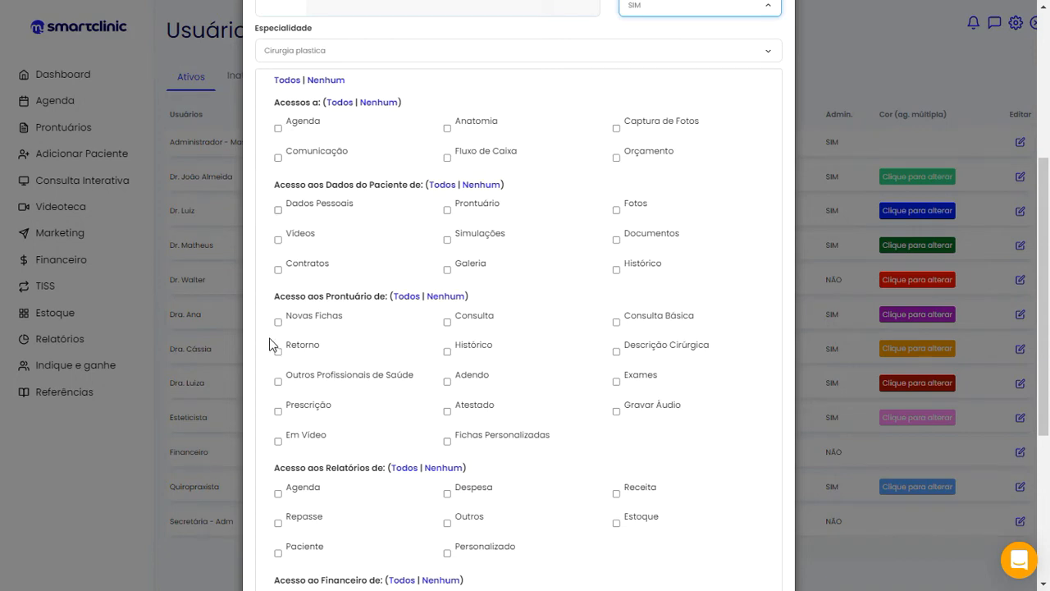
{"action": "scroll", "coordinate": [274, 340], "scroll_direction": "down", "scroll_amount": 2}
{"action": "scroll", "coordinate": [537, 127], "scroll_direction": "up", "scroll_amount": 2}
{"action": "scroll", "coordinate": [633, 276], "scroll_direction": "down", "scroll_amount": 4}
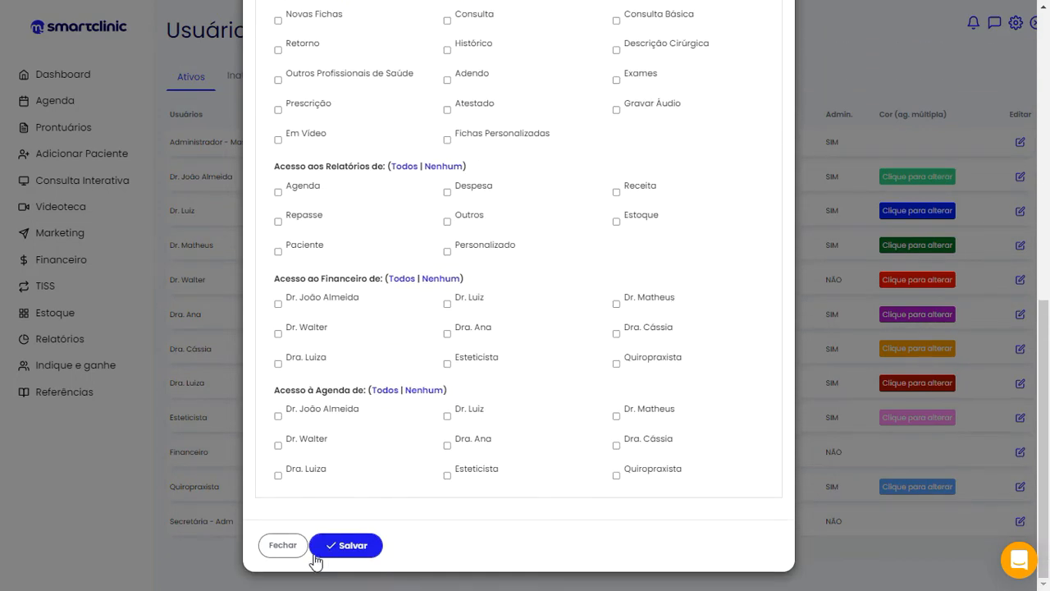
{"action": "left_click", "coordinate": [292, 558]}
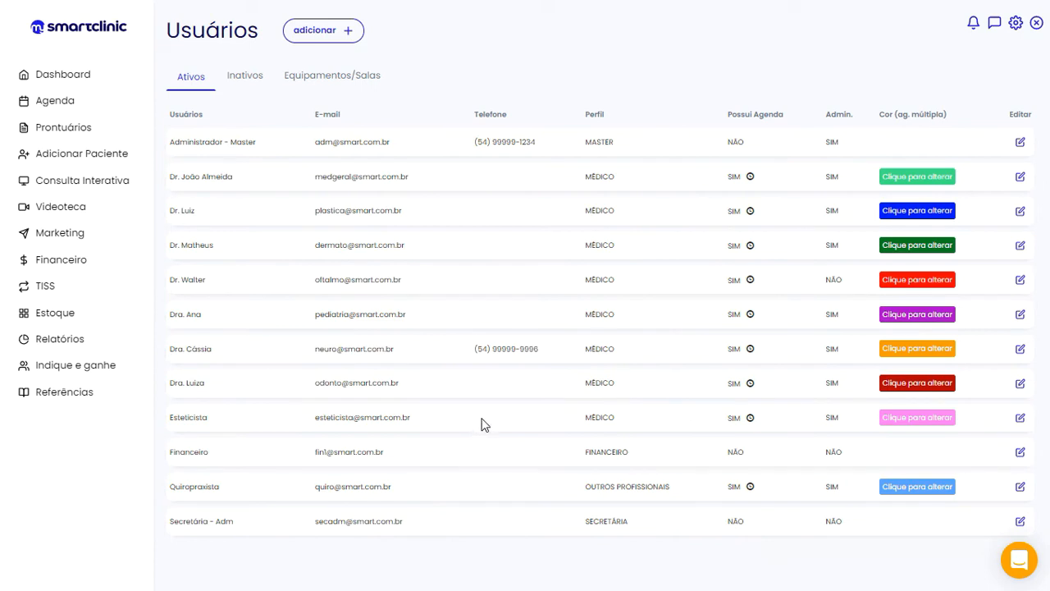
Go to Configurações > Procedimentos to list active procedures with prices and durations
{"action": "left_click", "coordinate": [1003, 554]}
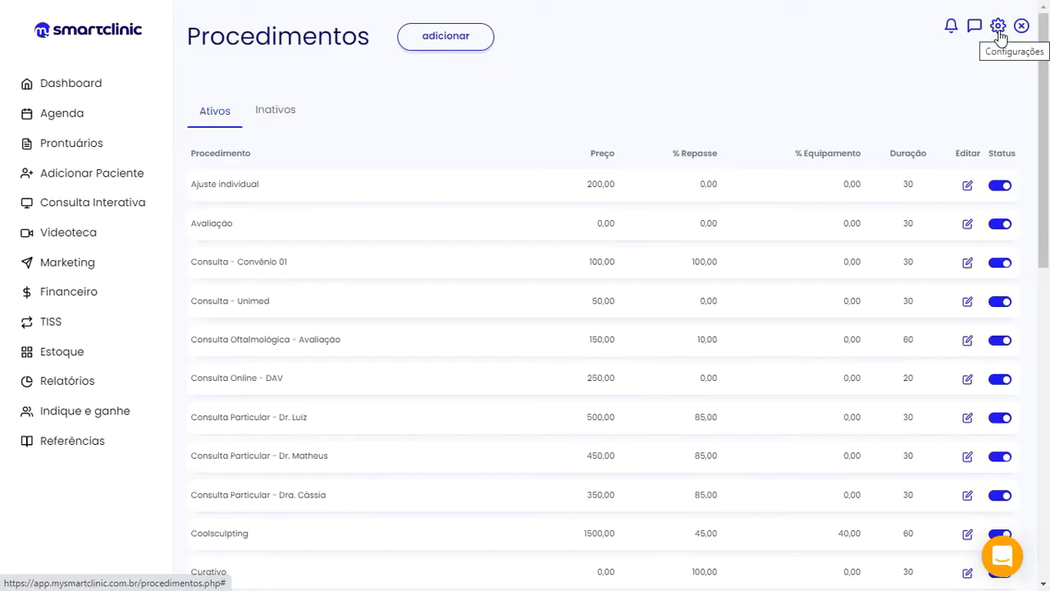
{"action": "left_click", "coordinate": [998, 30]}
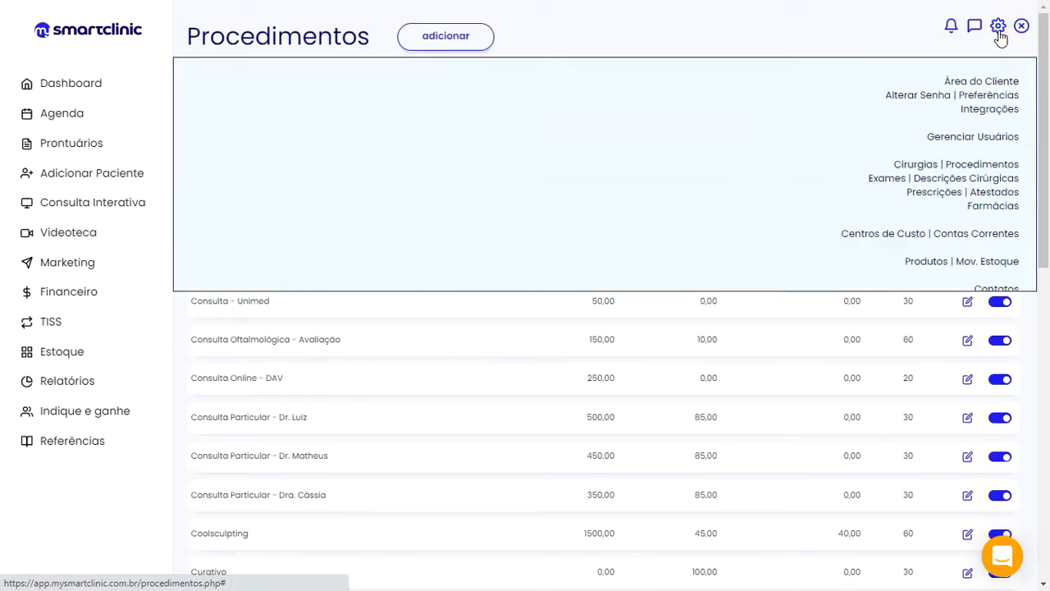
{"action": "left_click", "coordinate": [995, 165]}
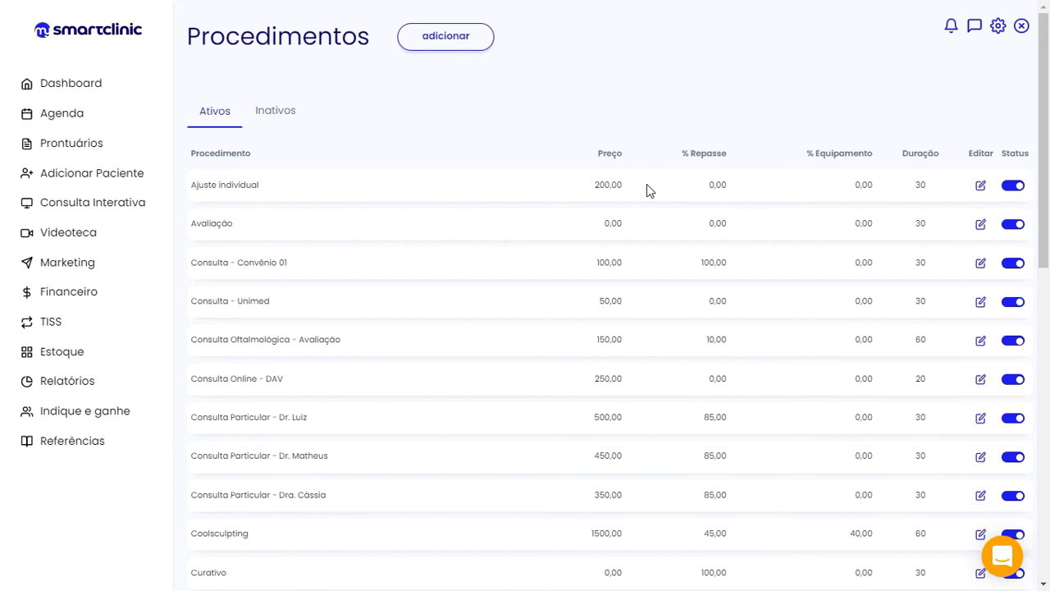
Open an empty Cadastro de Procedimentos form with adicionar
{"action": "left_click", "coordinate": [445, 43]}
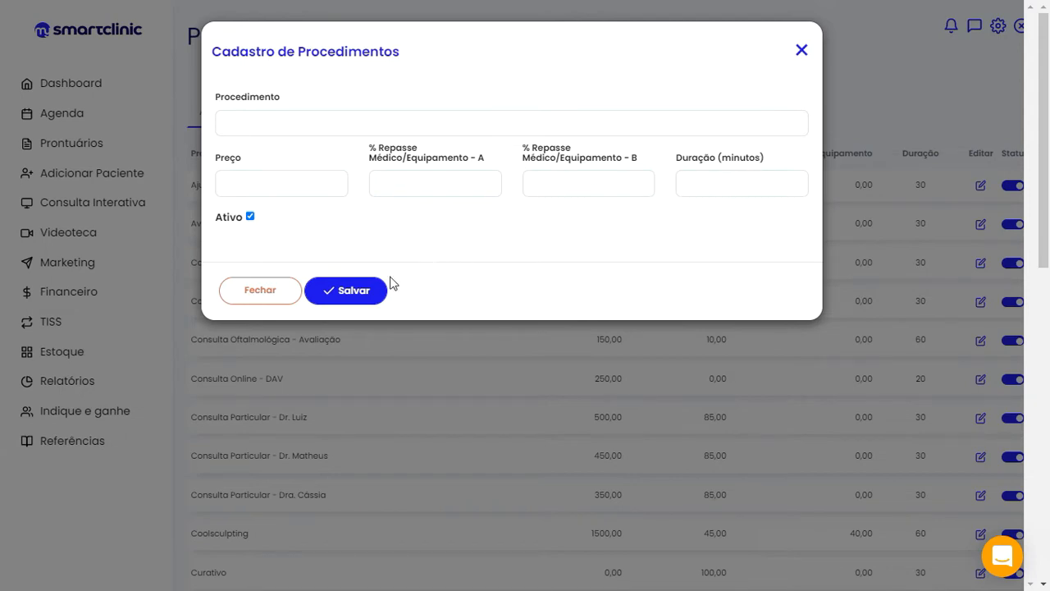
Dismiss the Cadastro de Procedimentos form without adding a procedure
{"action": "left_click", "coordinate": [801, 50]}
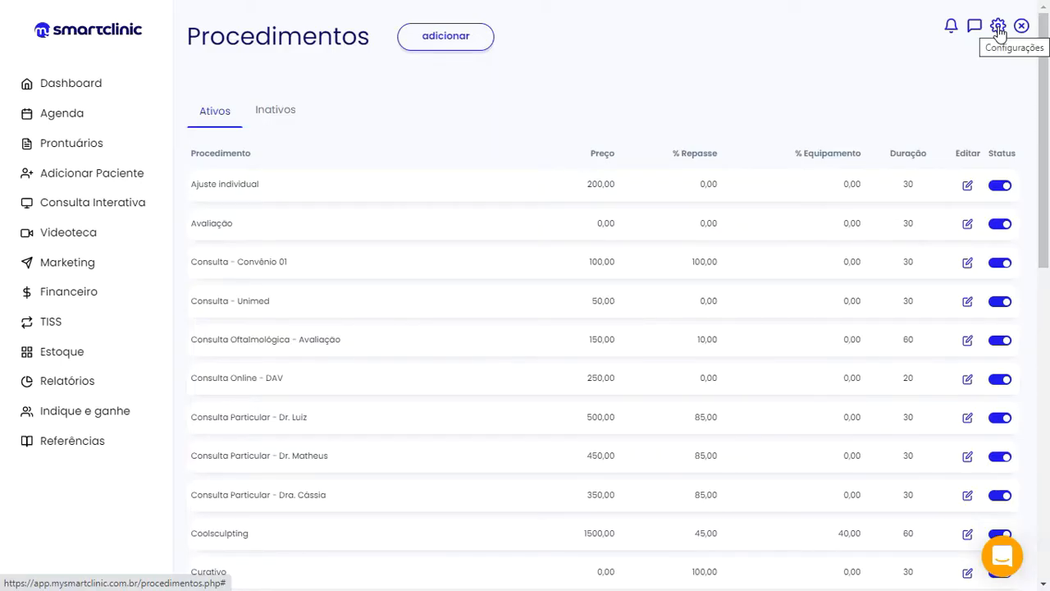
Open Configurações > Cirurgias, try the new-surgery name and duration fields, then close unsaved
{"action": "left_click", "coordinate": [998, 28]}
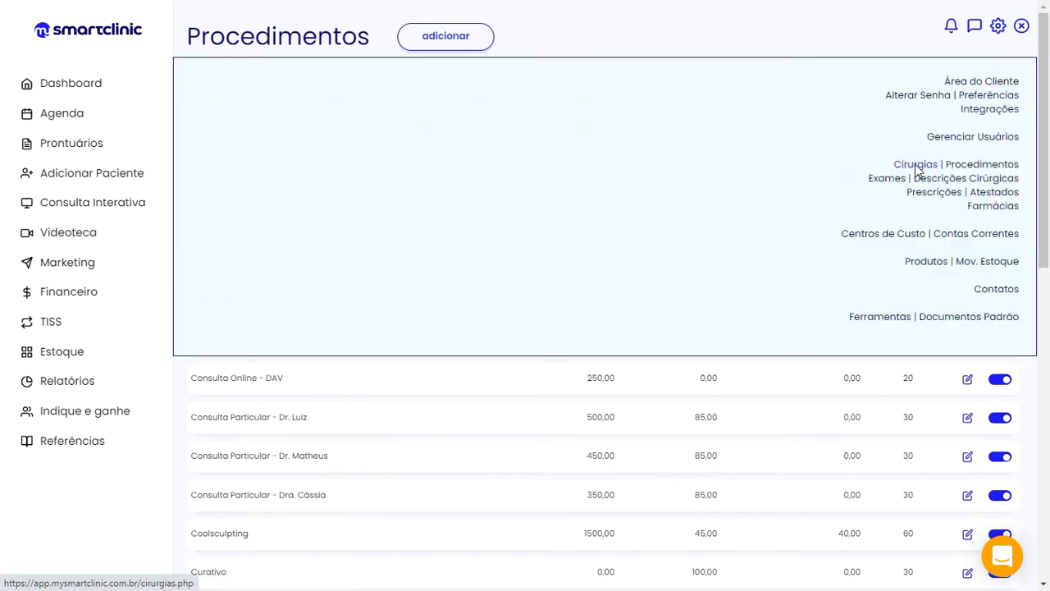
{"action": "left_click", "coordinate": [916, 166]}
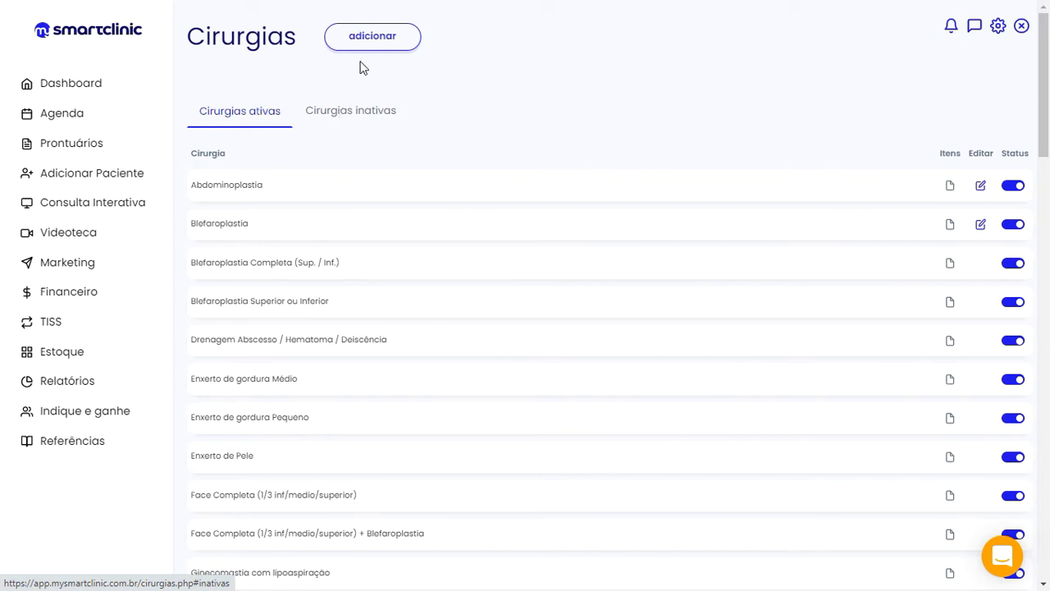
{"action": "left_click", "coordinate": [367, 47]}
{"action": "left_click", "coordinate": [302, 118]}
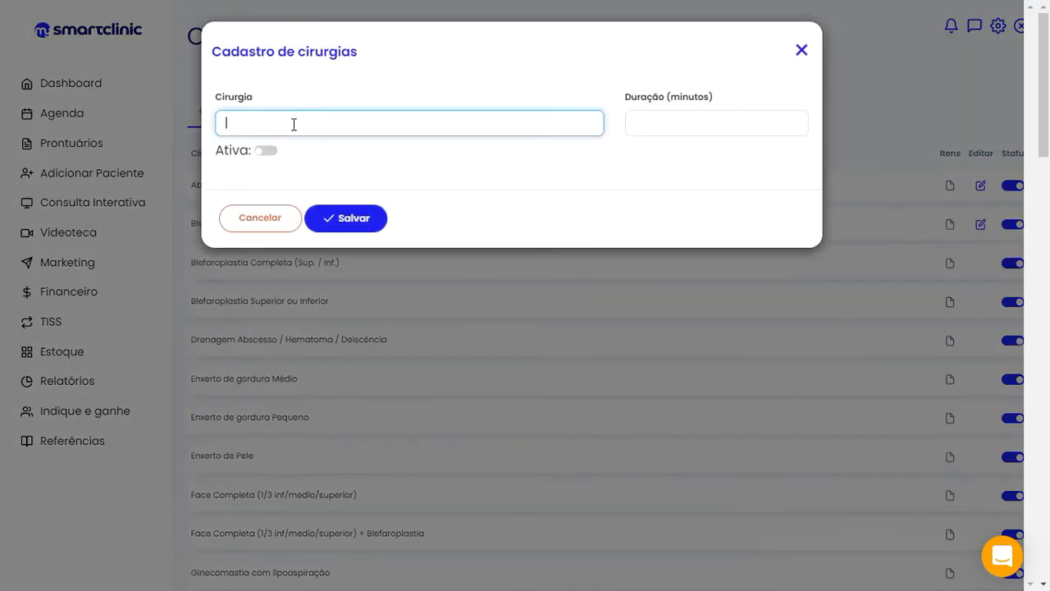
{"action": "left_click", "coordinate": [683, 124]}
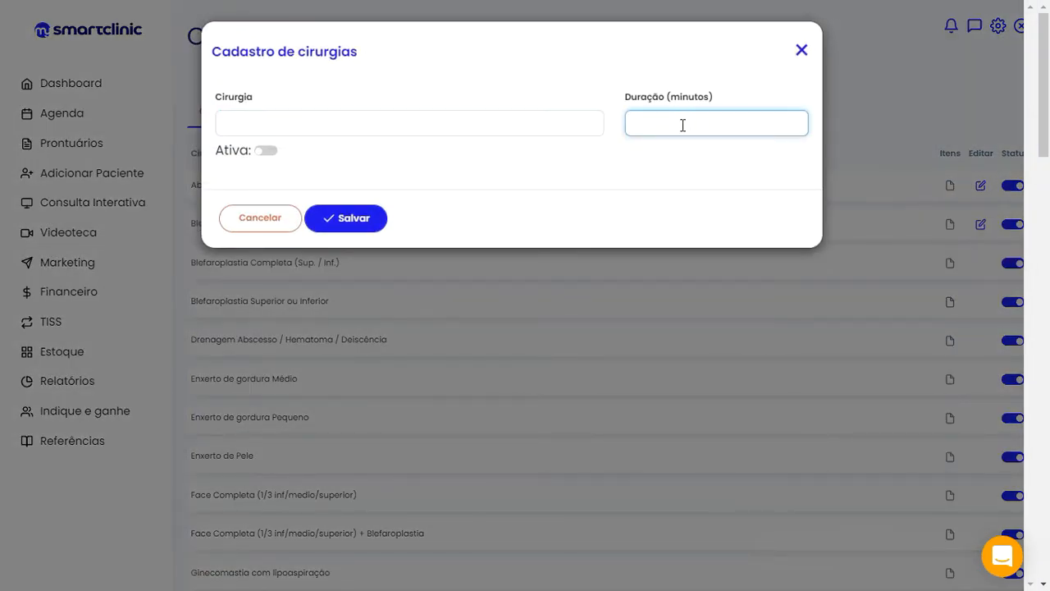
{"action": "left_click", "coordinate": [801, 51]}
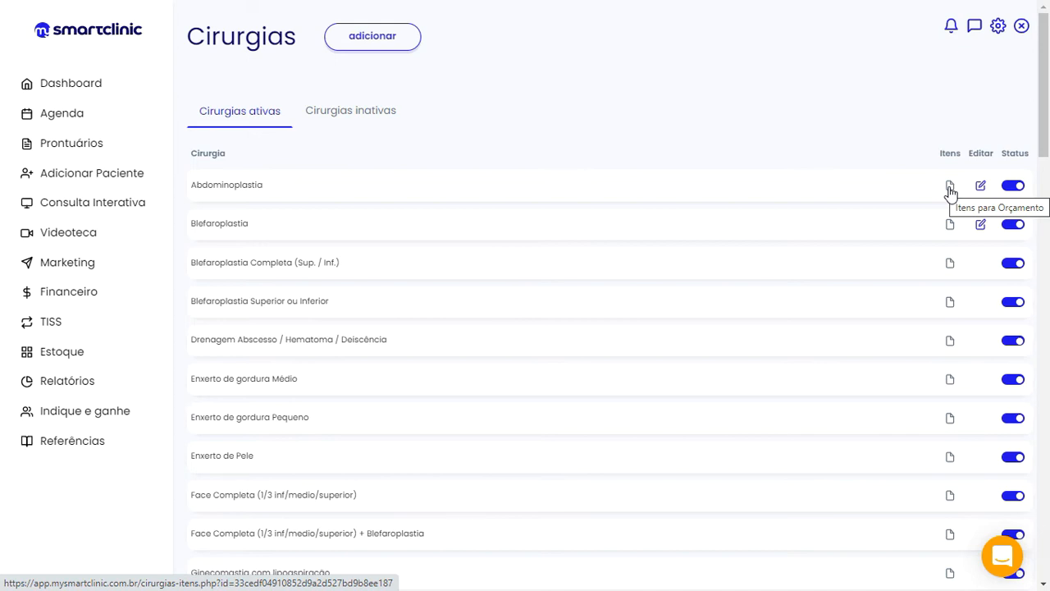
Open the Abdominoplastia cost items: Hospital 4.300,00, Anestesista 2.000,00, Instrumentadora 200,00, Cirurgião 7.000,00
{"action": "left_click", "coordinate": [950, 187]}
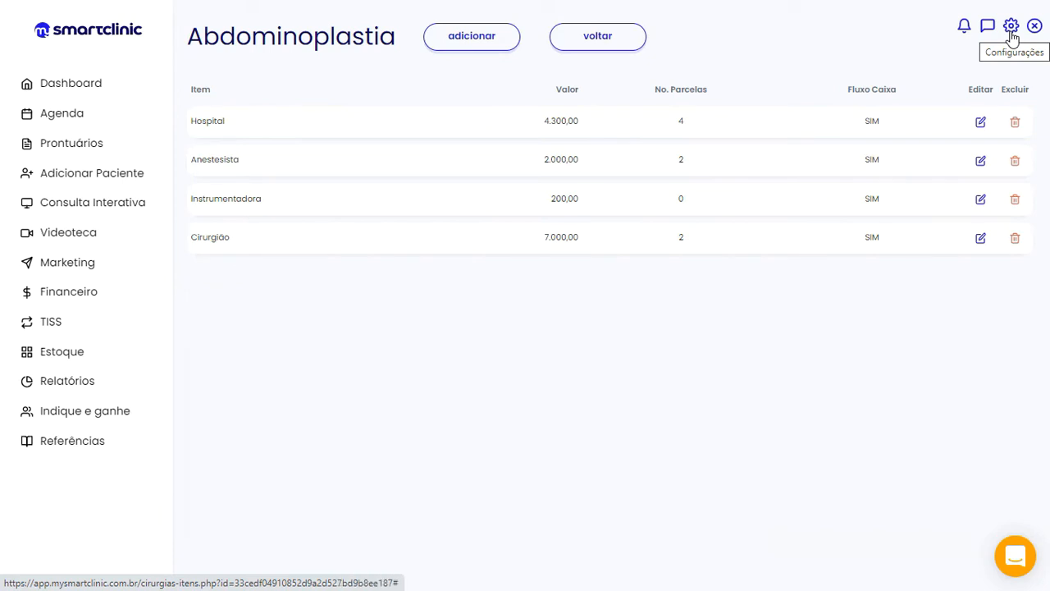
Go to the Ferramentas tools page from the Configurações gear menu
{"action": "left_click", "coordinate": [1012, 34]}
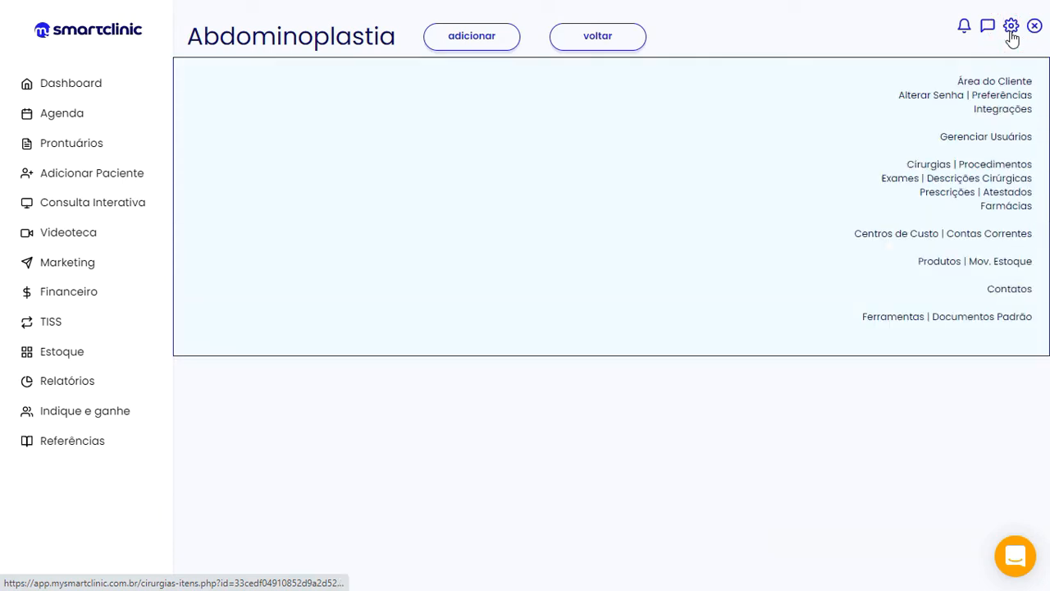
{"action": "left_click", "coordinate": [876, 322]}
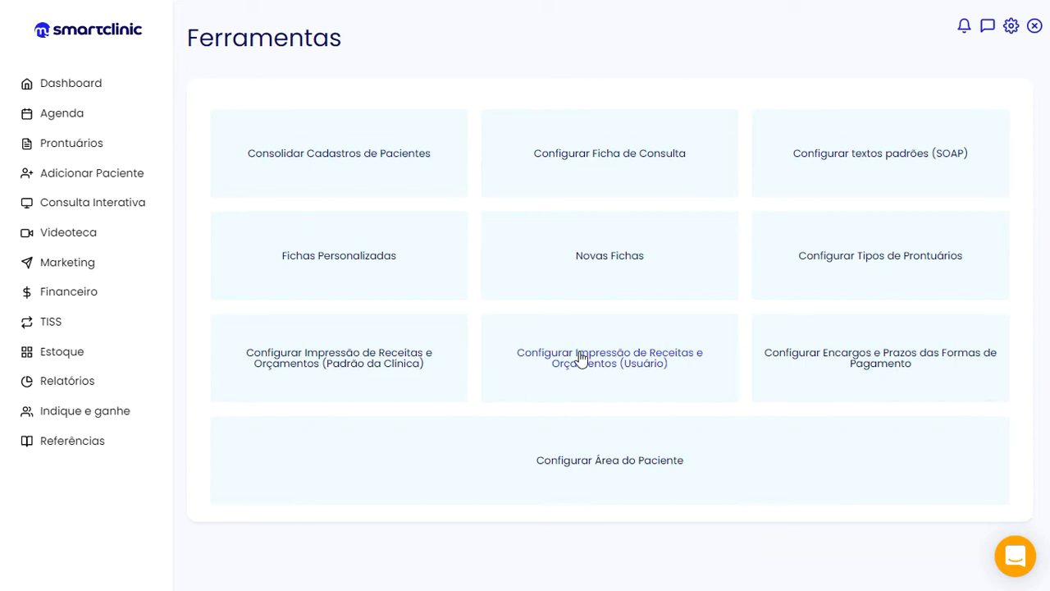
Review the clinic-default prescription and quote print settings, including header, footer and logo
{"action": "left_click", "coordinate": [316, 366]}
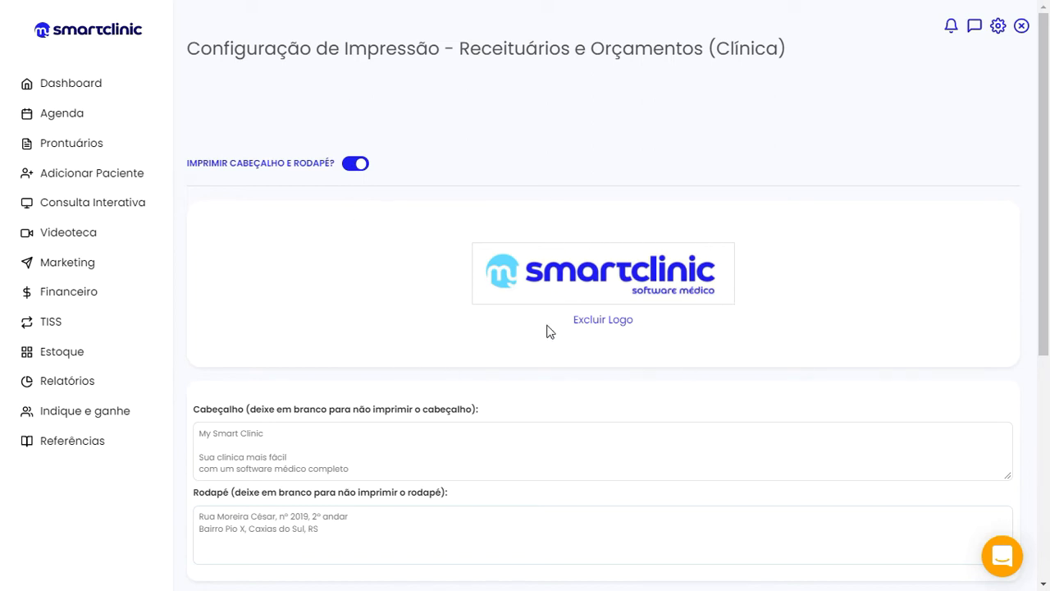
{"action": "scroll", "coordinate": [549, 331], "scroll_direction": "down", "scroll_amount": 1}
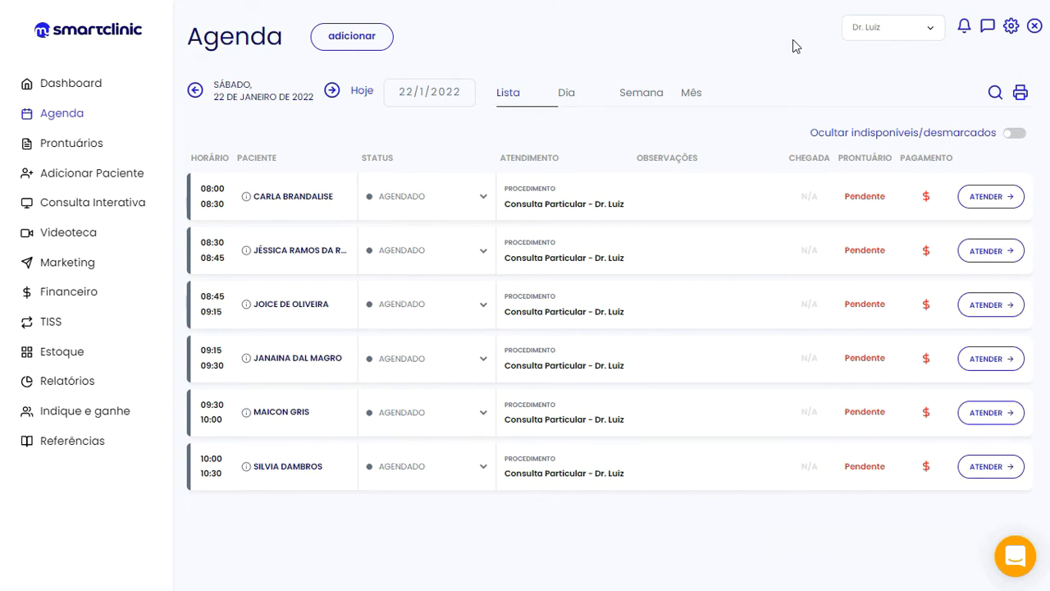
{"action": "left_click", "coordinate": [934, 33]}
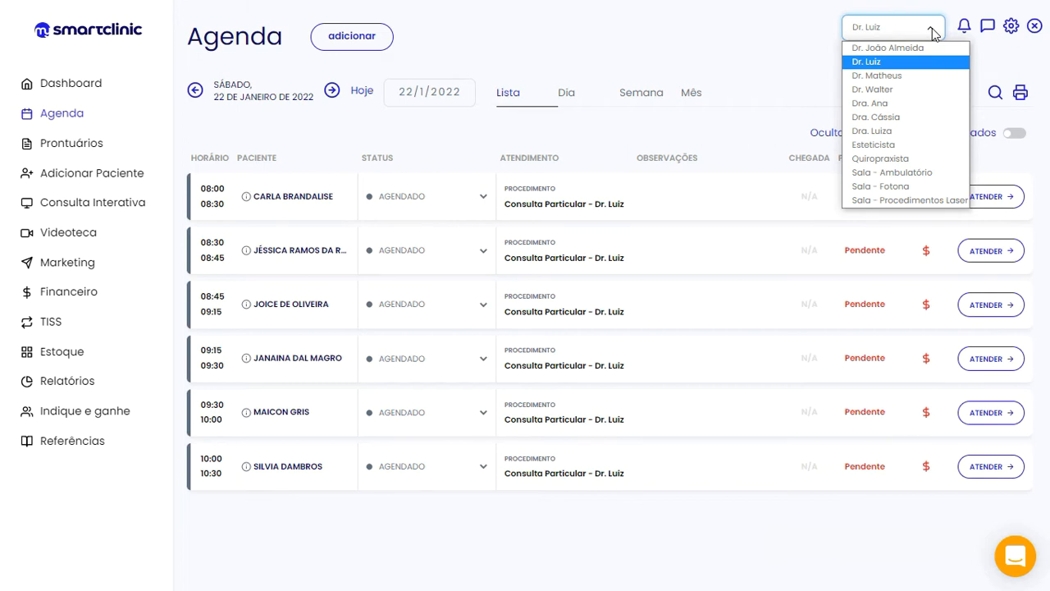
{"action": "left_click", "coordinate": [863, 64]}
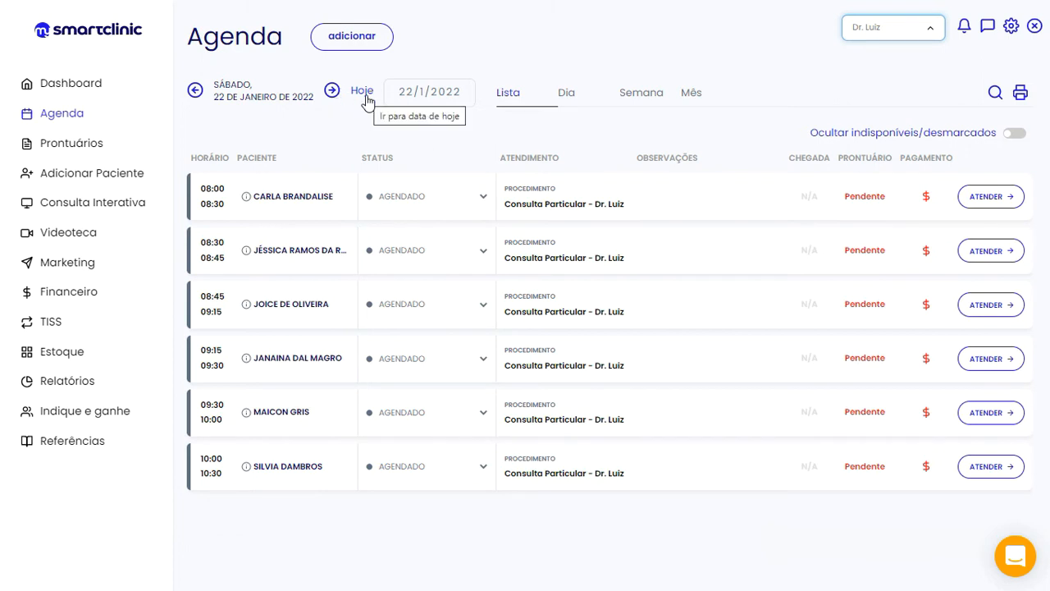
{"action": "left_click", "coordinate": [462, 89]}
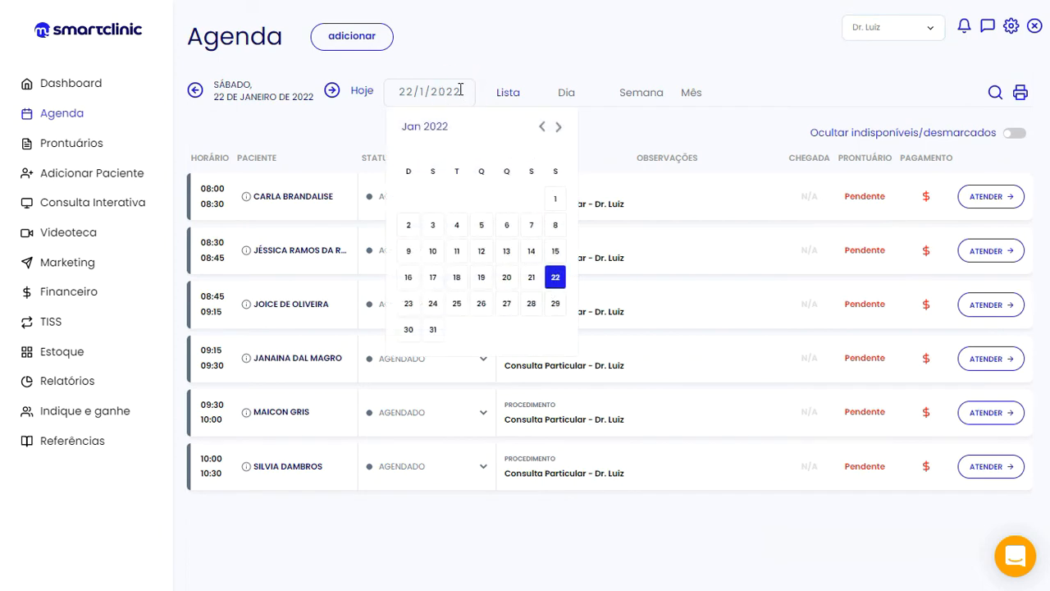
{"action": "left_click", "coordinate": [480, 55]}
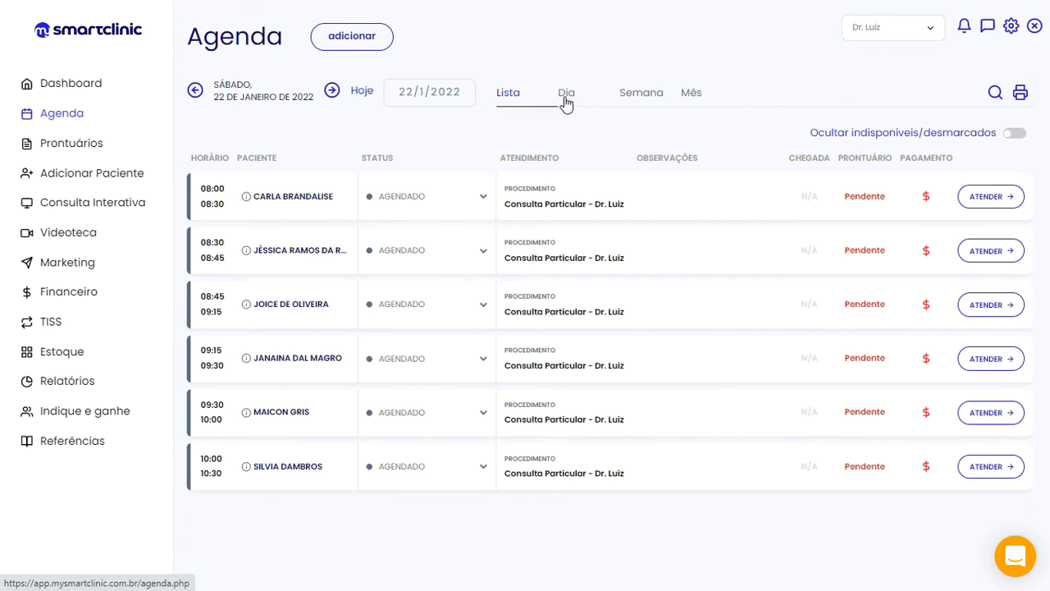
Open a blank Agendamento form for the 10:30–10:45 slot on 22/01/2022 from the day view
{"action": "left_click", "coordinate": [566, 95]}
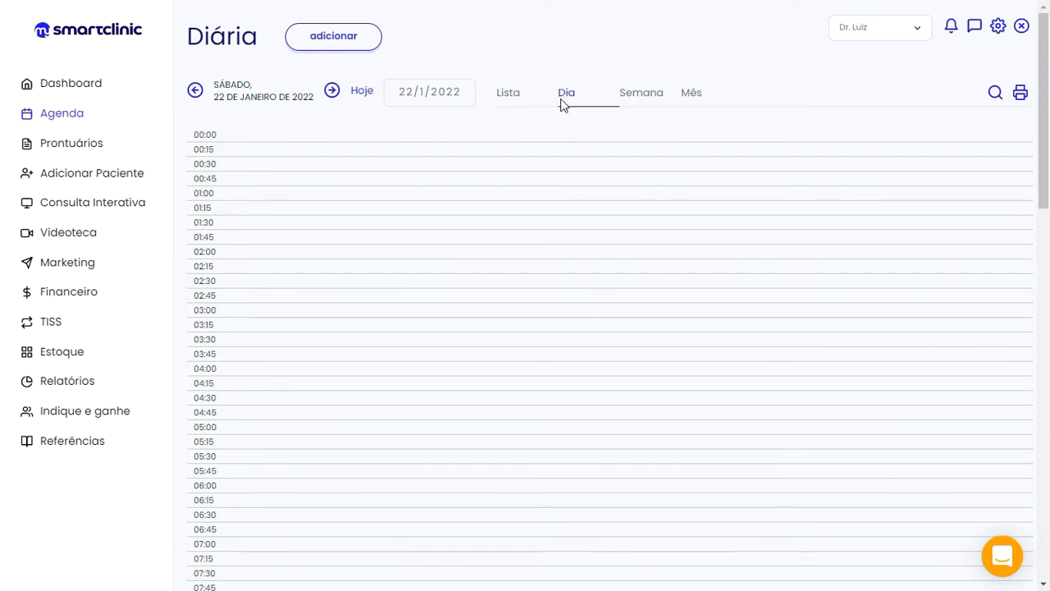
{"action": "scroll", "coordinate": [369, 270], "scroll_direction": "down", "scroll_amount": 8}
{"action": "scroll", "coordinate": [368, 280], "scroll_direction": "down", "scroll_amount": 2}
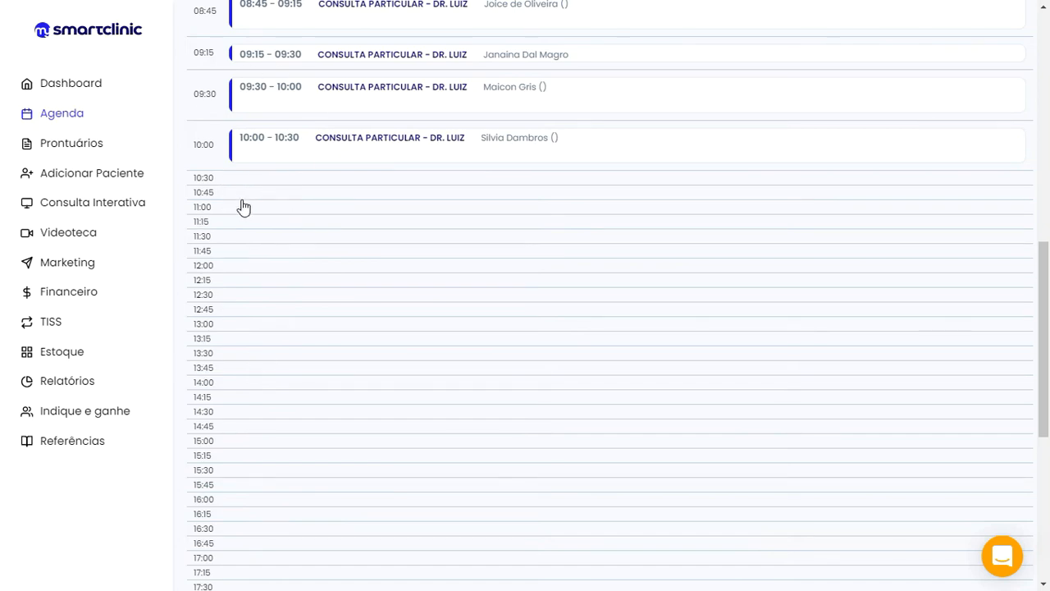
{"action": "left_click", "coordinate": [261, 181]}
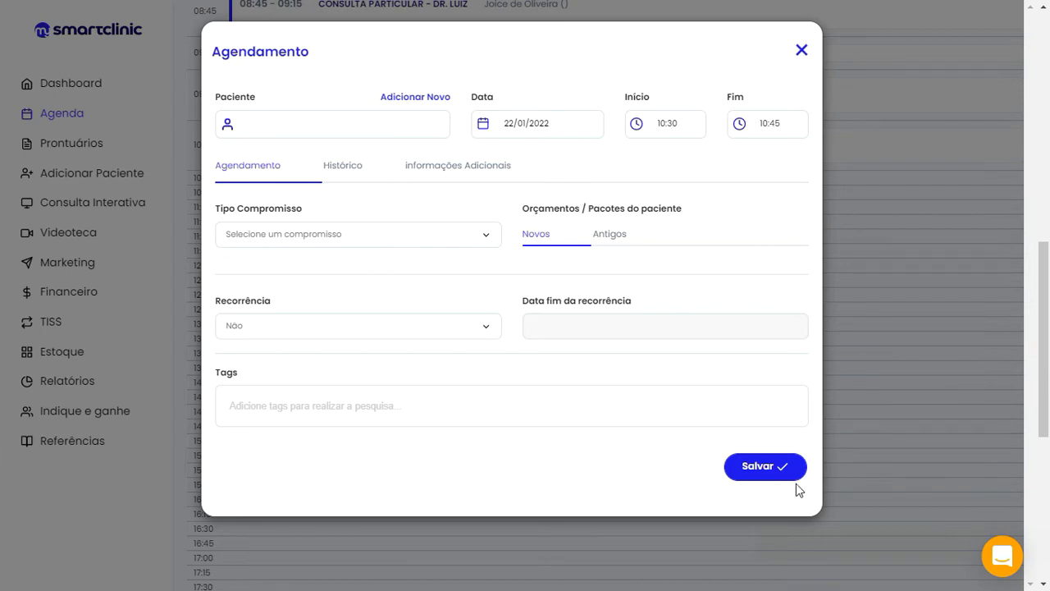
Discard the blank booking form and show 22 January 2022 in the agenda's list view
{"action": "left_click", "coordinate": [803, 51]}
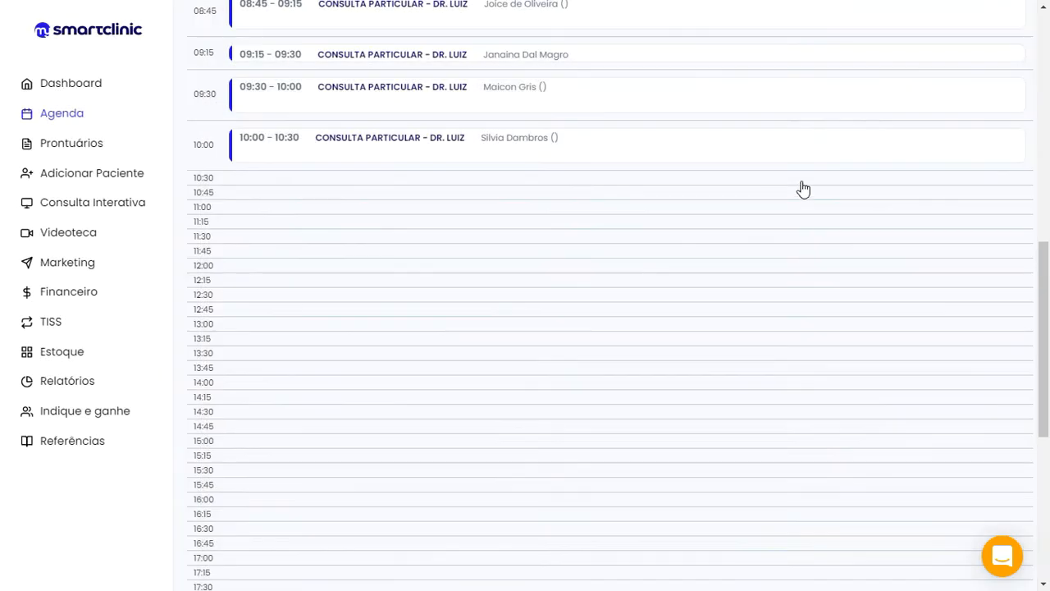
{"action": "scroll", "coordinate": [763, 262], "scroll_direction": "up", "scroll_amount": 10}
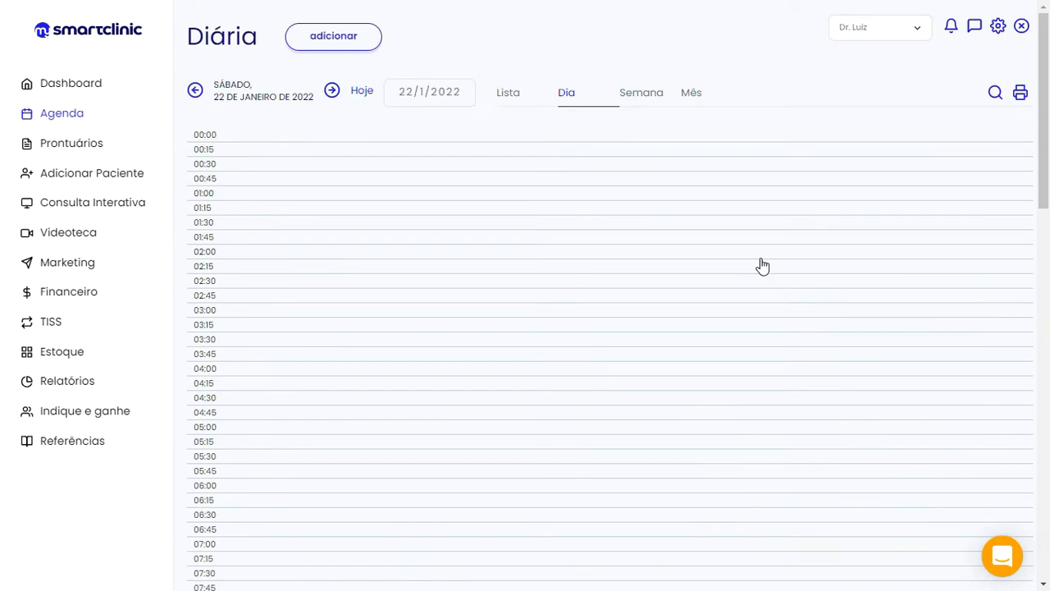
{"action": "left_click", "coordinate": [645, 100]}
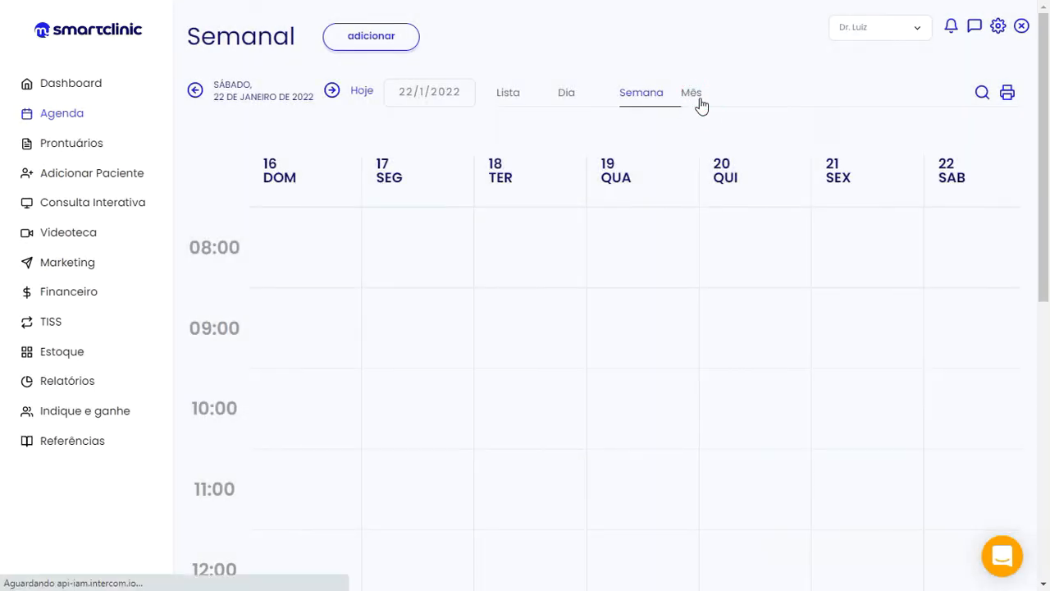
{"action": "left_click", "coordinate": [699, 103]}
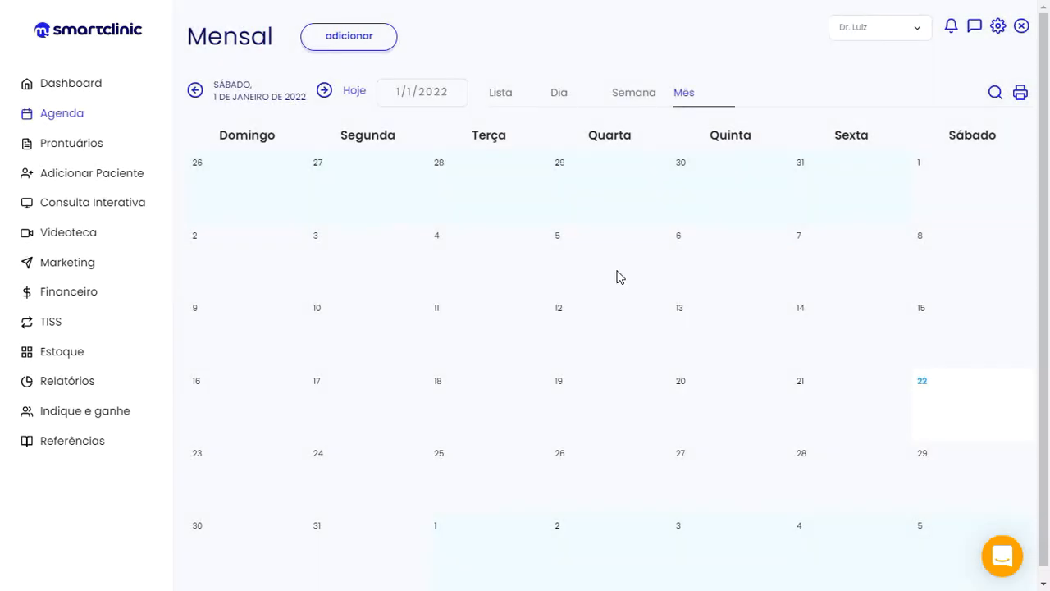
{"action": "left_click", "coordinate": [509, 99]}
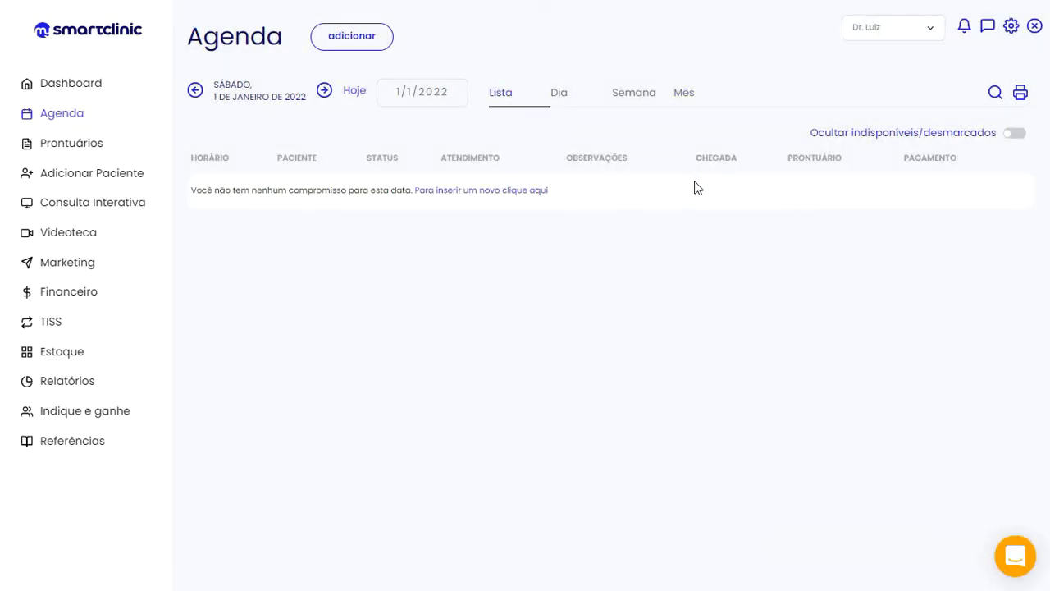
{"action": "left_click", "coordinate": [358, 93]}
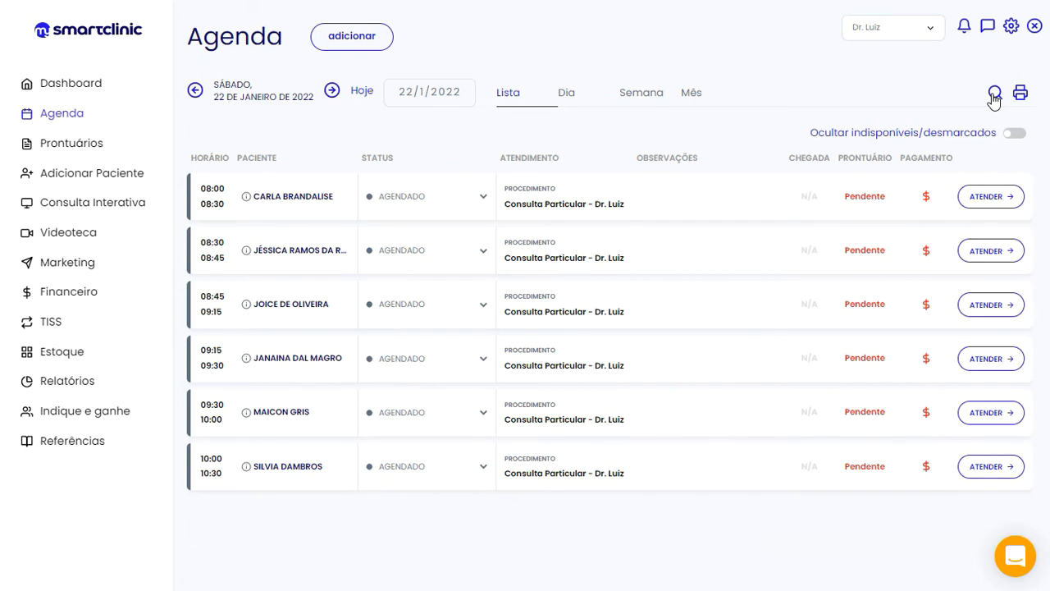
Search for the patient by typing her name in Paciente and view her appointment history
{"action": "left_click", "coordinate": [993, 97]}
{"action": "type", "text": "JAQUELINE D"}
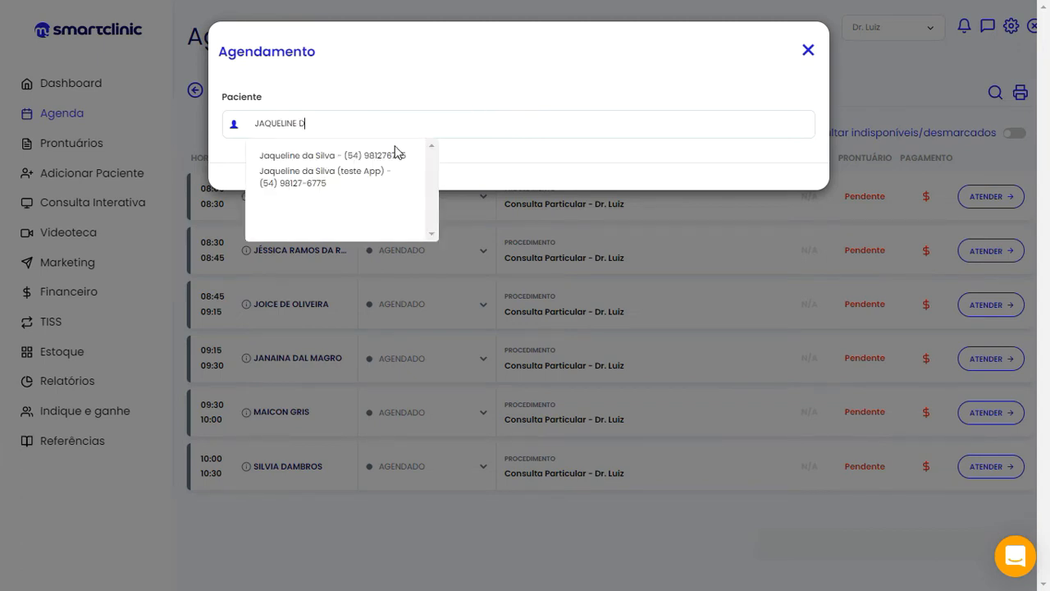
{"action": "left_click", "coordinate": [340, 155]}
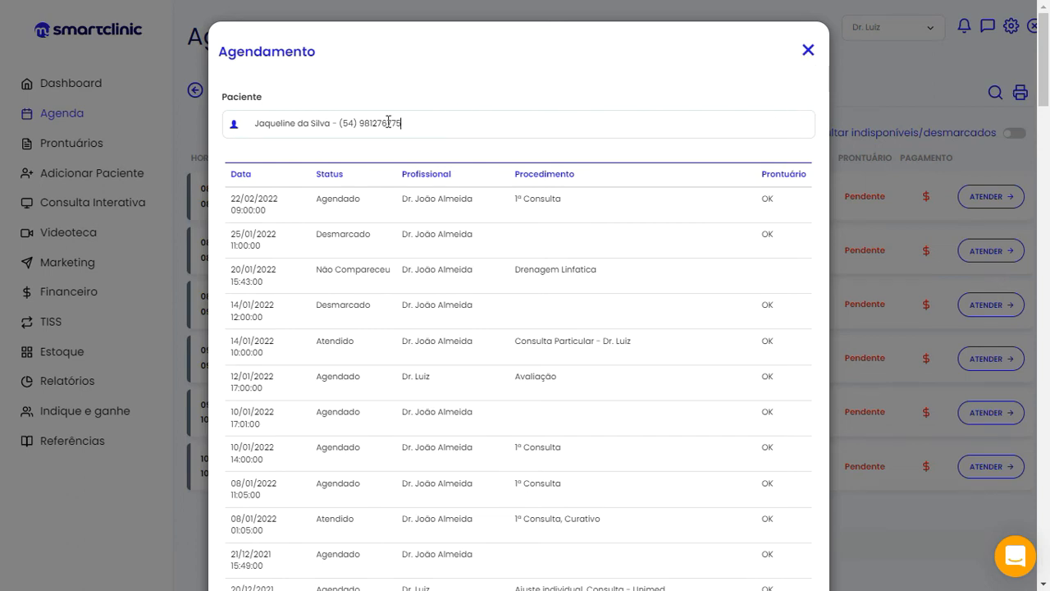
{"action": "left_click", "coordinate": [808, 52]}
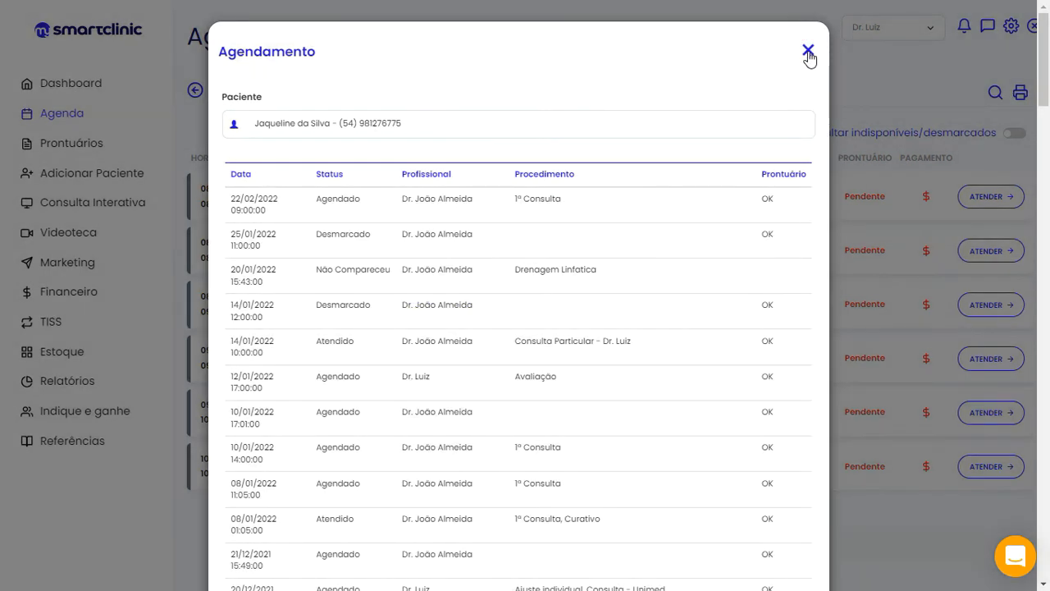
Close the patient's appointment history window to return to the agenda
{"action": "left_click", "coordinate": [808, 52]}
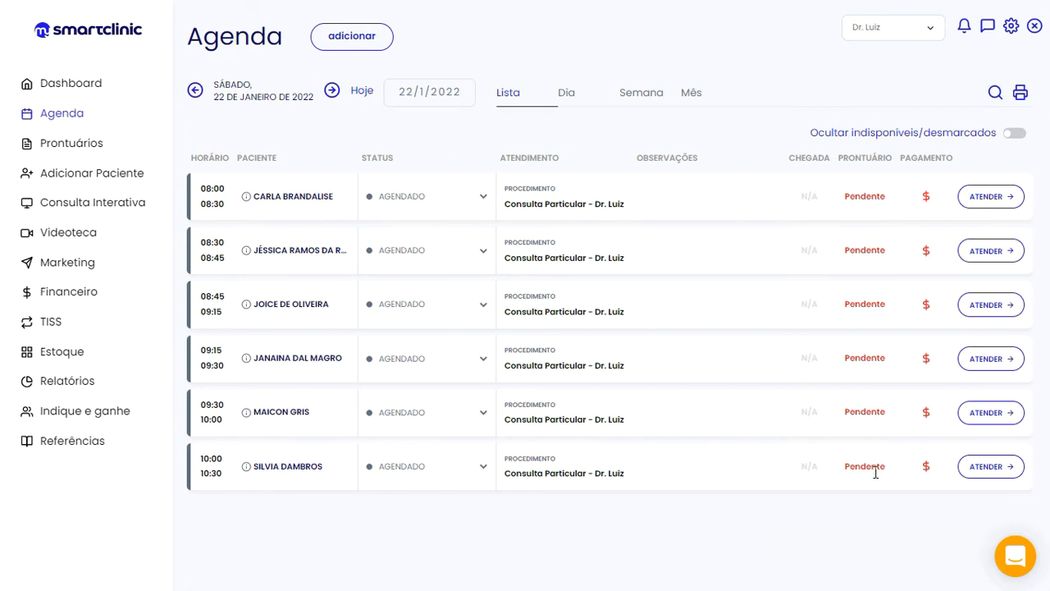
Create a new appointment with the patient's name in Paciente and start time 10:30
{"action": "mouse_move", "coordinate": [928, 339]}
{"action": "left_click", "coordinate": [371, 47]}
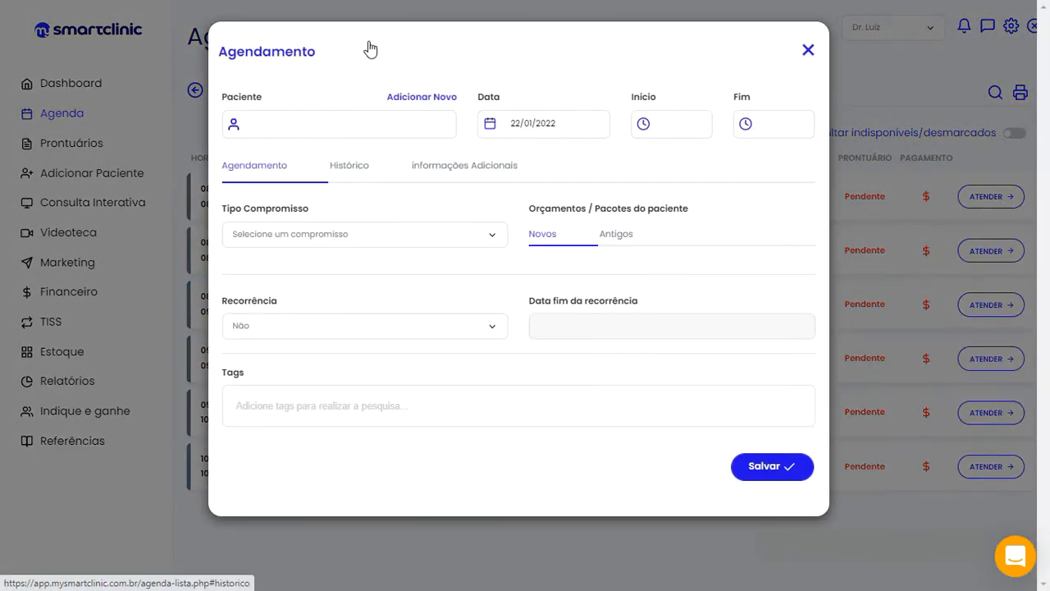
{"action": "left_click", "coordinate": [353, 122]}
{"action": "type", "text": "JAQUEL"}
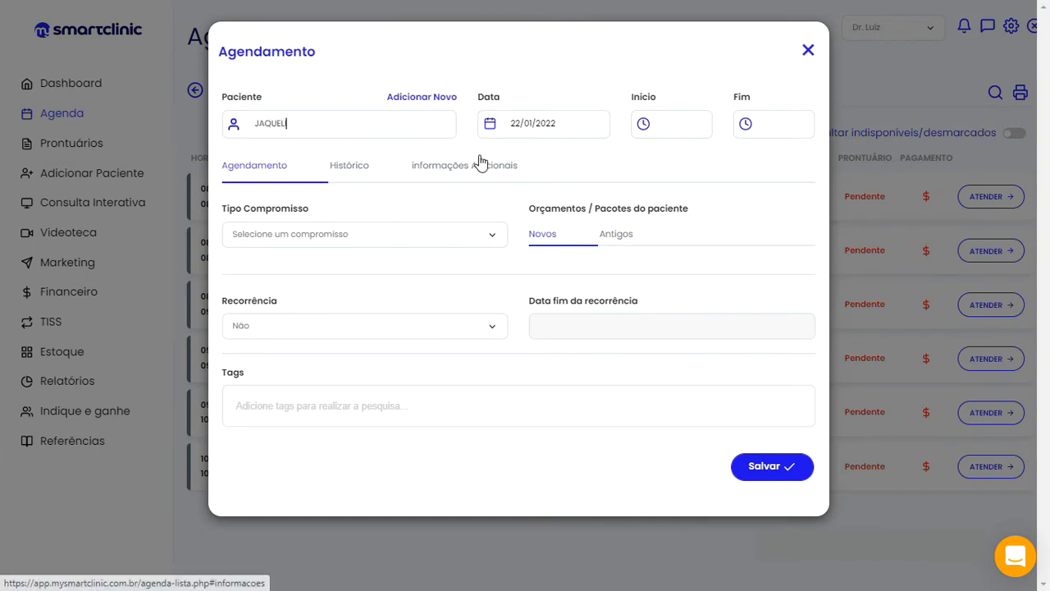
{"action": "type", "text": "INE"}
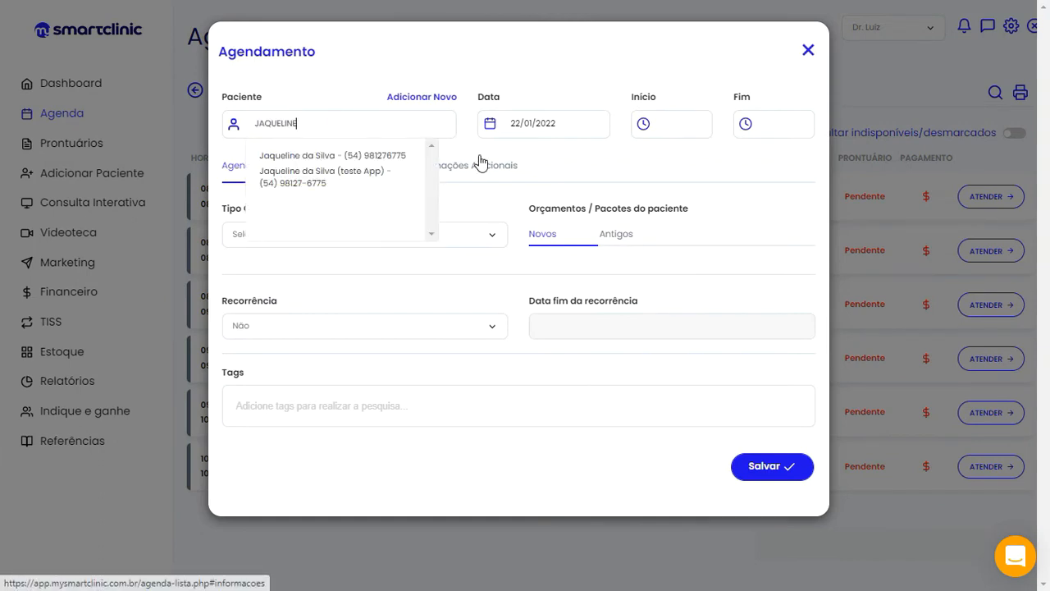
{"action": "left_click", "coordinate": [387, 157]}
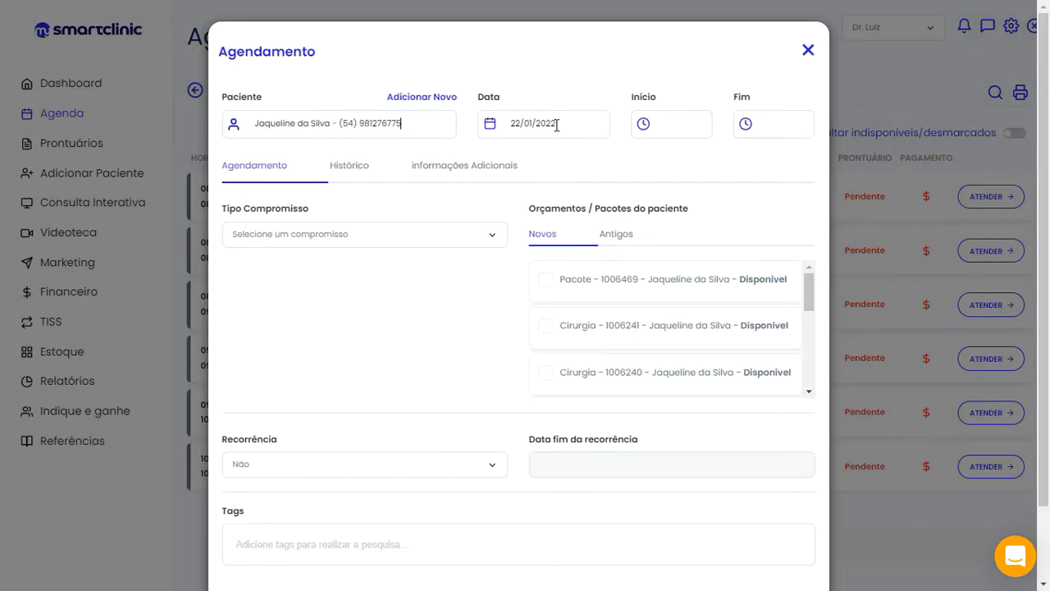
{"action": "left_click", "coordinate": [657, 125]}
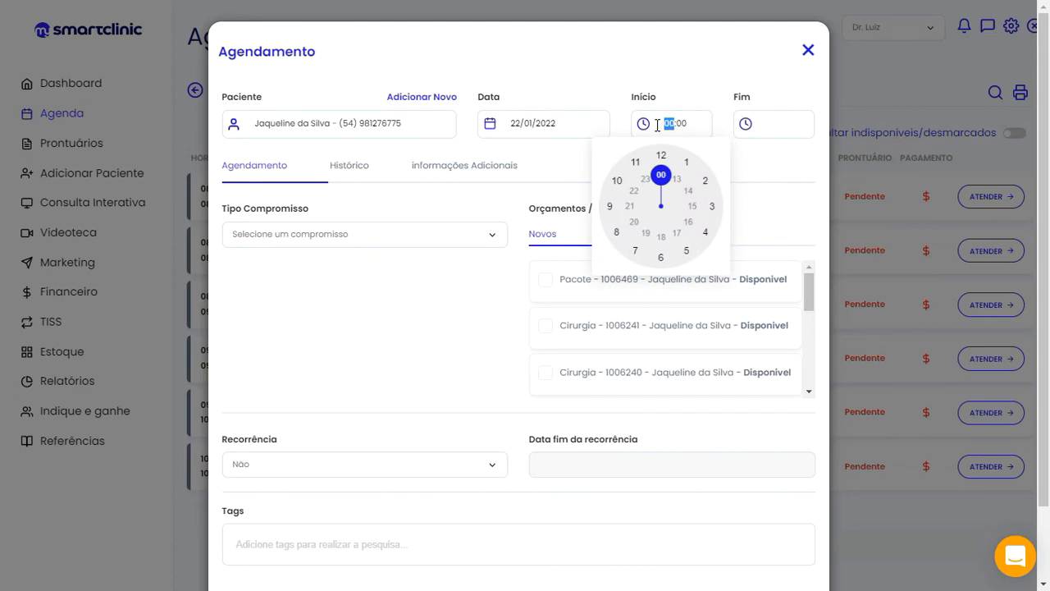
{"action": "type", "text": "1030"}
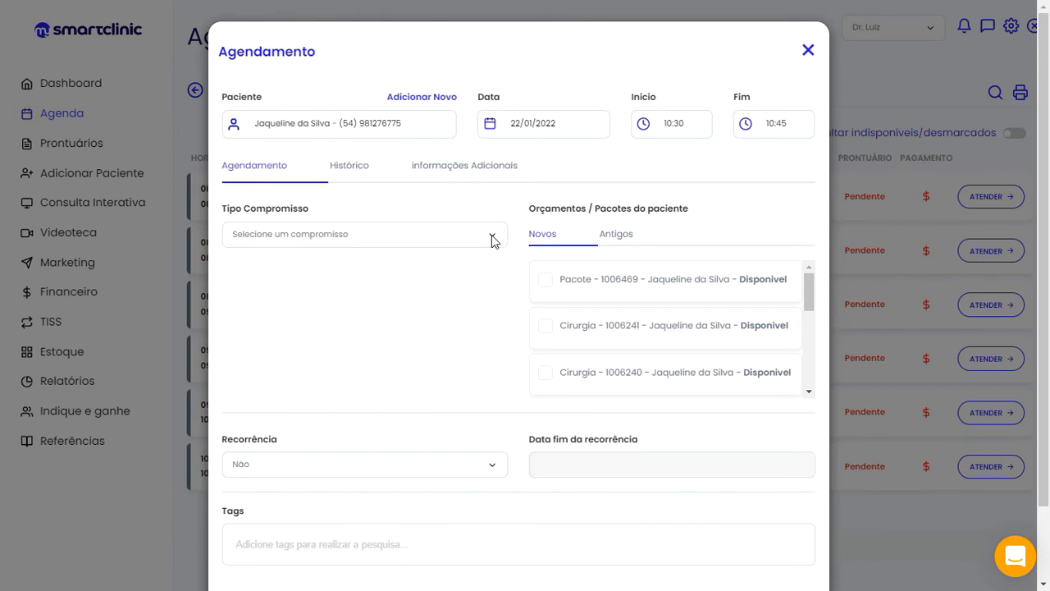
Make the appointment a Procedimento with Consulta Particular, ending 11:00, with recurrence Não
{"action": "left_click", "coordinate": [493, 238]}
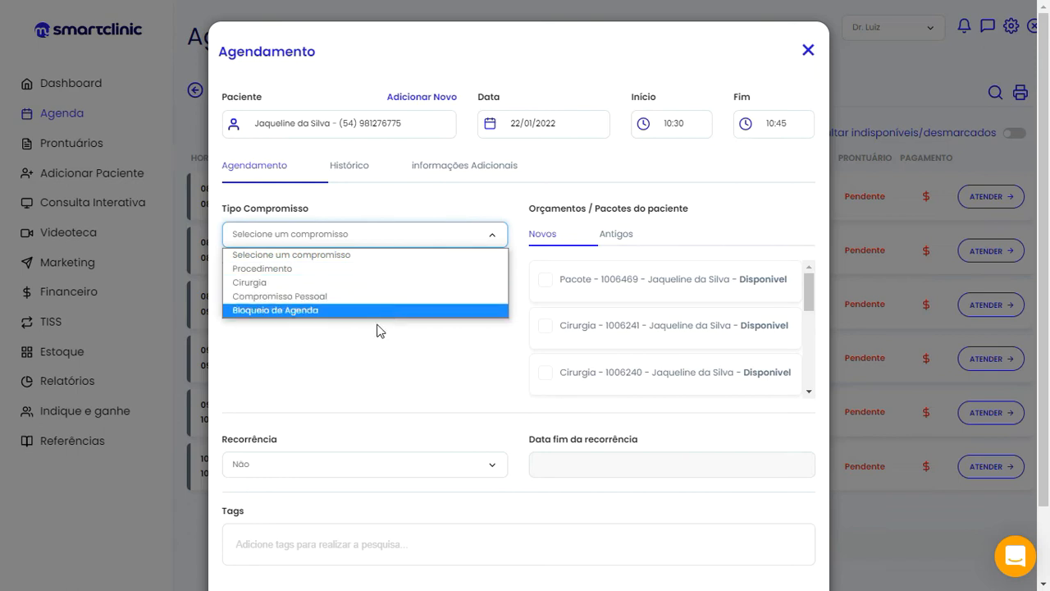
{"action": "left_click", "coordinate": [342, 275]}
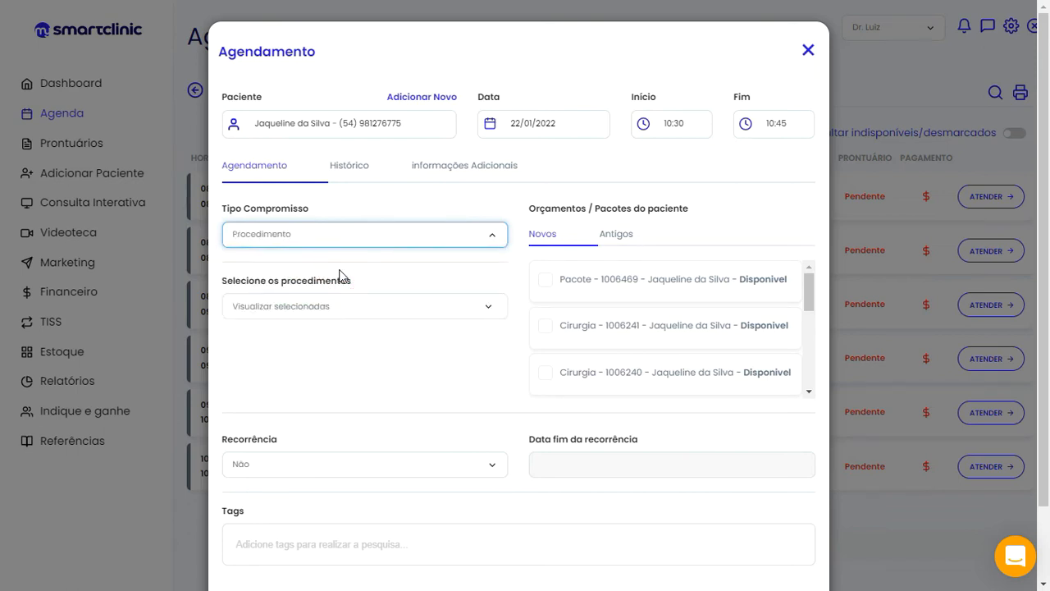
{"action": "left_click", "coordinate": [320, 309]}
{"action": "left_click", "coordinate": [309, 338]}
{"action": "type", "text": "CONSUL"}
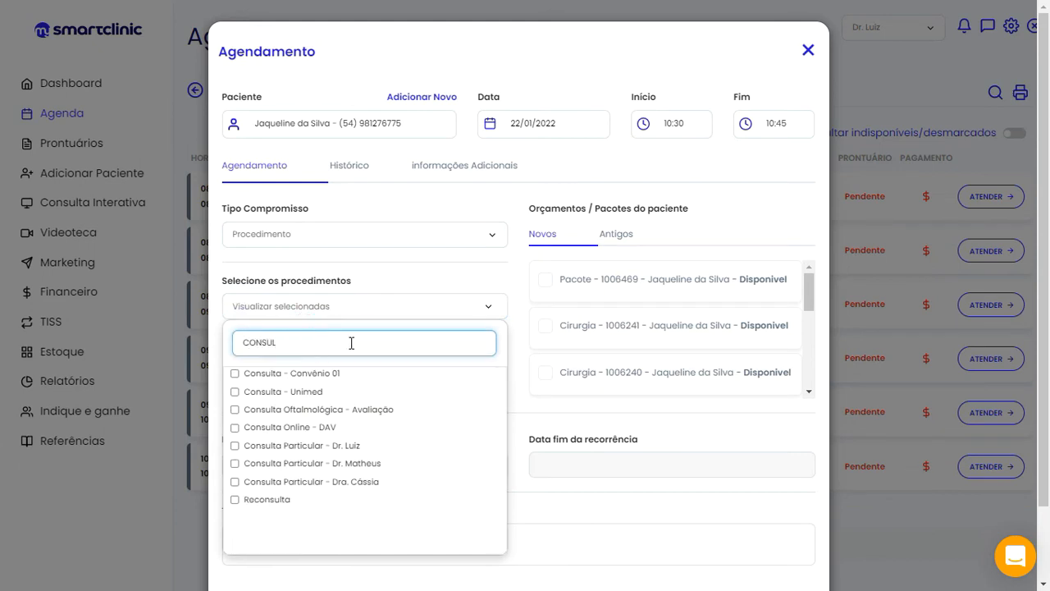
{"action": "left_click", "coordinate": [335, 450]}
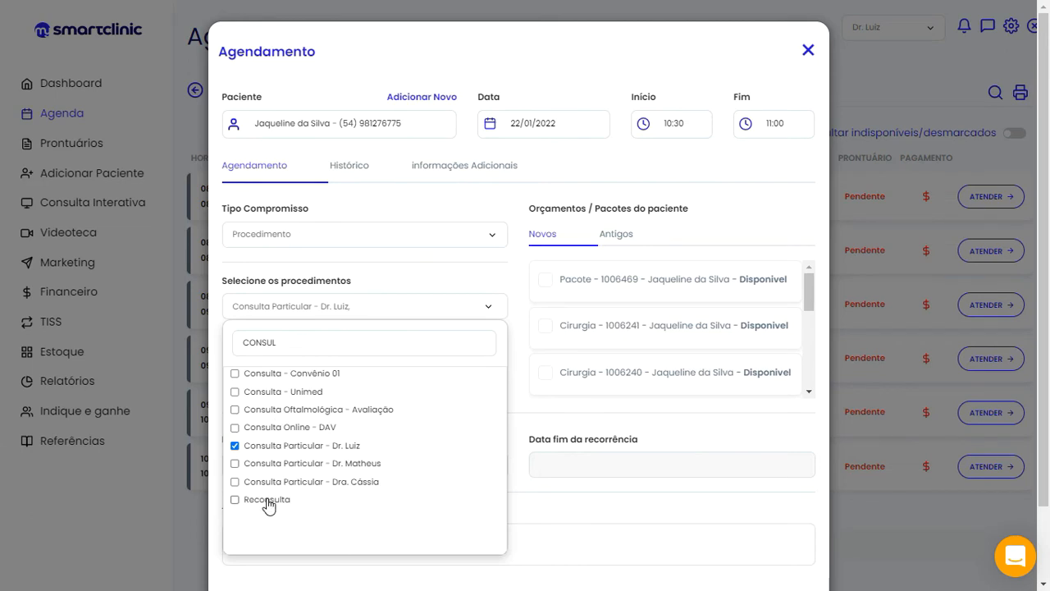
{"action": "left_click", "coordinate": [476, 283]}
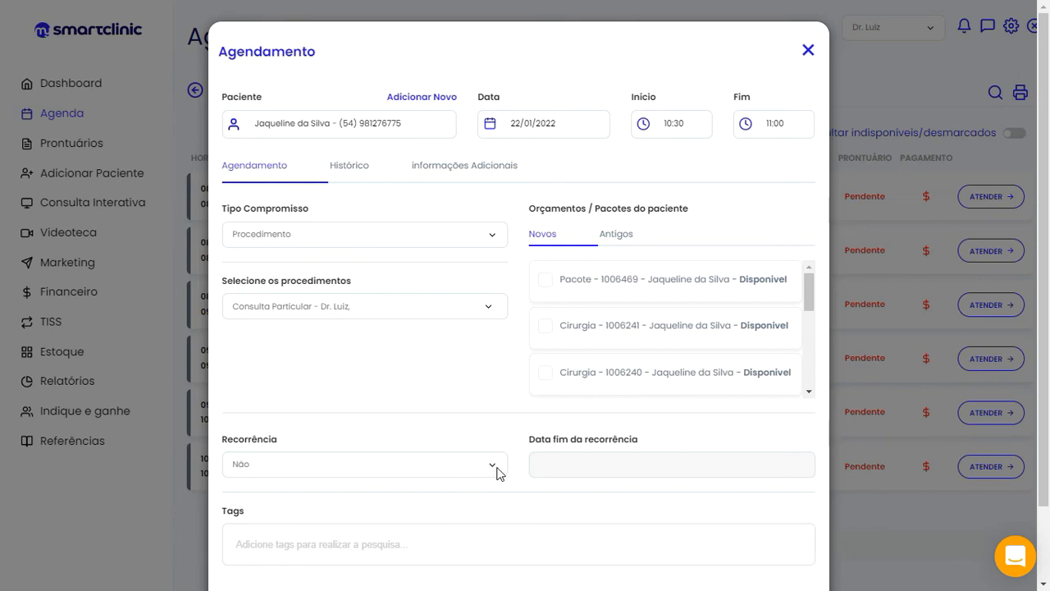
{"action": "left_click", "coordinate": [494, 469]}
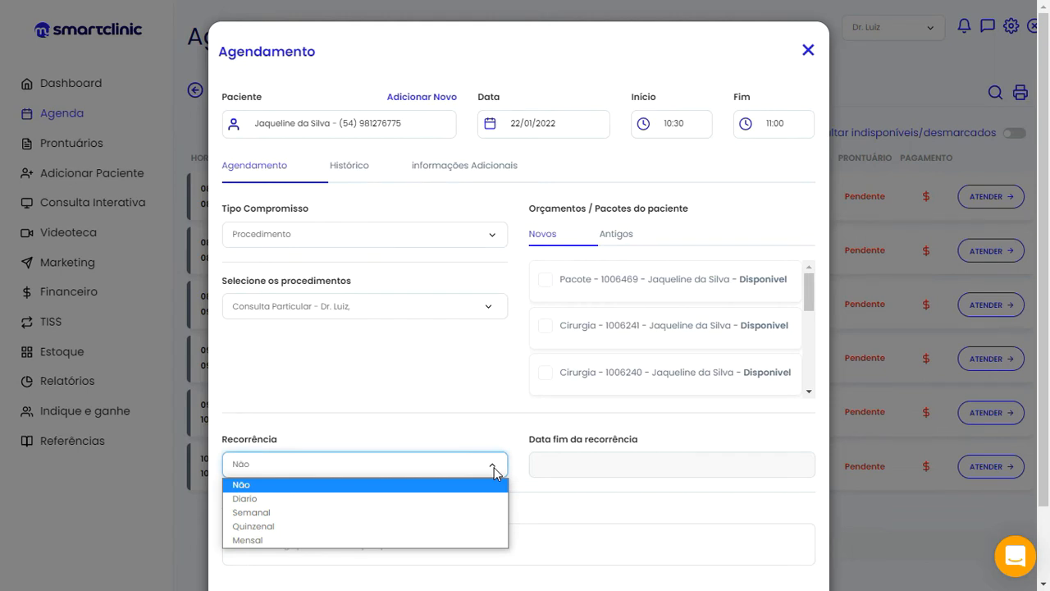
{"action": "left_click", "coordinate": [494, 470]}
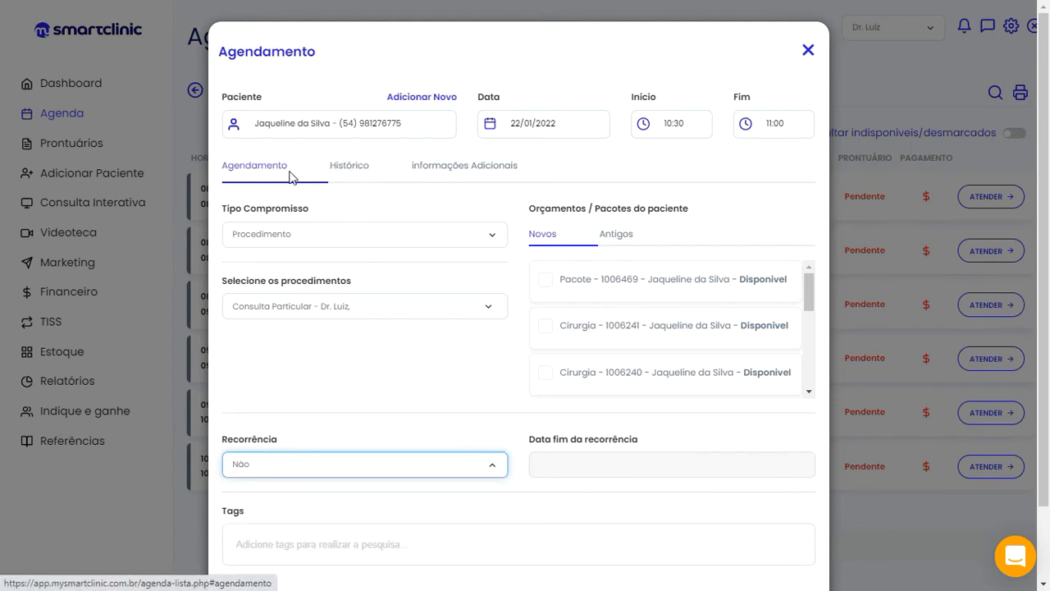
Read the attendance chart (34 attended, 14 late, 5 cancelled), then show Informações Adicionais
{"action": "left_click", "coordinate": [344, 169]}
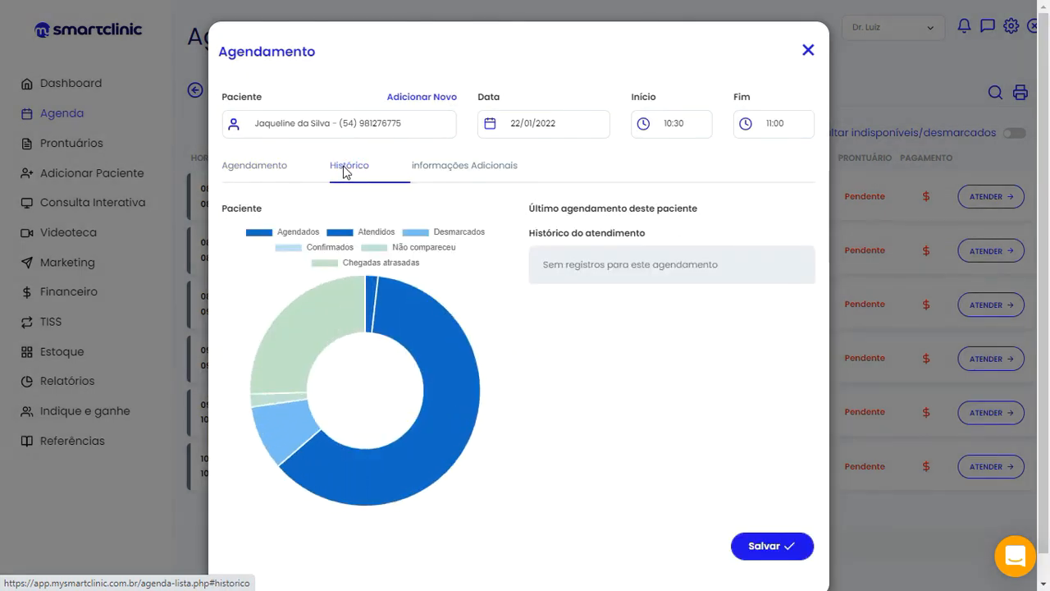
{"action": "mouse_move", "coordinate": [315, 318]}
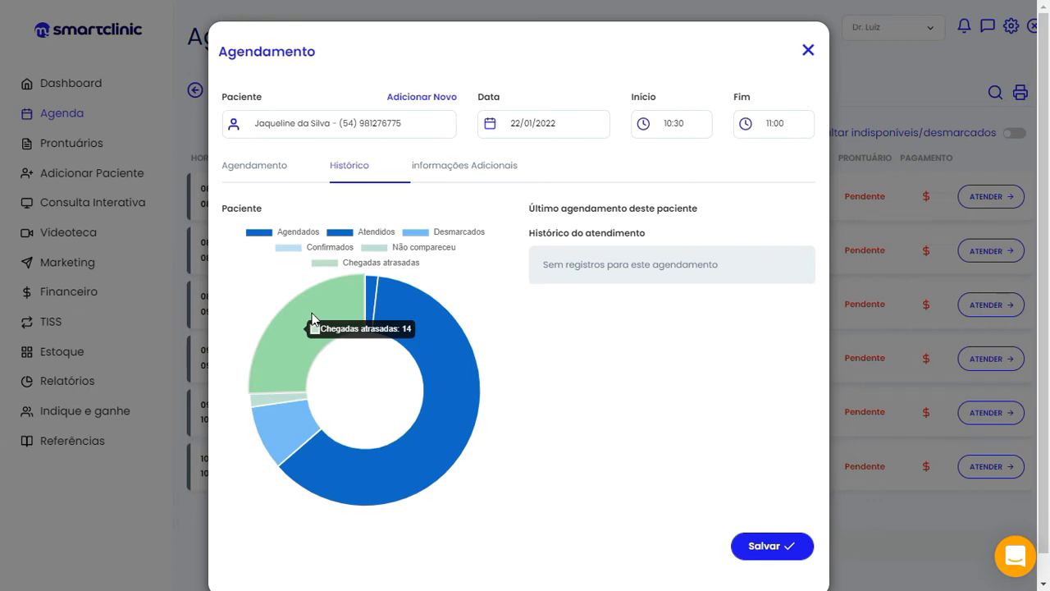
{"action": "mouse_move", "coordinate": [427, 323]}
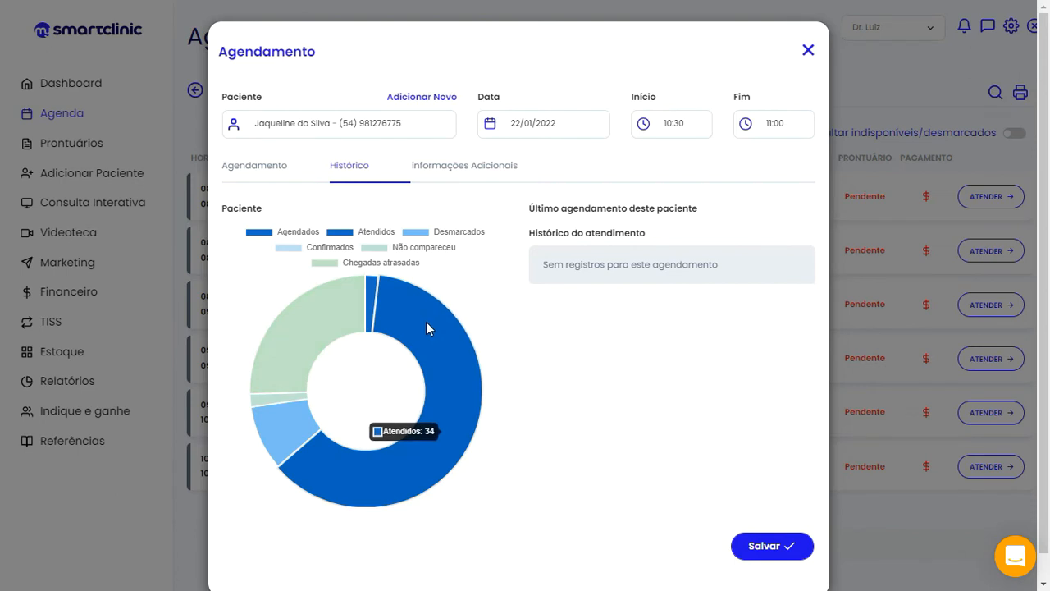
{"action": "mouse_move", "coordinate": [371, 296]}
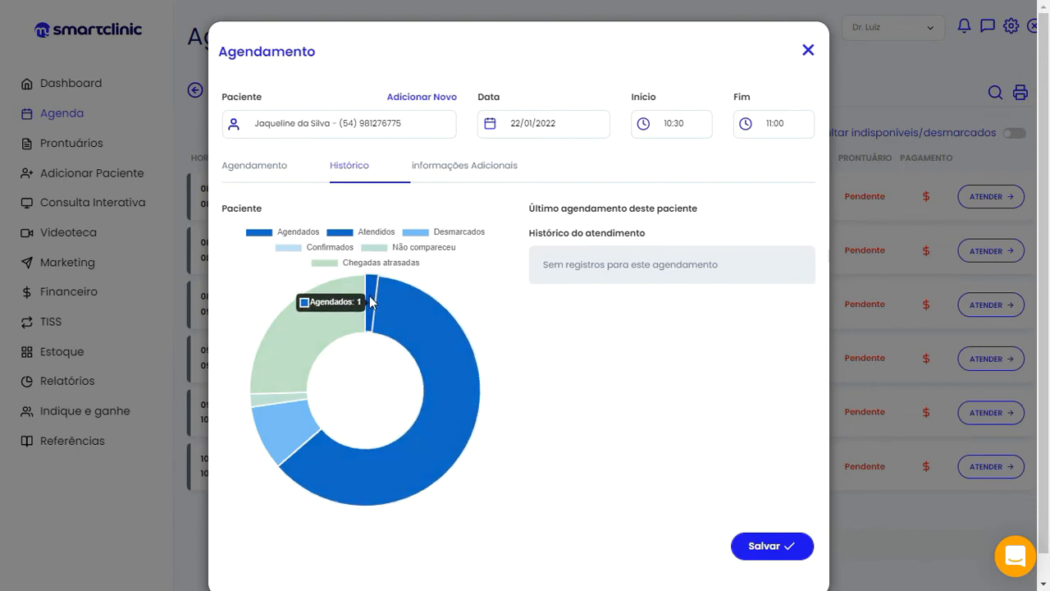
{"action": "mouse_move", "coordinate": [272, 422]}
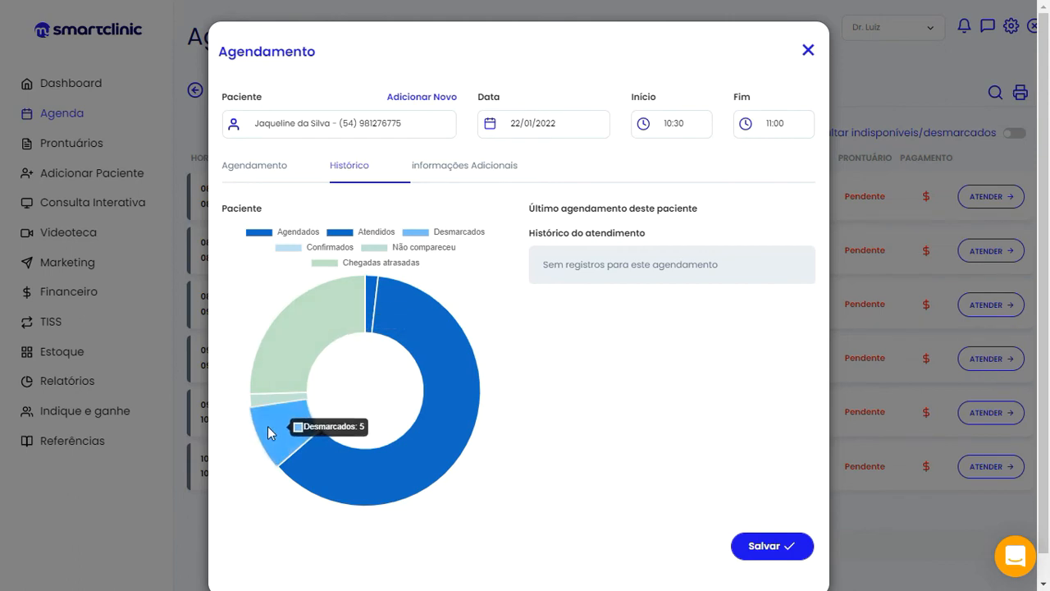
{"action": "mouse_move", "coordinate": [267, 399]}
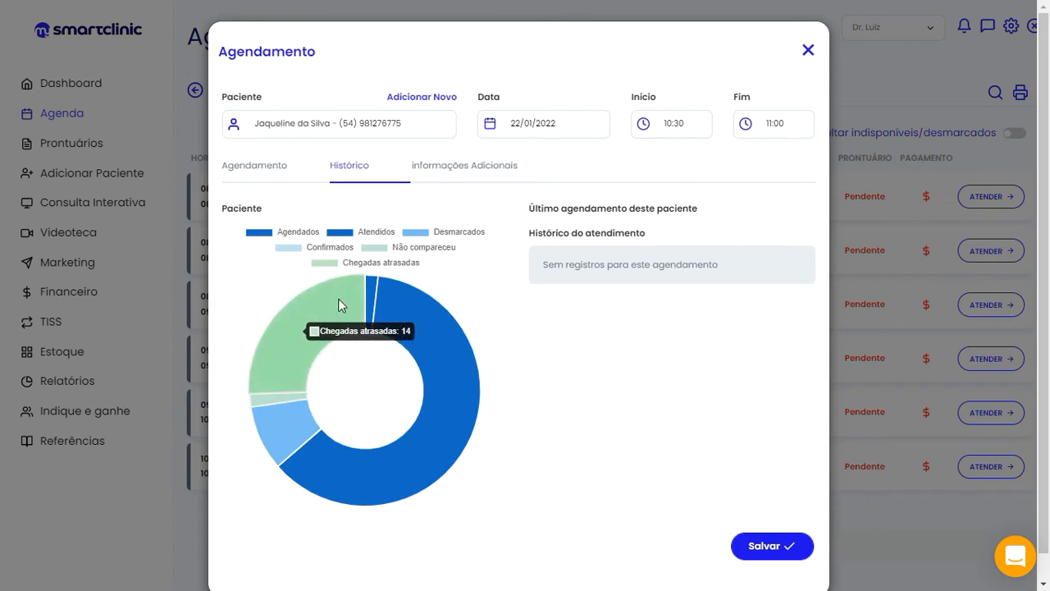
{"action": "mouse_move", "coordinate": [290, 454]}
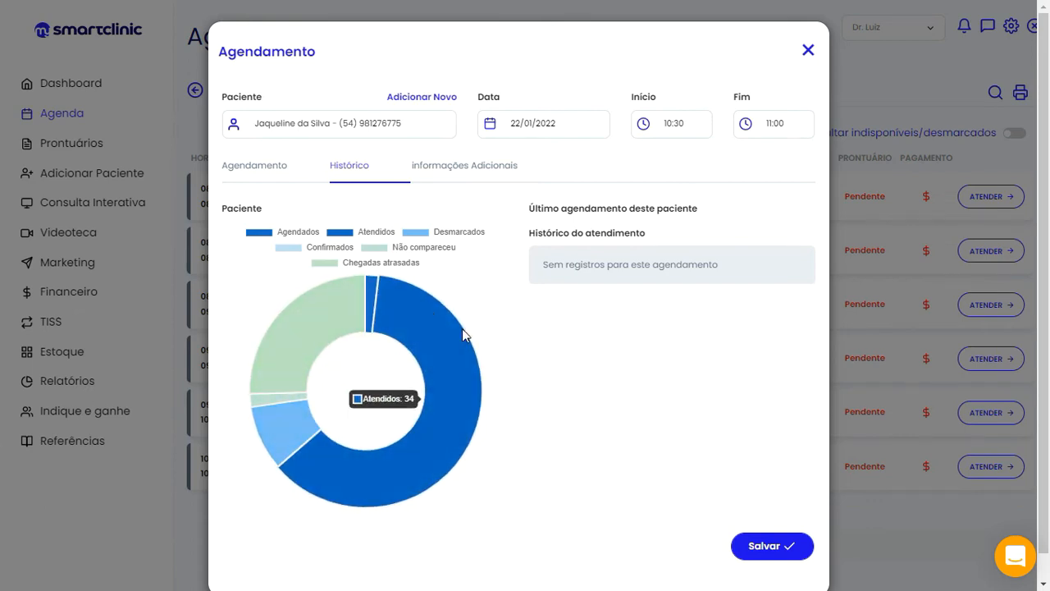
{"action": "mouse_move", "coordinate": [304, 345]}
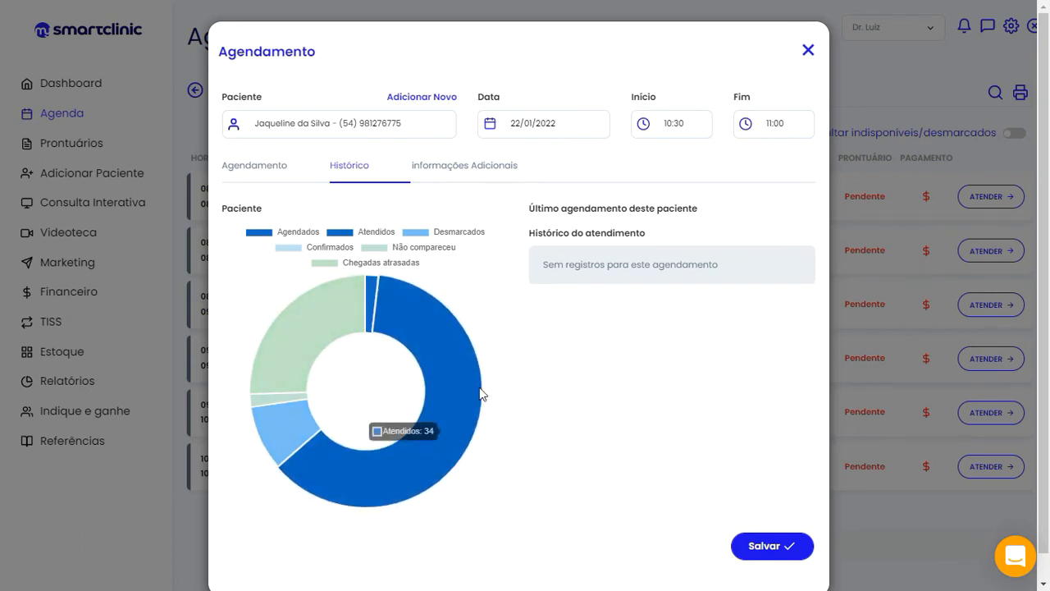
{"action": "mouse_move", "coordinate": [449, 452]}
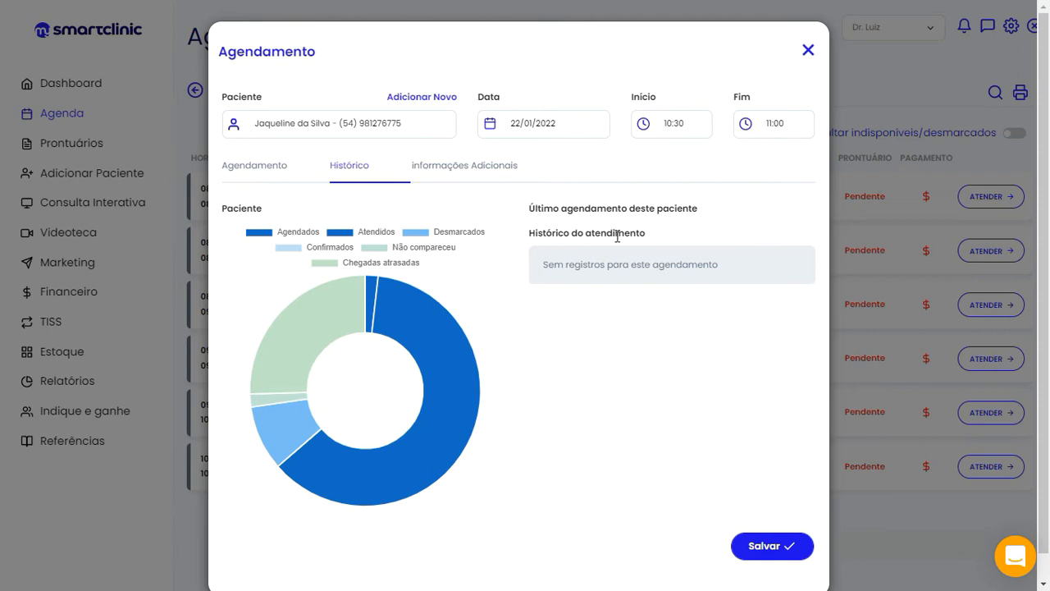
{"action": "left_click", "coordinate": [442, 173]}
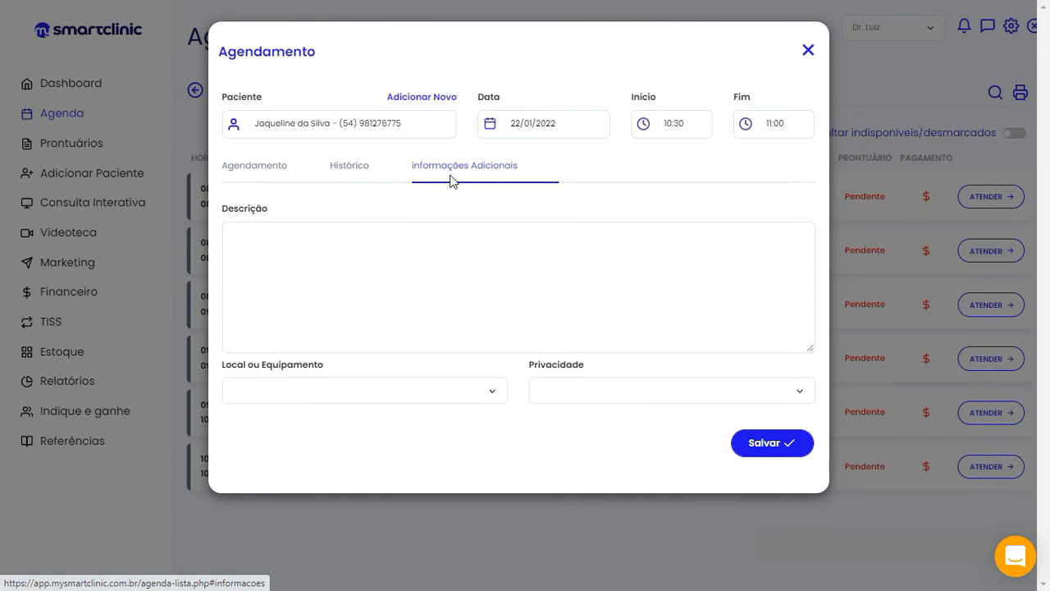
Write a referral note naming the referring patient in the Descrição field
{"action": "left_click", "coordinate": [370, 277]}
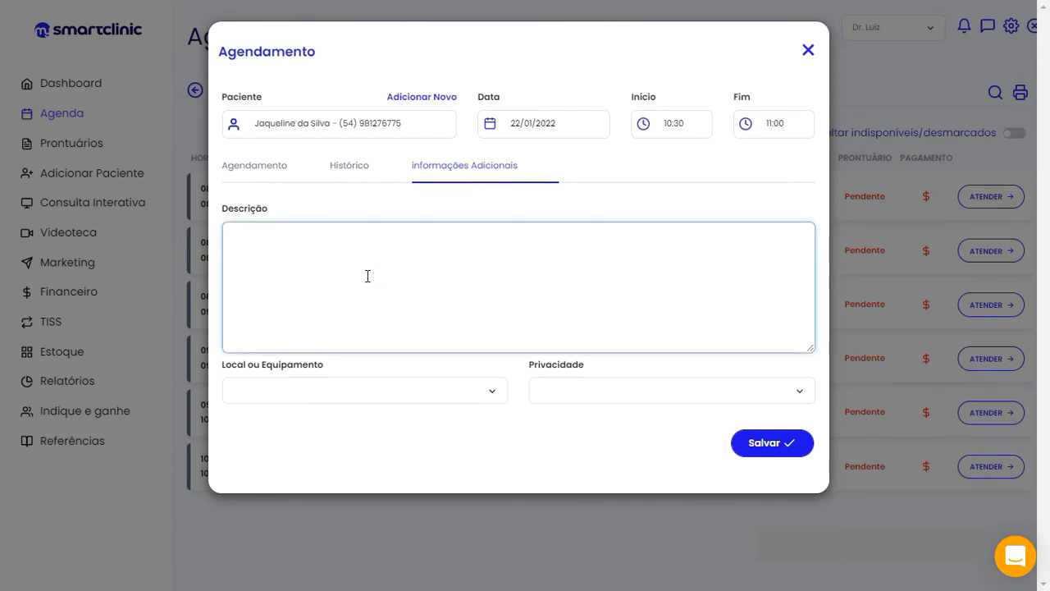
{"action": "type", "text": "Indicac"}
{"action": "type", "text": "ao"}
{"action": "type", "text": " Pac. "}
{"action": "type", "text": "Silvia"}
Leave Local ou Equipamento and Privacidade unset, then go back to the Agendamento section
{"action": "left_click", "coordinate": [492, 394]}
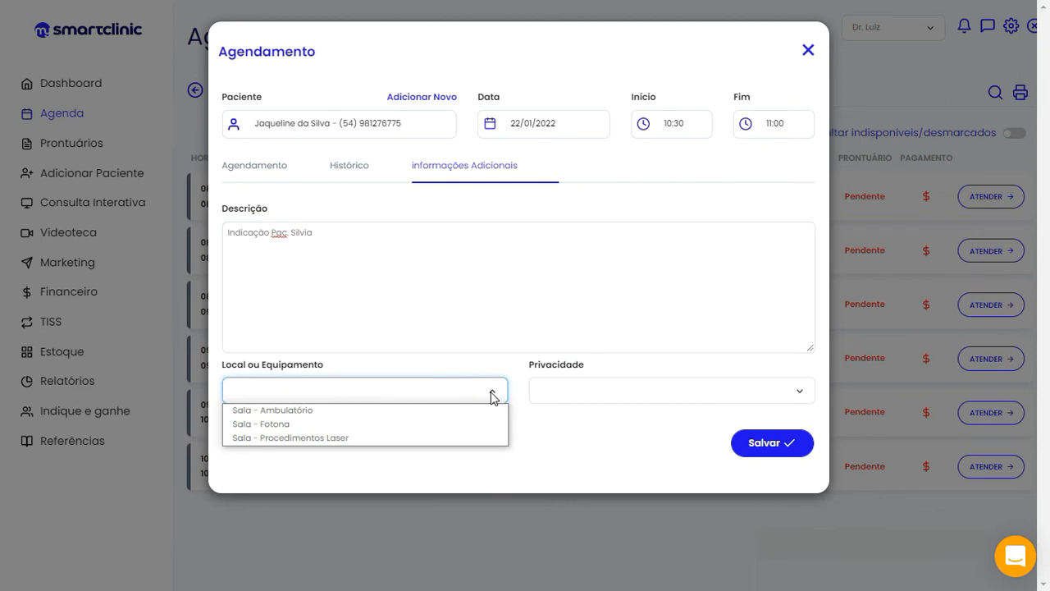
{"action": "left_click", "coordinate": [517, 391]}
{"action": "left_click", "coordinate": [538, 389]}
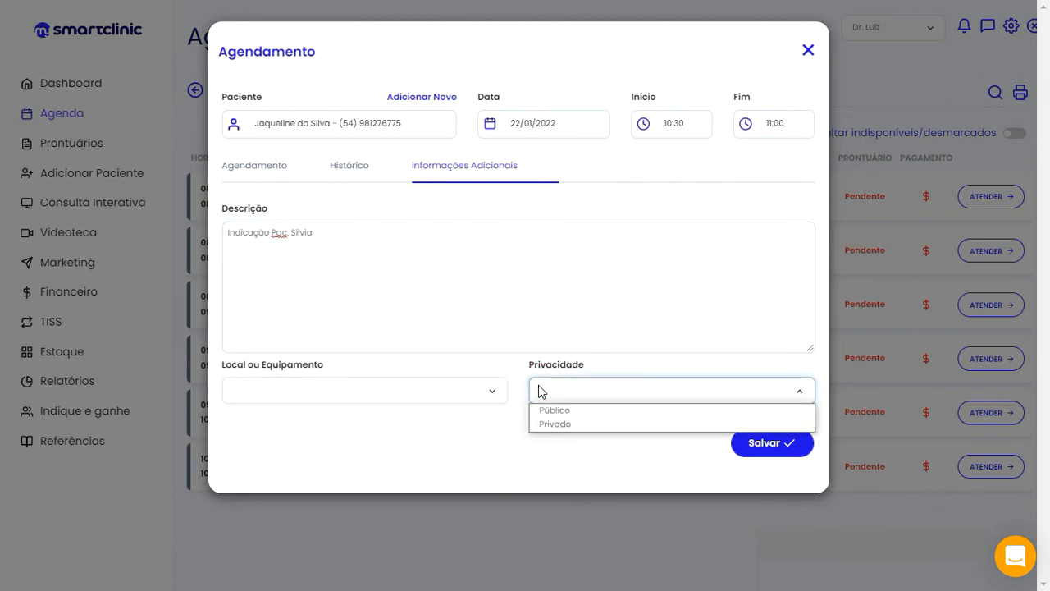
{"action": "left_click", "coordinate": [538, 384]}
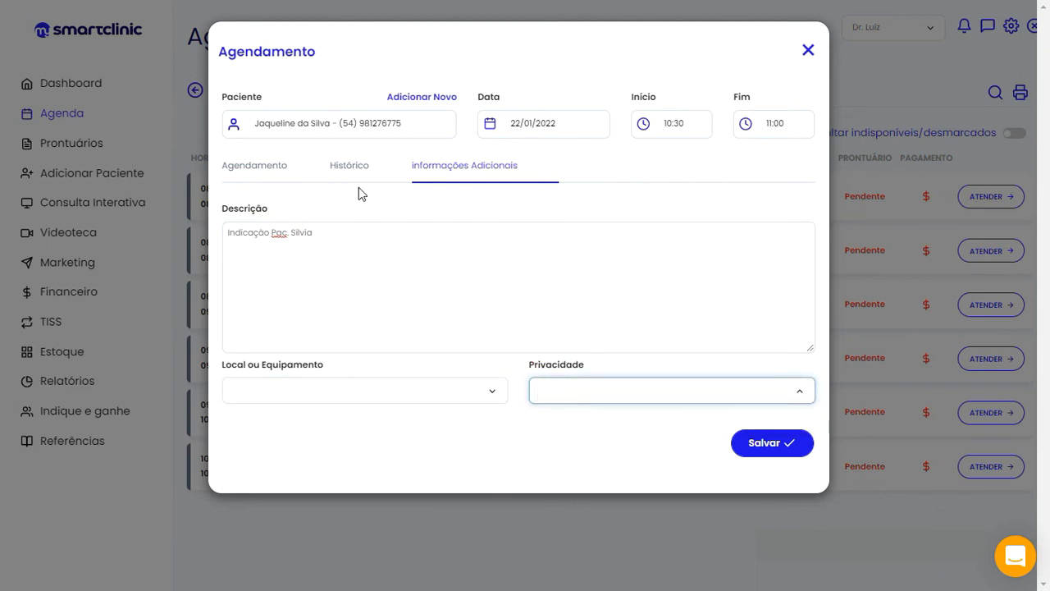
{"action": "left_click", "coordinate": [558, 401]}
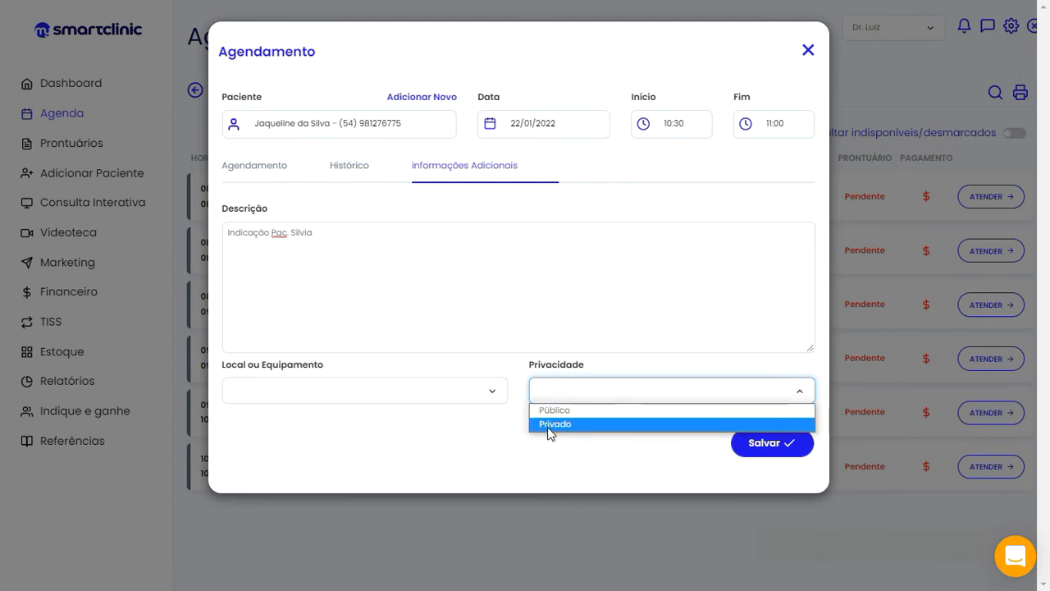
{"action": "left_click", "coordinate": [533, 364]}
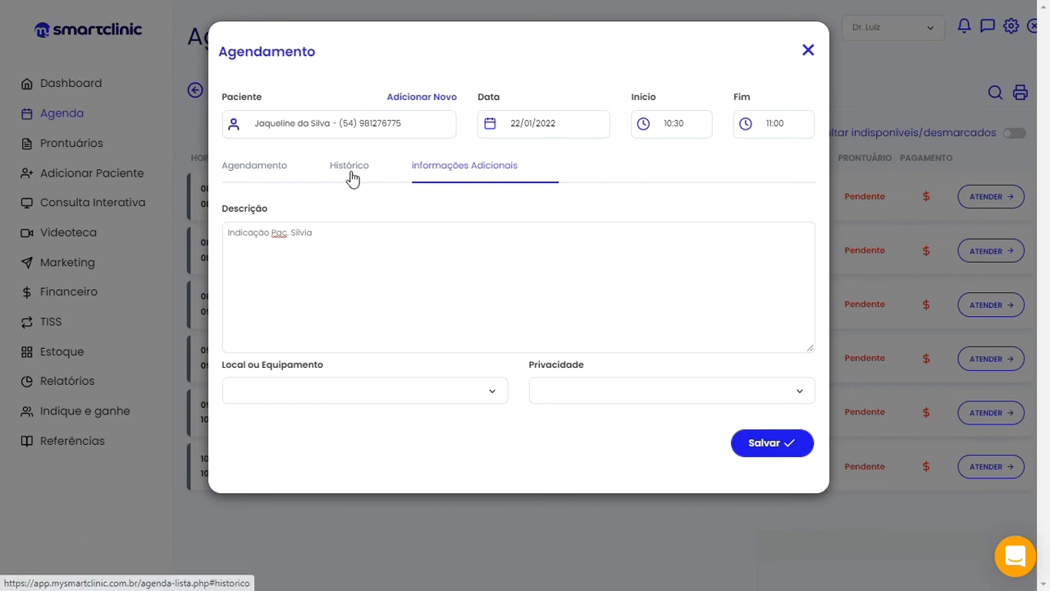
{"action": "left_click", "coordinate": [258, 170]}
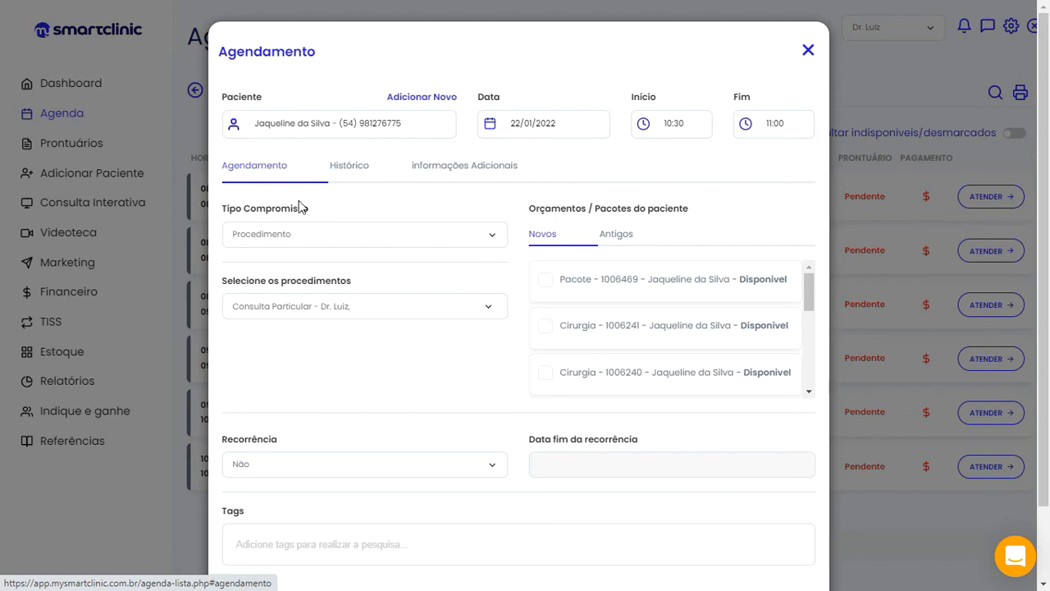
Save the 10:30–11:00 Procedimento appointment with its referral note
{"action": "scroll", "coordinate": [741, 312], "scroll_direction": "down", "scroll_amount": 5}
{"action": "scroll", "coordinate": [816, 418], "scroll_direction": "down", "scroll_amount": 1}
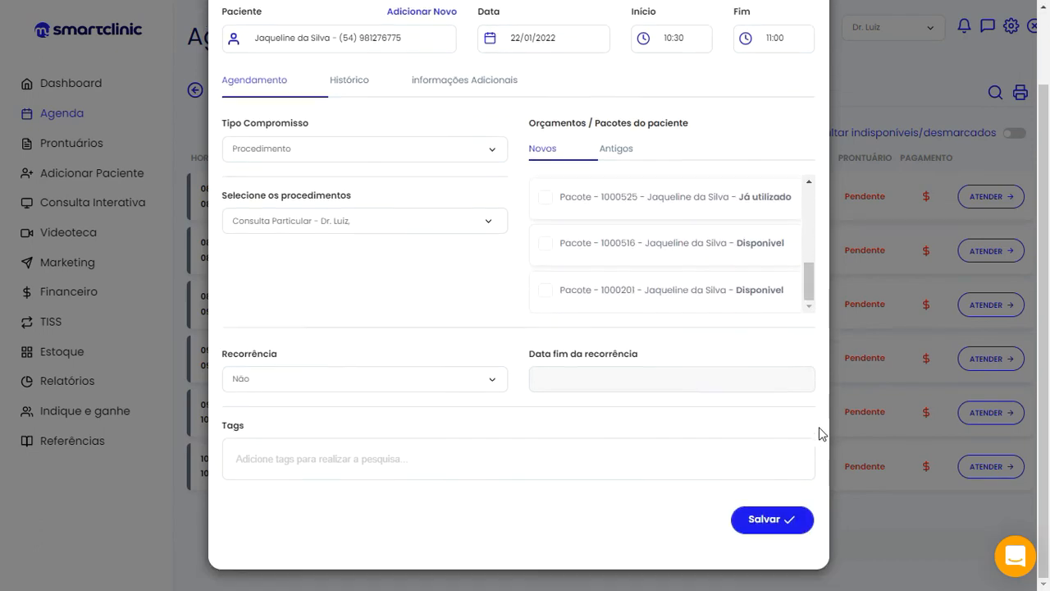
{"action": "left_click", "coordinate": [771, 519]}
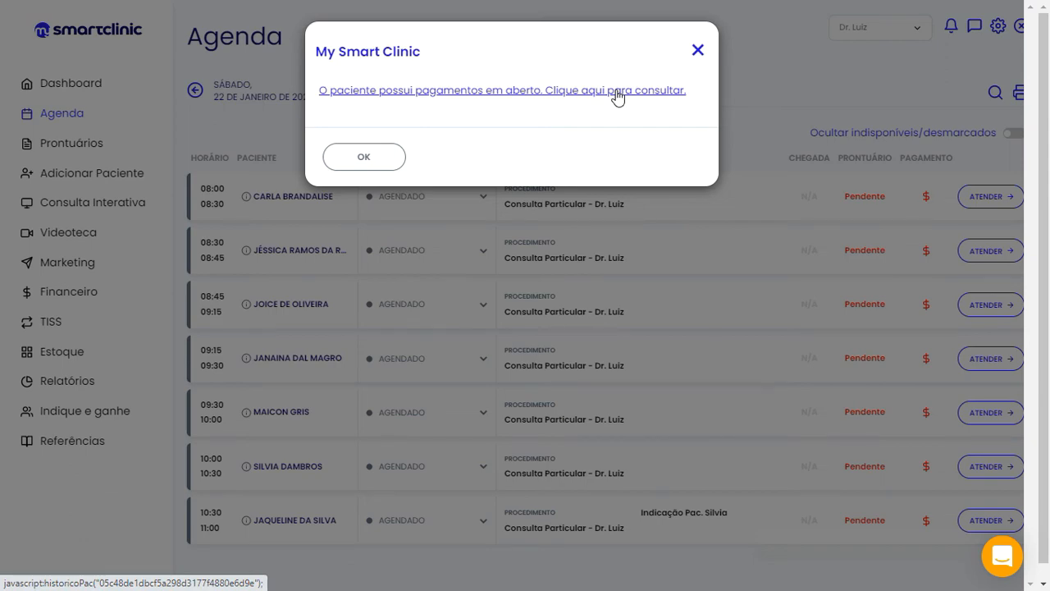
Close the open-payments alert and review the seven consultations on the 22 January agenda
{"action": "left_click", "coordinate": [697, 53]}
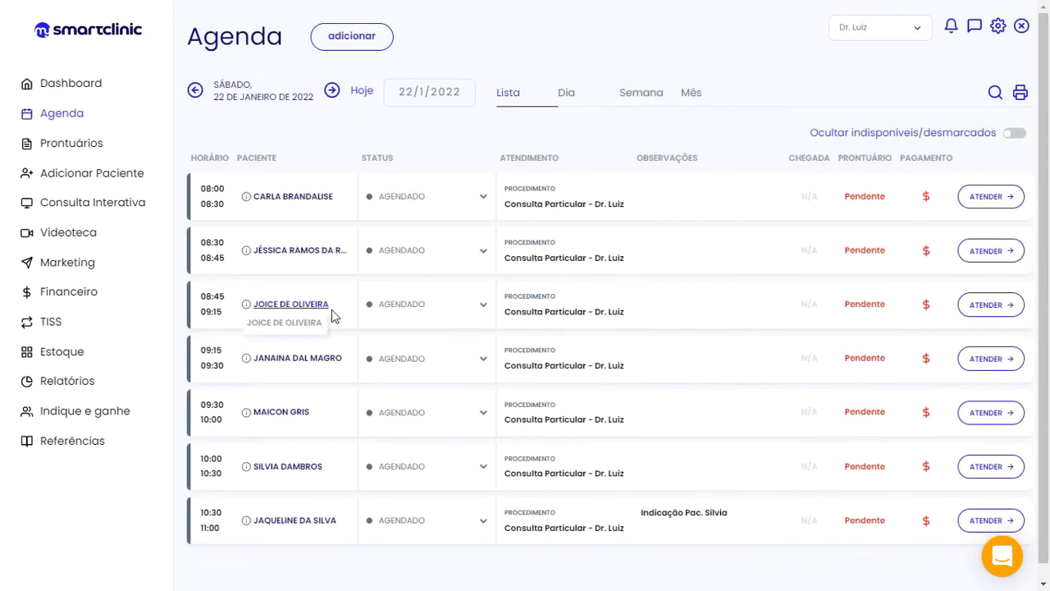
{"action": "scroll", "coordinate": [787, 348], "scroll_direction": "down", "scroll_amount": 1}
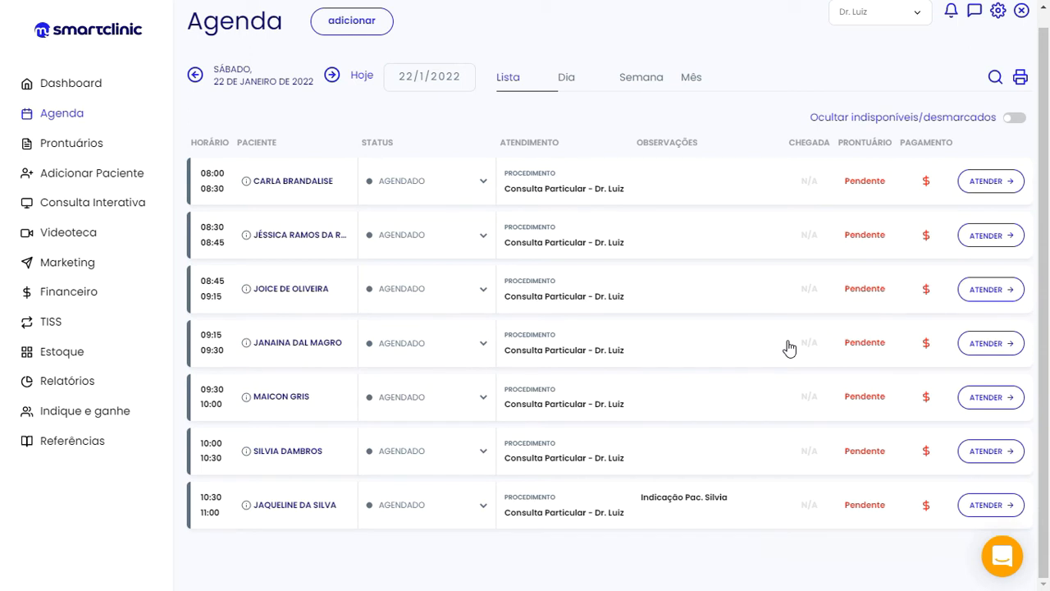
Start a new 22/01/2022 appointment and switch Paciente to new-patient entry
{"action": "scroll", "coordinate": [784, 340], "scroll_direction": "up", "scroll_amount": 1}
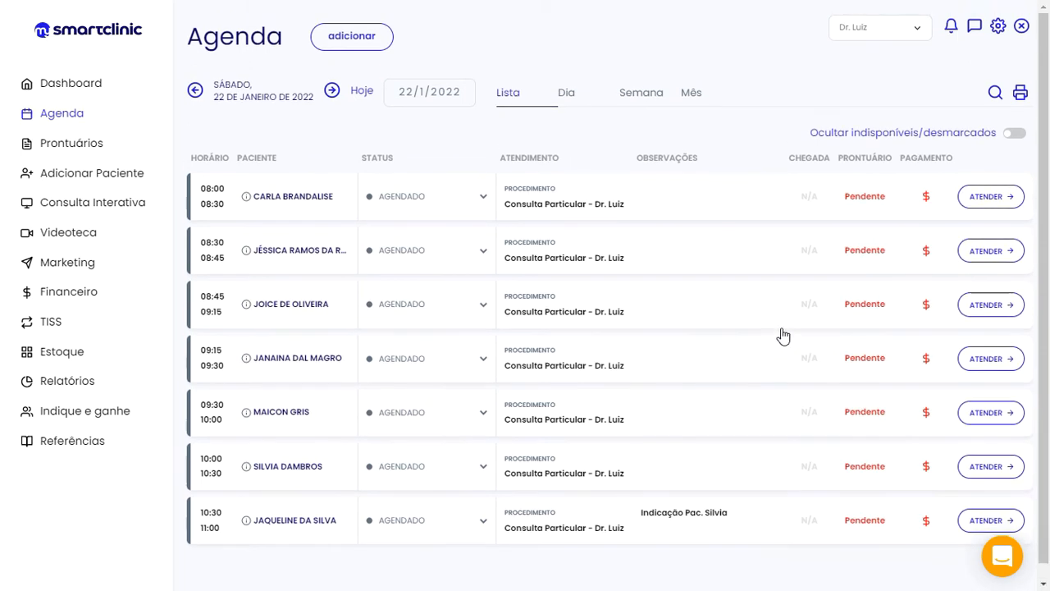
{"action": "left_click", "coordinate": [350, 36]}
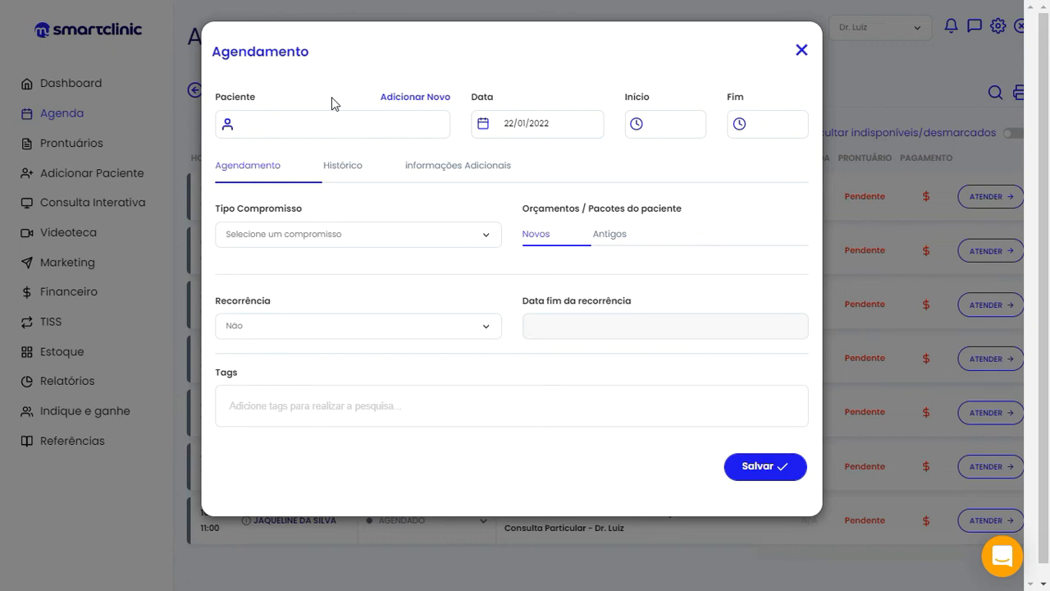
{"action": "left_click", "coordinate": [423, 98]}
Enter the new patient's full name in Nome and mobile number in Celular
{"action": "left_click", "coordinate": [380, 178]}
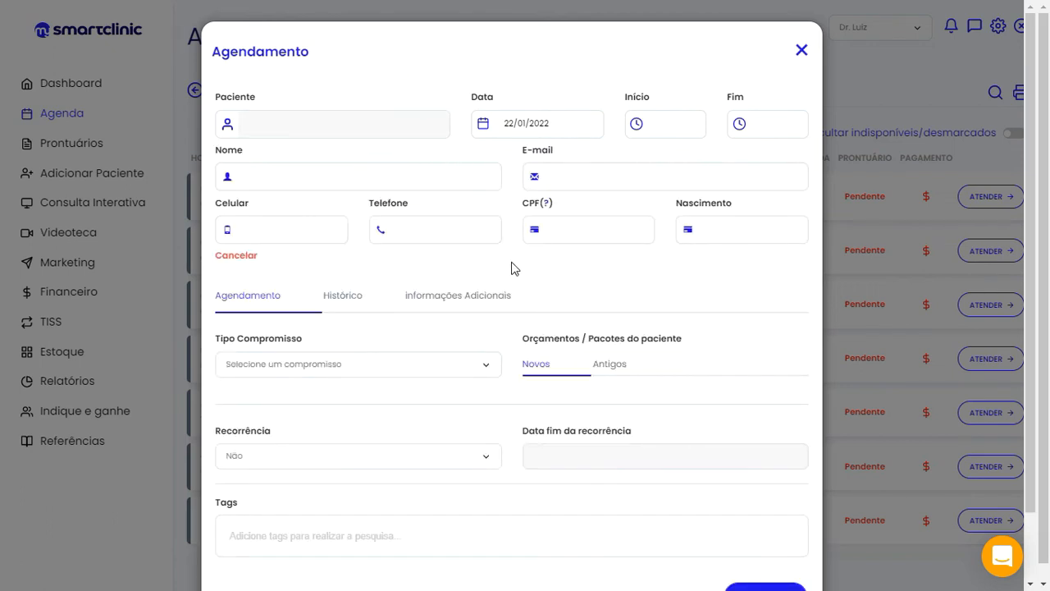
{"action": "left_click", "coordinate": [282, 234]}
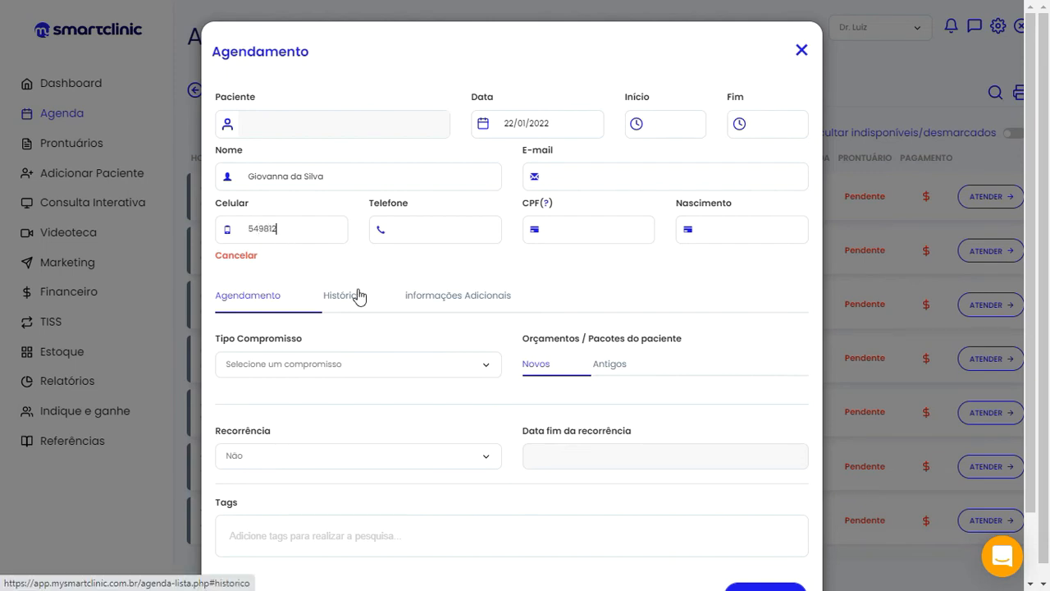
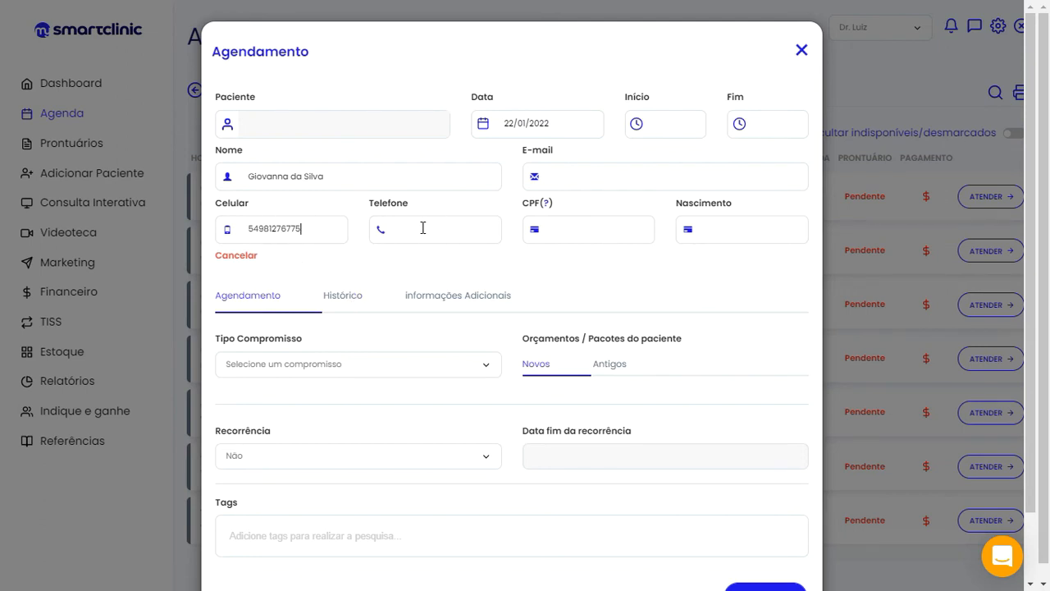
{"action": "scroll", "coordinate": [515, 263], "scroll_direction": "down", "scroll_amount": 1}
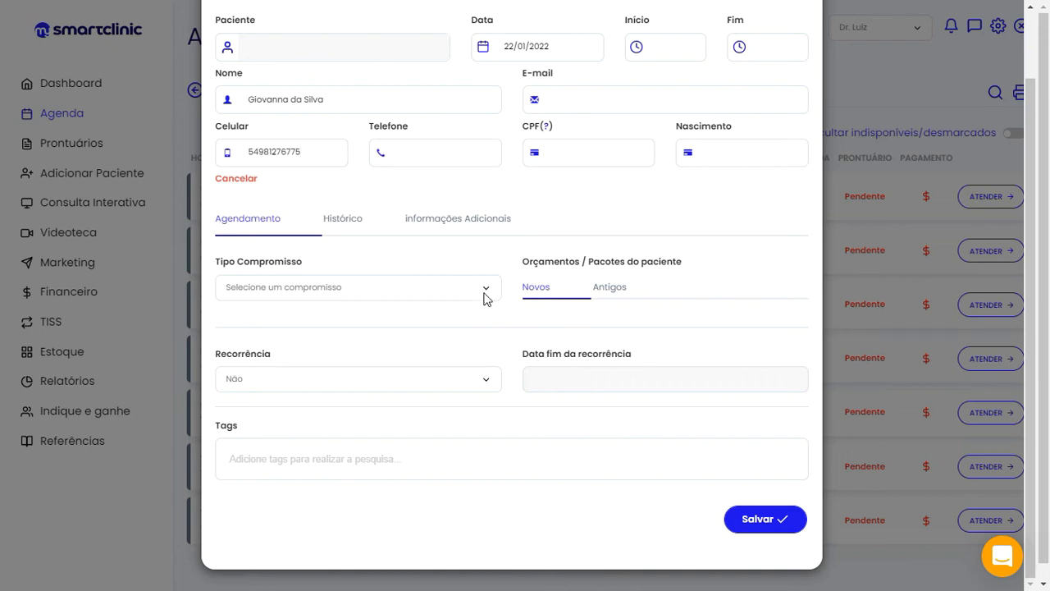
Set Tipo Compromisso to Procedimento with procedure Consulta Particular - Dr. Luiz
{"action": "left_click", "coordinate": [486, 289]}
{"action": "left_click", "coordinate": [392, 321]}
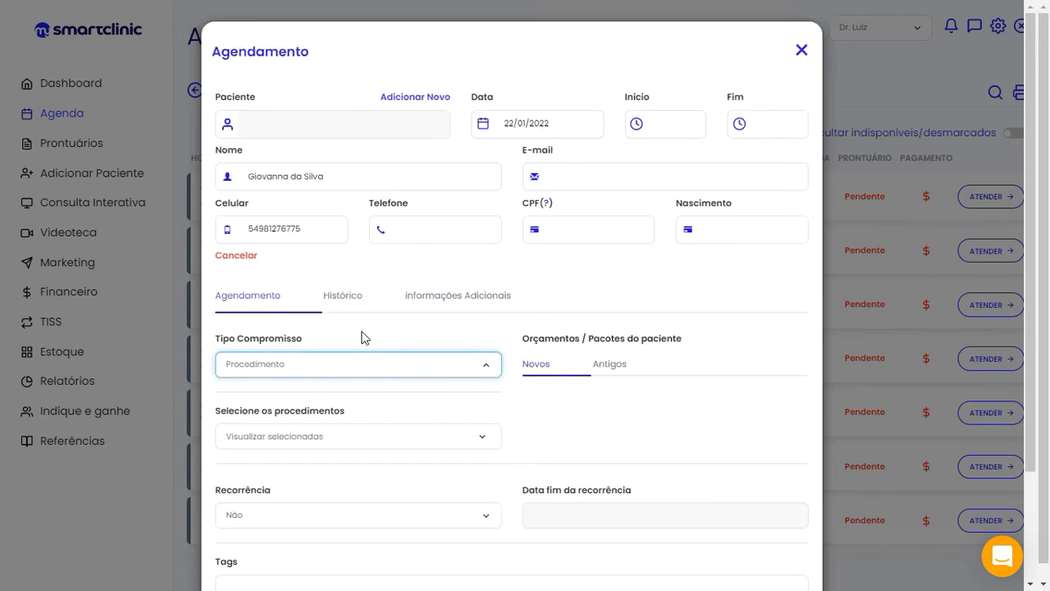
{"action": "left_click", "coordinate": [270, 436]}
{"action": "type", "text": "CONSUL"}
{"action": "scroll", "coordinate": [426, 335], "scroll_direction": "down", "scroll_amount": 2}
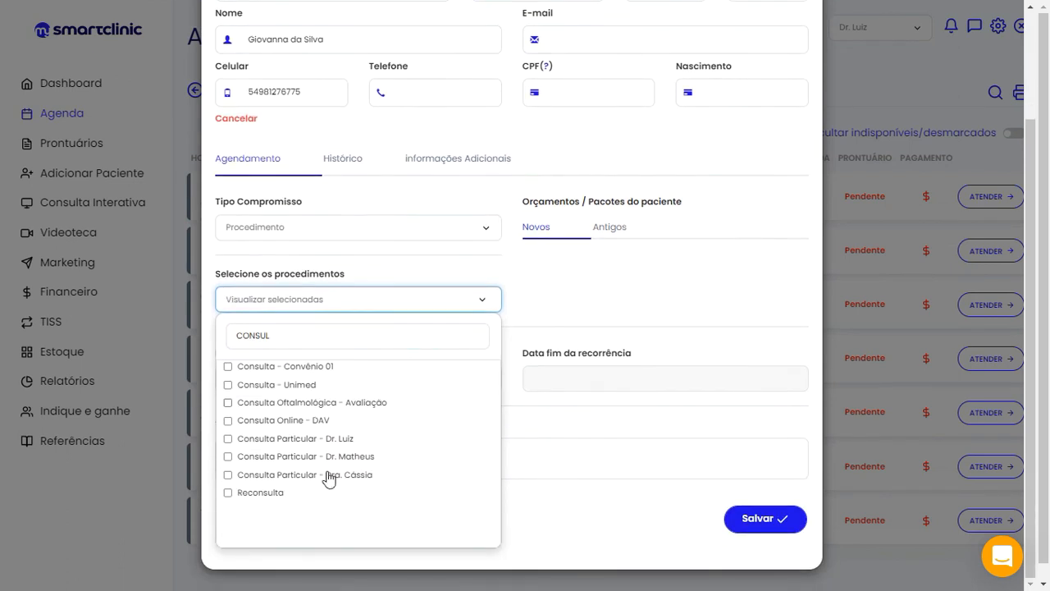
{"action": "left_click", "coordinate": [328, 438]}
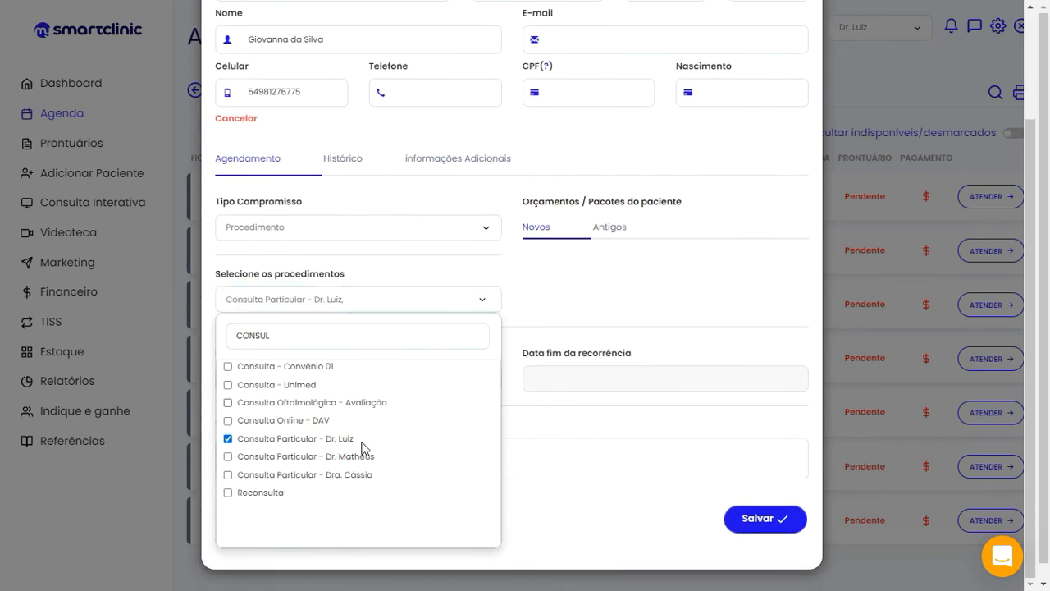
{"action": "left_click", "coordinate": [477, 270]}
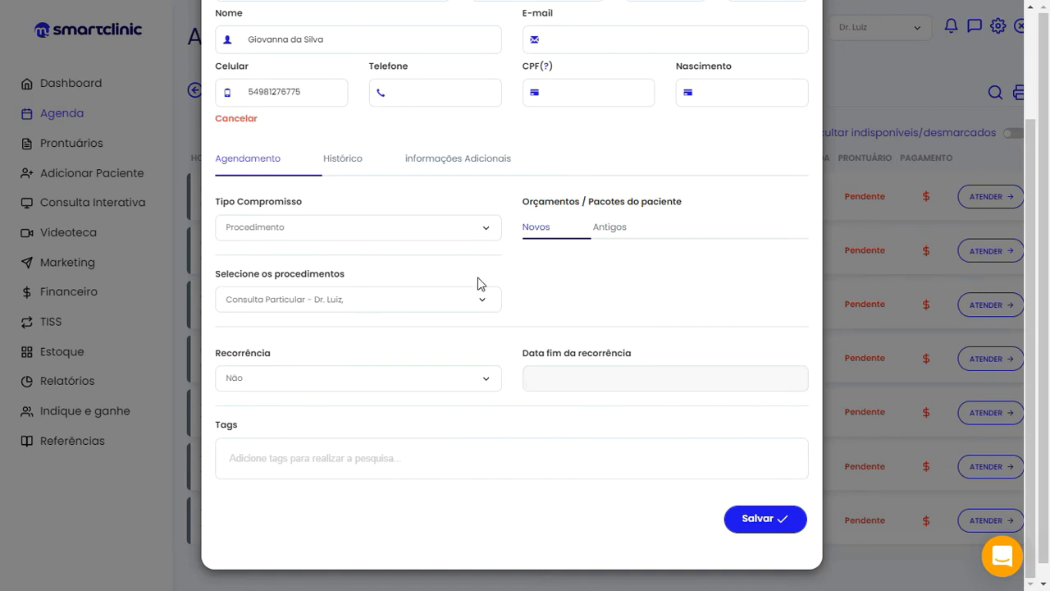
Set the missing 11:00 Início time and save the new-patient appointment
{"action": "left_click", "coordinate": [744, 519]}
{"action": "left_click", "coordinate": [386, 157]}
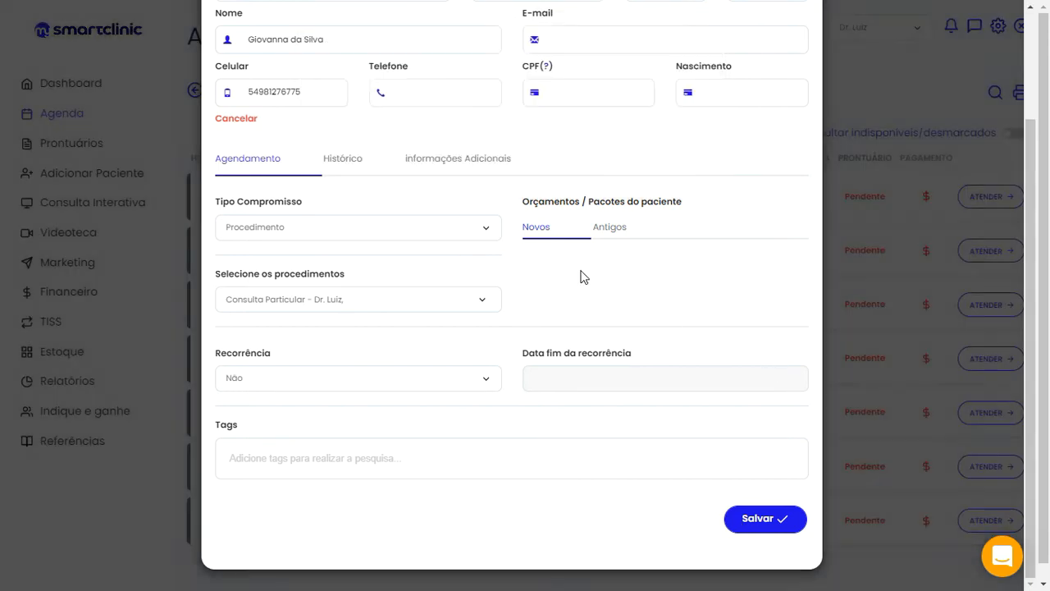
{"action": "scroll", "coordinate": [624, 246], "scroll_direction": "up", "scroll_amount": 3}
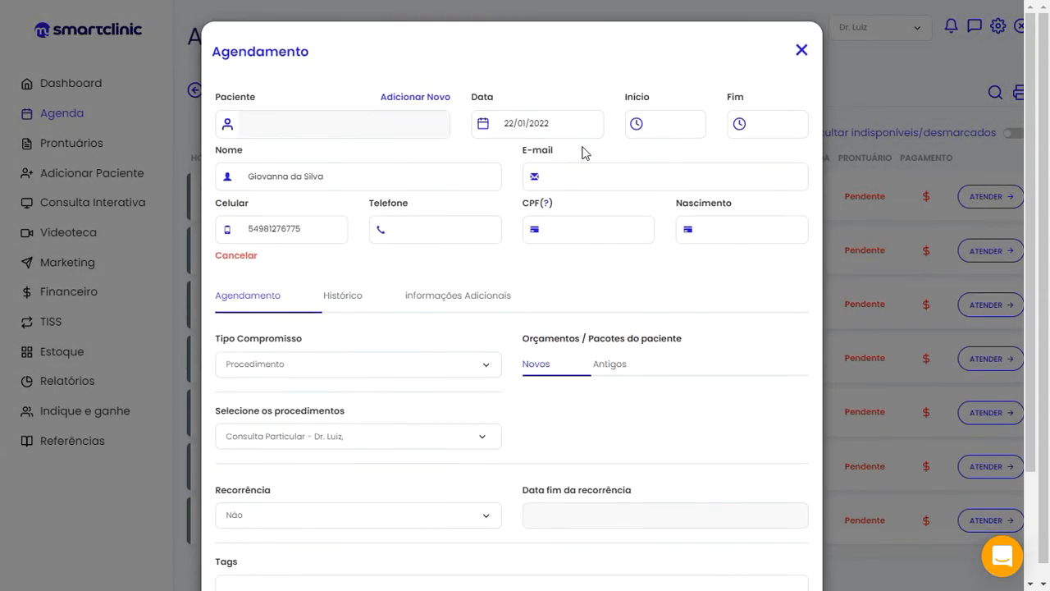
{"action": "left_click", "coordinate": [652, 122]}
{"action": "scroll", "coordinate": [741, 518], "scroll_direction": "down", "scroll_amount": 3}
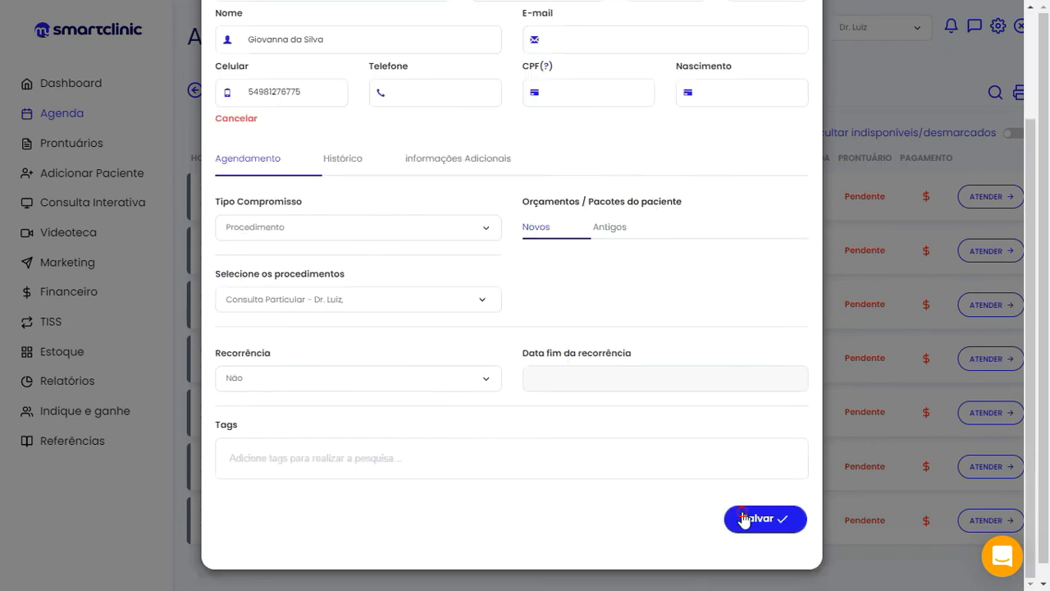
{"action": "left_click", "coordinate": [742, 517]}
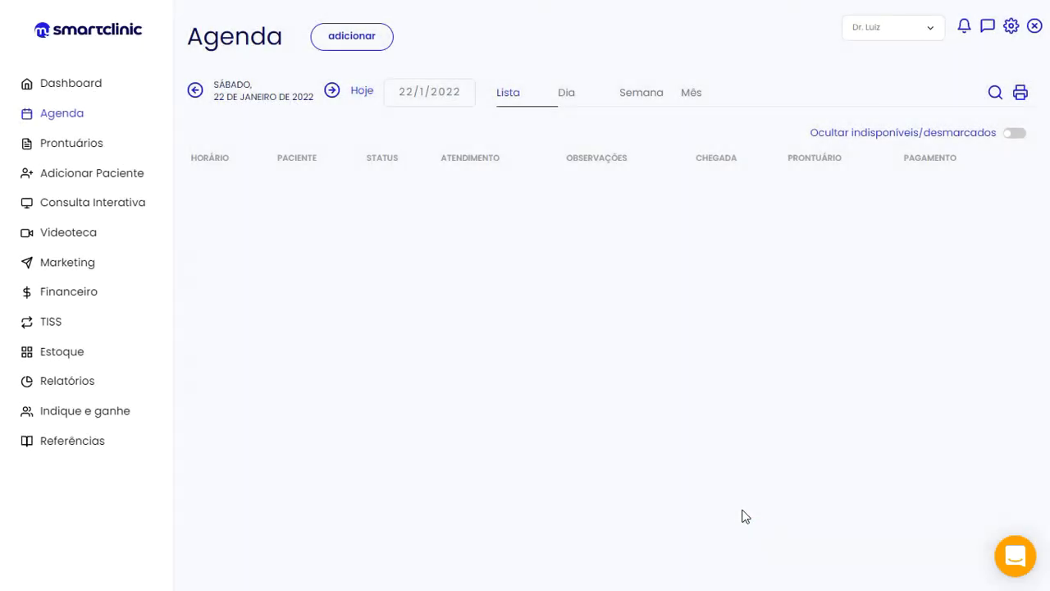
Check the new 11:00–11:15 Consulta Particular - Dr. Luiz row on the agenda
{"action": "scroll", "coordinate": [680, 300], "scroll_direction": "down", "scroll_amount": 2}
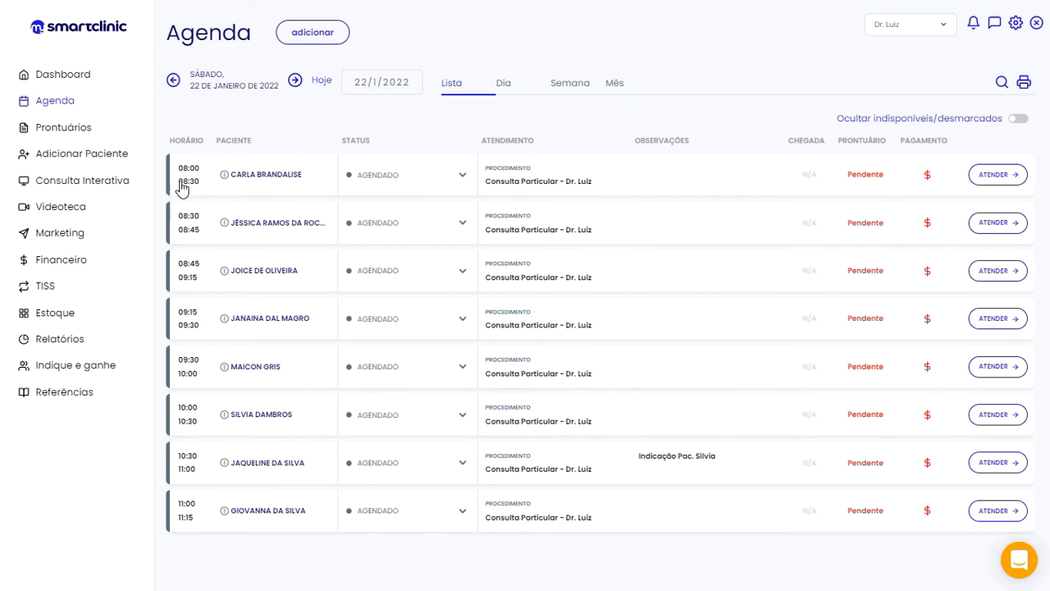
Open the 08:00–08:30 Consulta Particular - Dr. Luiz appointment's Agendamento form
{"action": "left_click", "coordinate": [187, 178]}
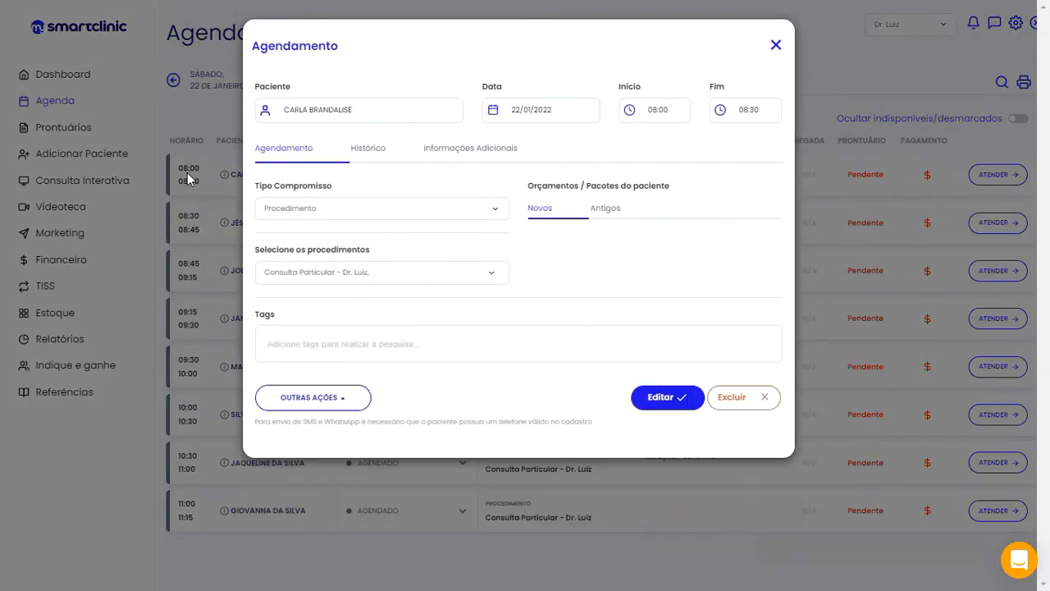
{"action": "left_click", "coordinate": [776, 46]}
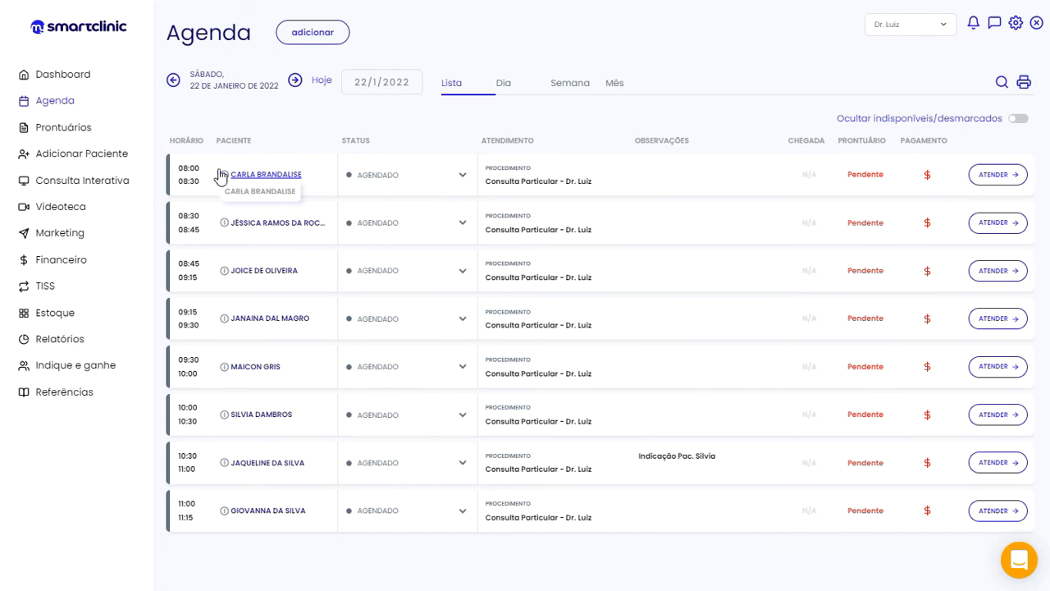
{"action": "left_click", "coordinate": [189, 172]}
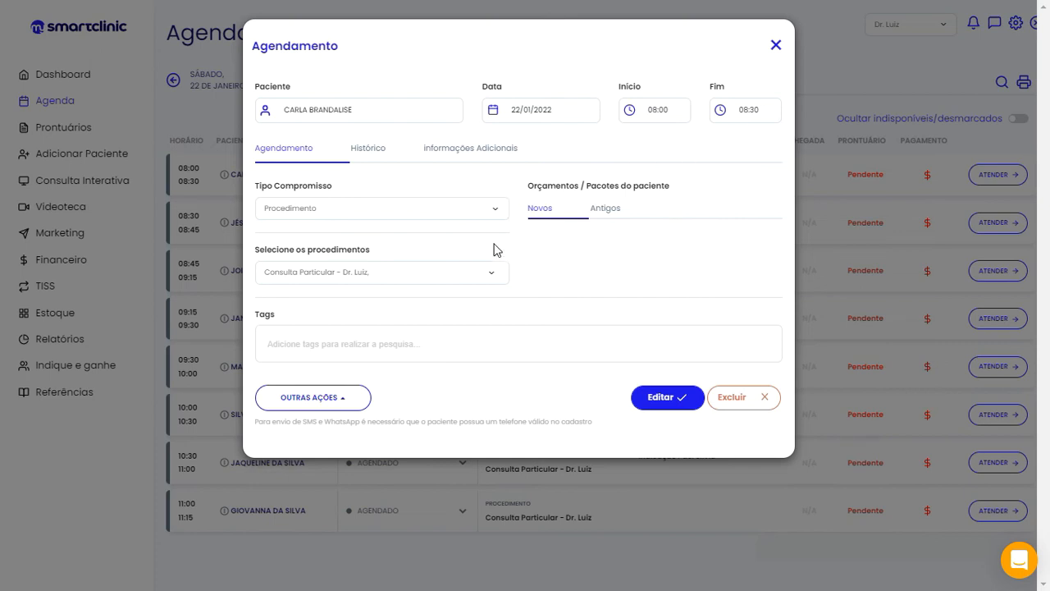
{"action": "left_click", "coordinate": [494, 276]}
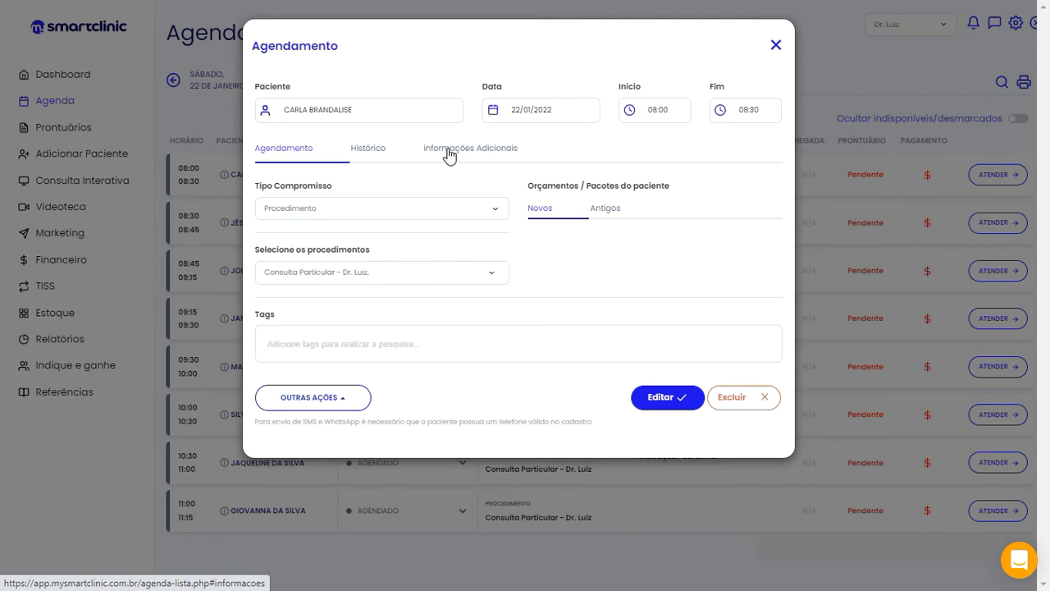
Send the 08:00 appointment's 'Confirmar da consulta (WhatsApp)' message and approve it
{"action": "left_click", "coordinate": [346, 402]}
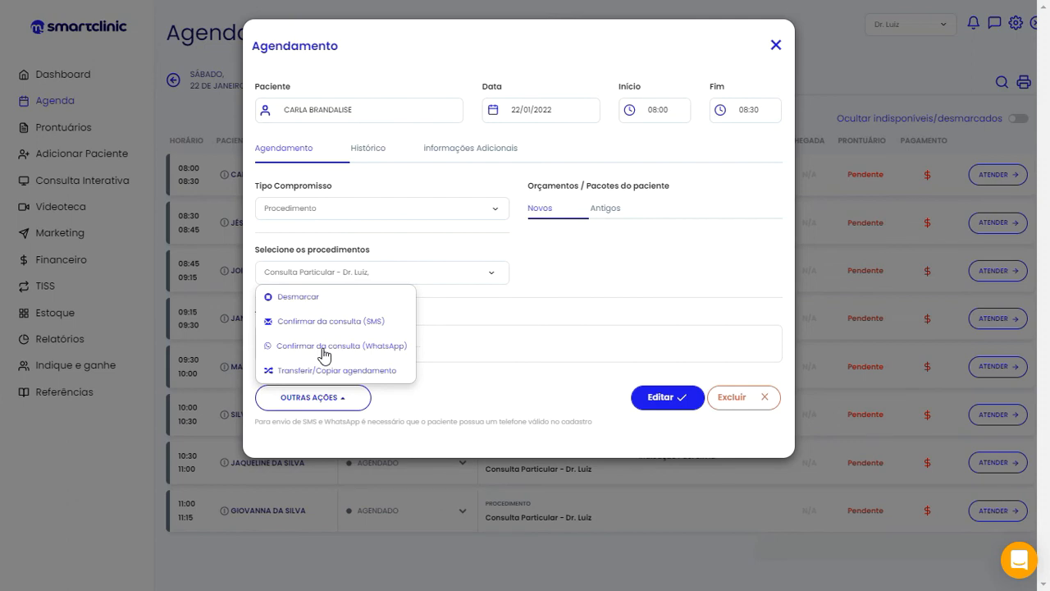
{"action": "left_click", "coordinate": [338, 352]}
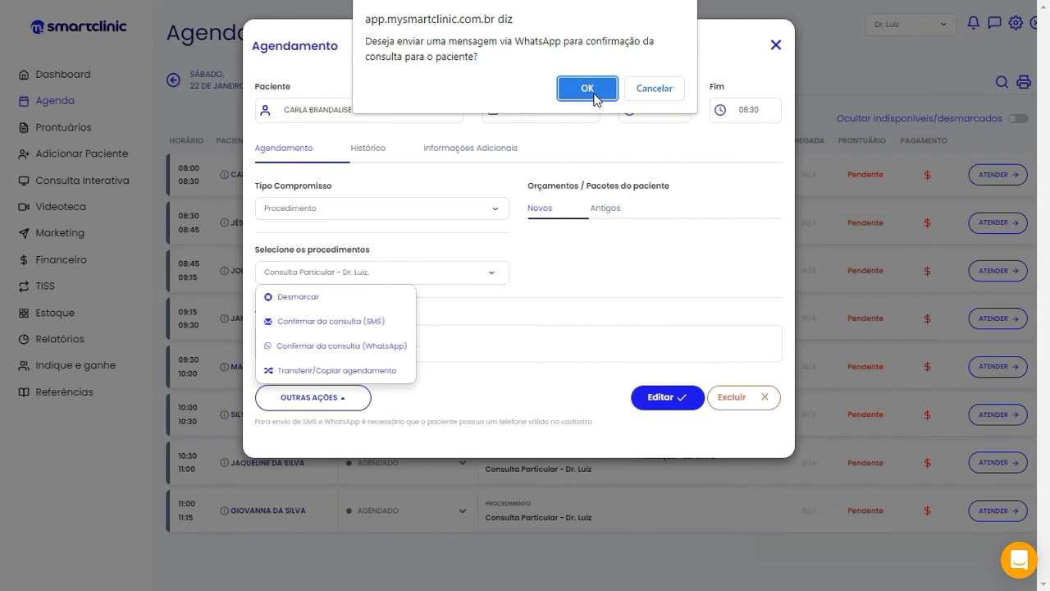
{"action": "left_click", "coordinate": [594, 95]}
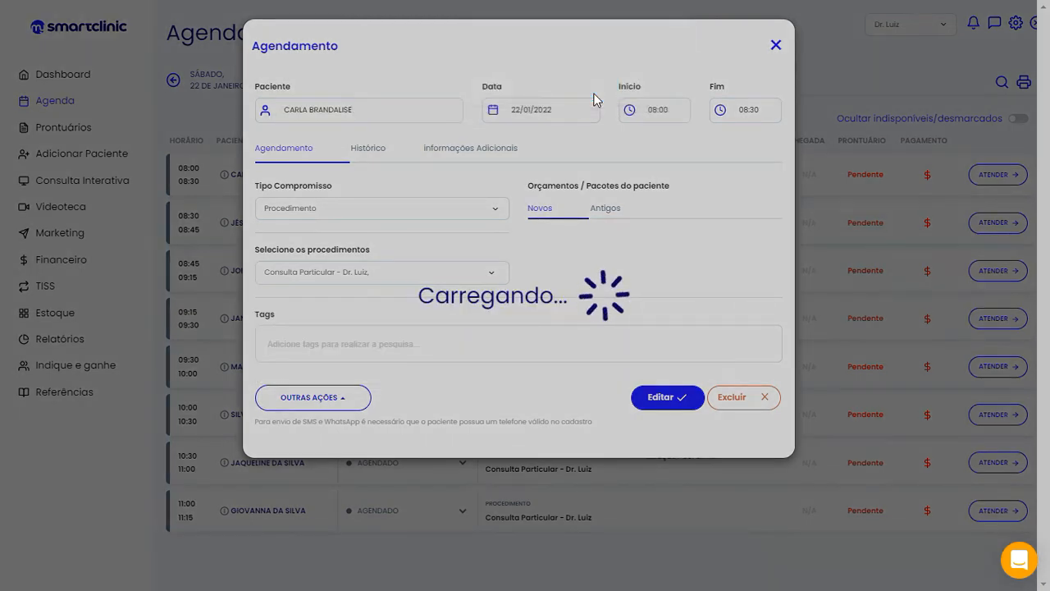
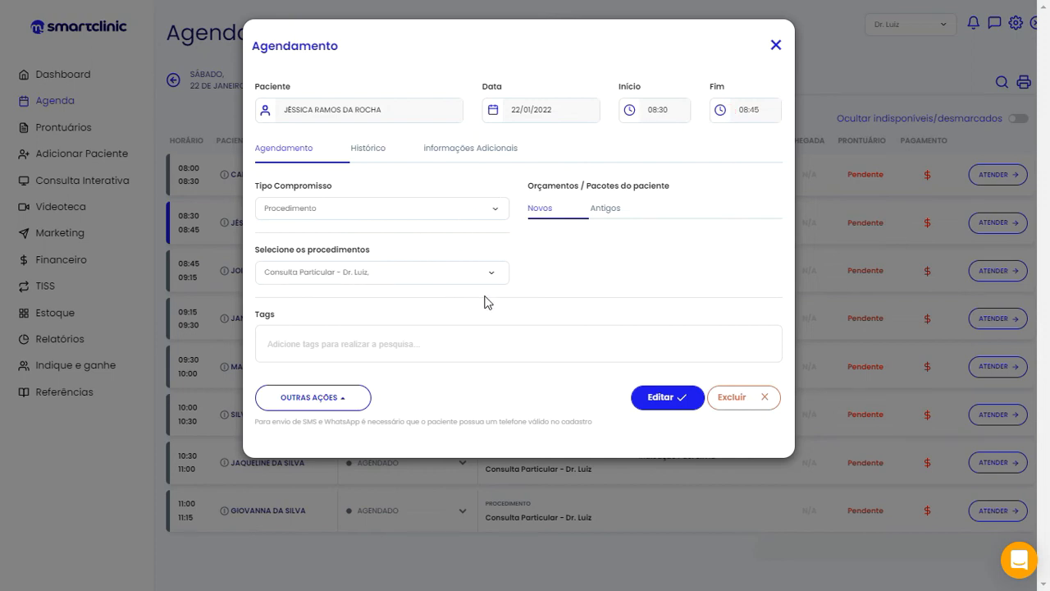
Close the 08:30 appointment's Agendamento form to return to the 22/01/2022 agenda list
{"action": "left_click", "coordinate": [776, 47]}
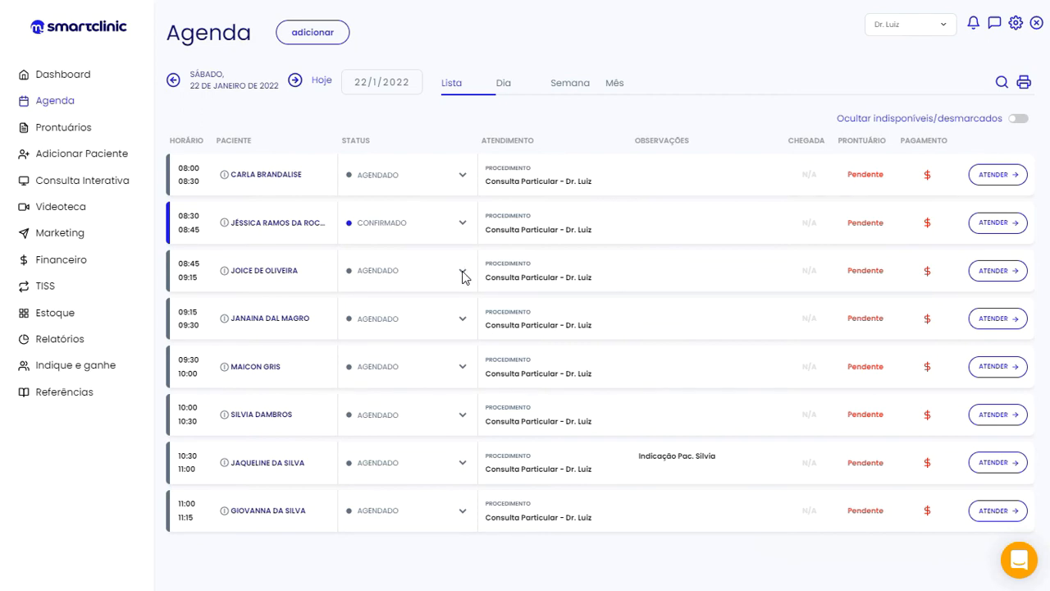
Set the 08:45 appointment to PACIENTE NO LOCAL and dismiss the open-payments notice
{"action": "left_click", "coordinate": [463, 273]}
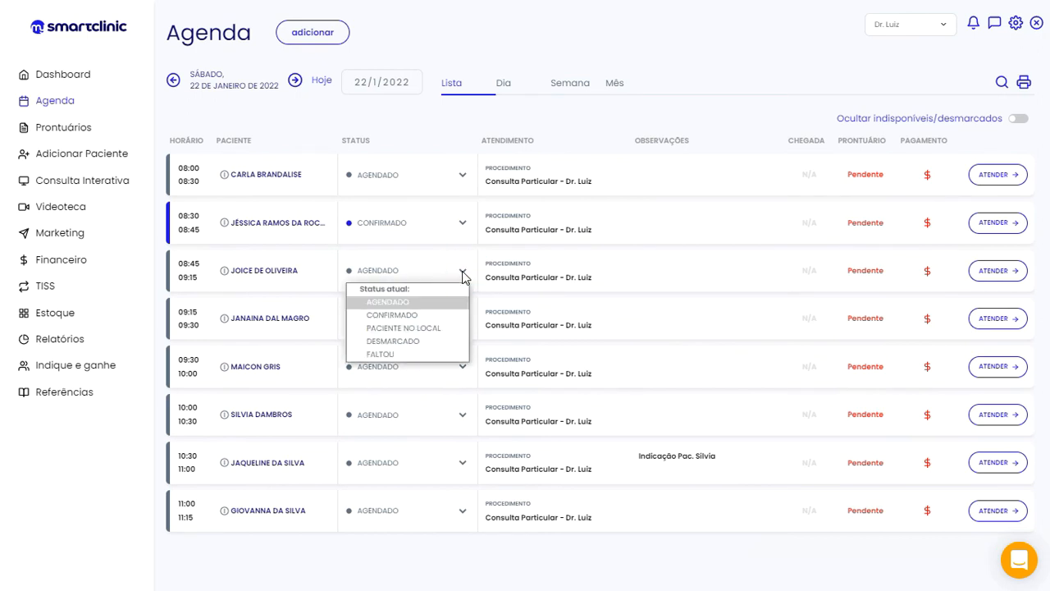
{"action": "left_click", "coordinate": [440, 328]}
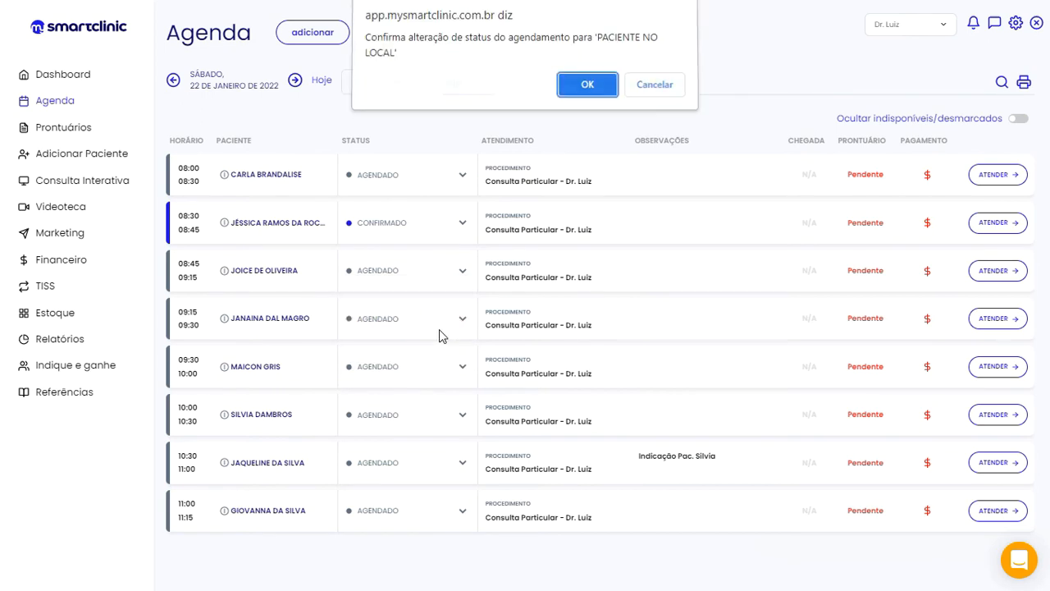
{"action": "left_click", "coordinate": [589, 88]}
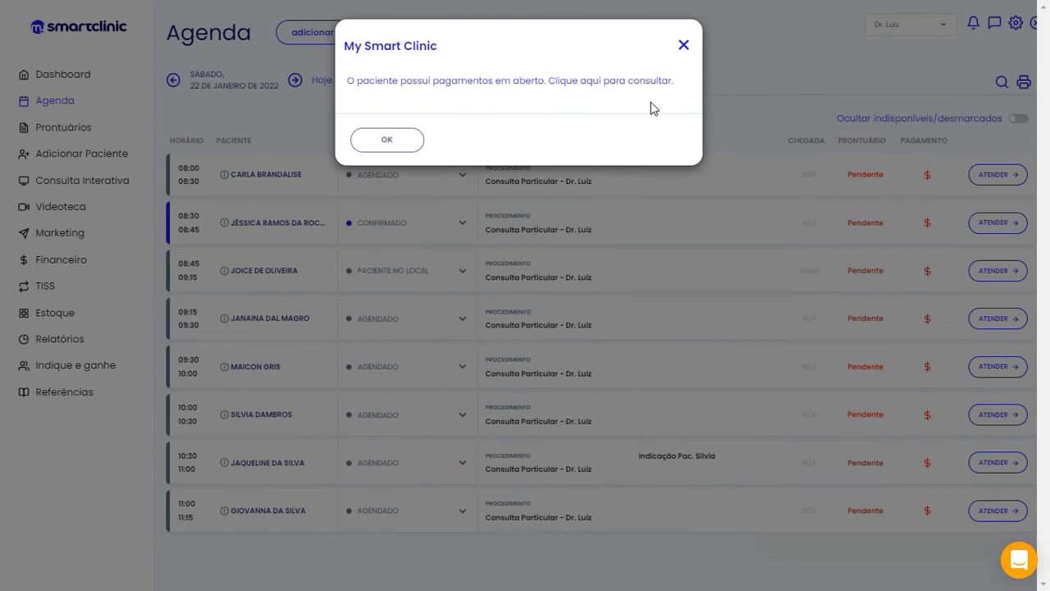
{"action": "left_click", "coordinate": [684, 47]}
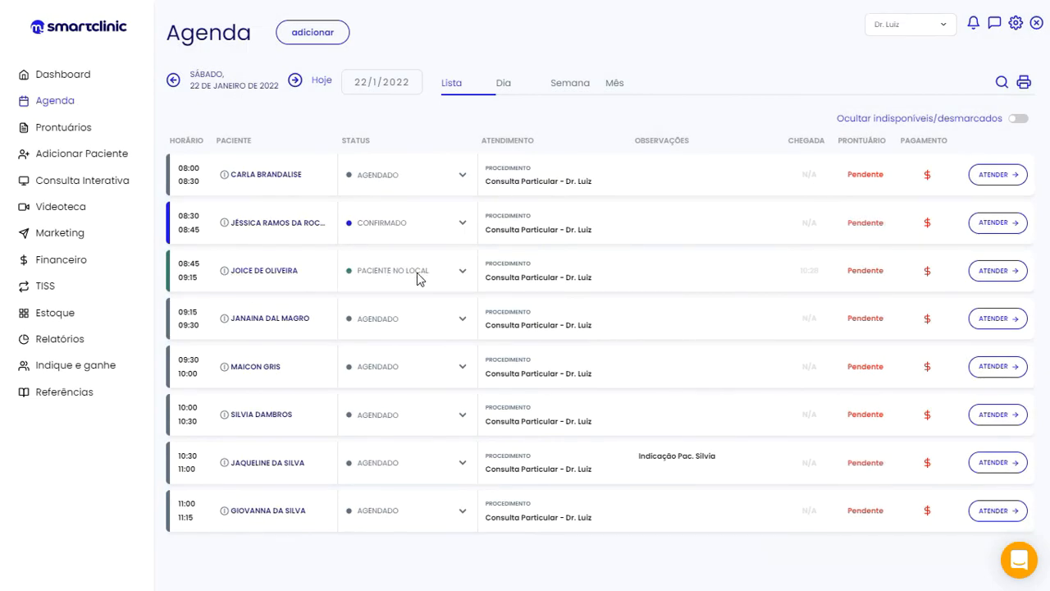
{"action": "left_click", "coordinate": [464, 273]}
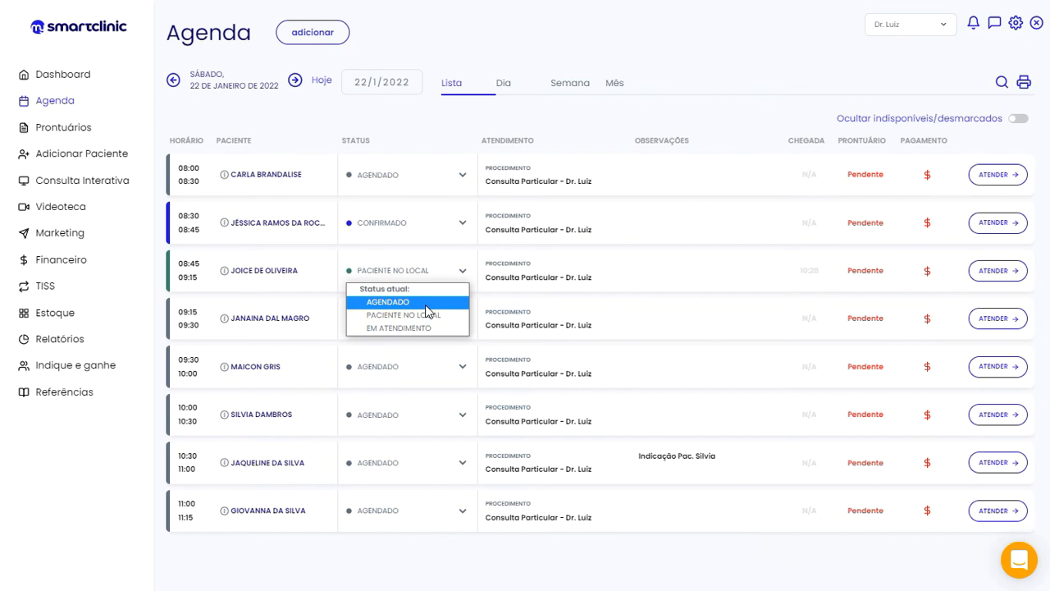
Revert the 08:45 appointment's status to AGENDADO
{"action": "left_click", "coordinate": [425, 306]}
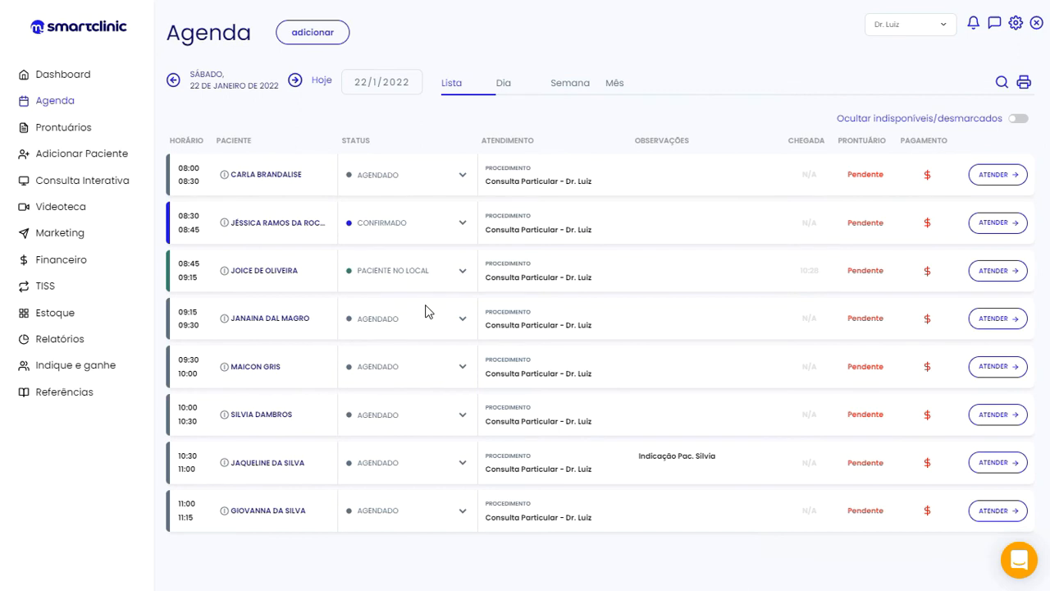
{"action": "left_click", "coordinate": [463, 277]}
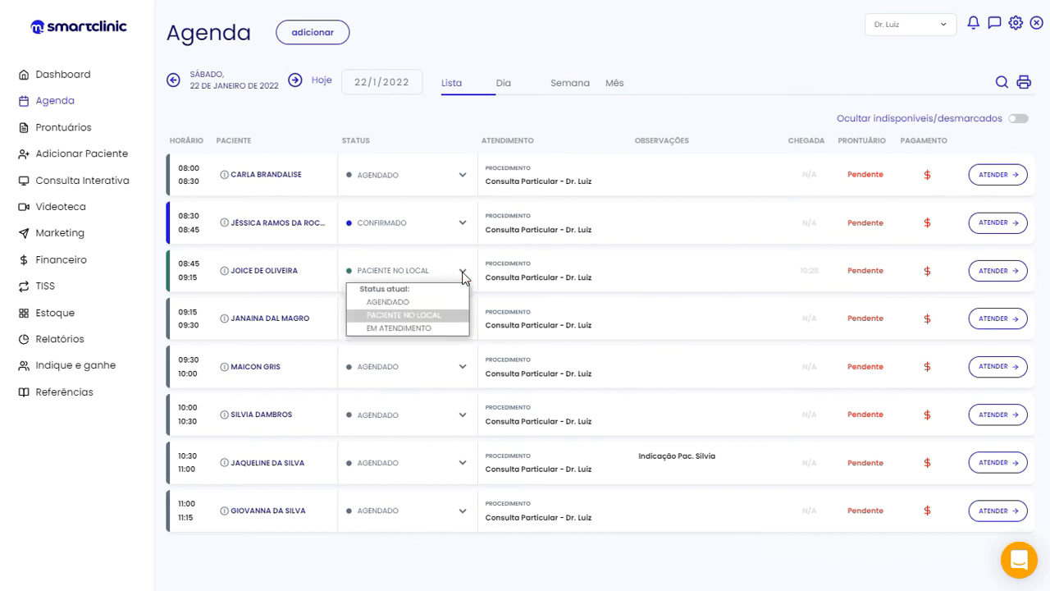
{"action": "left_click", "coordinate": [408, 300]}
{"action": "left_click", "coordinate": [586, 89]}
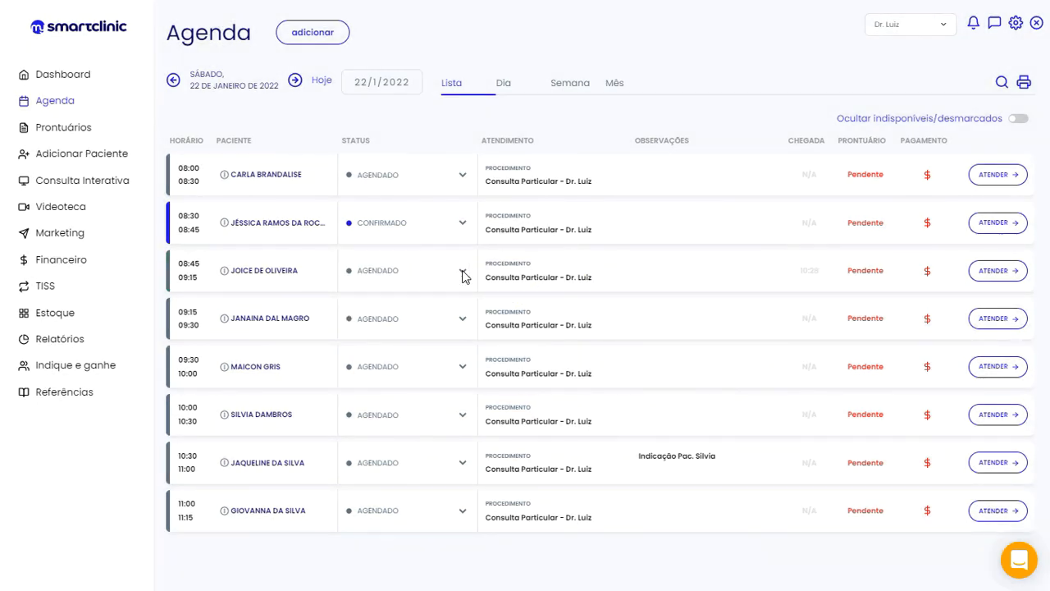
Change the 08:45 appointment's status to DESMARCADO, greying out its row
{"action": "left_click", "coordinate": [463, 276]}
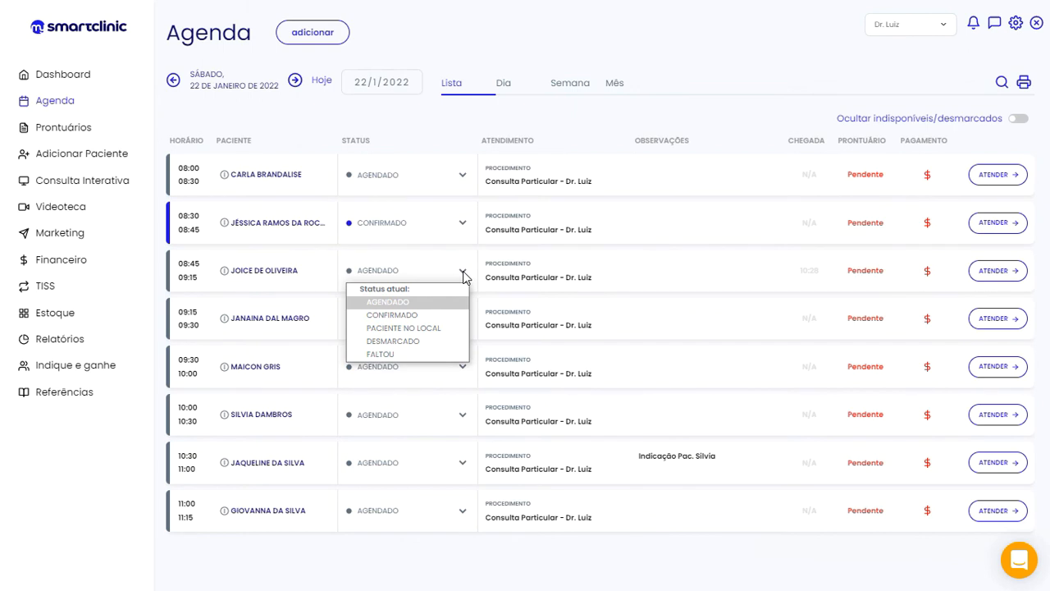
{"action": "left_click", "coordinate": [452, 313]}
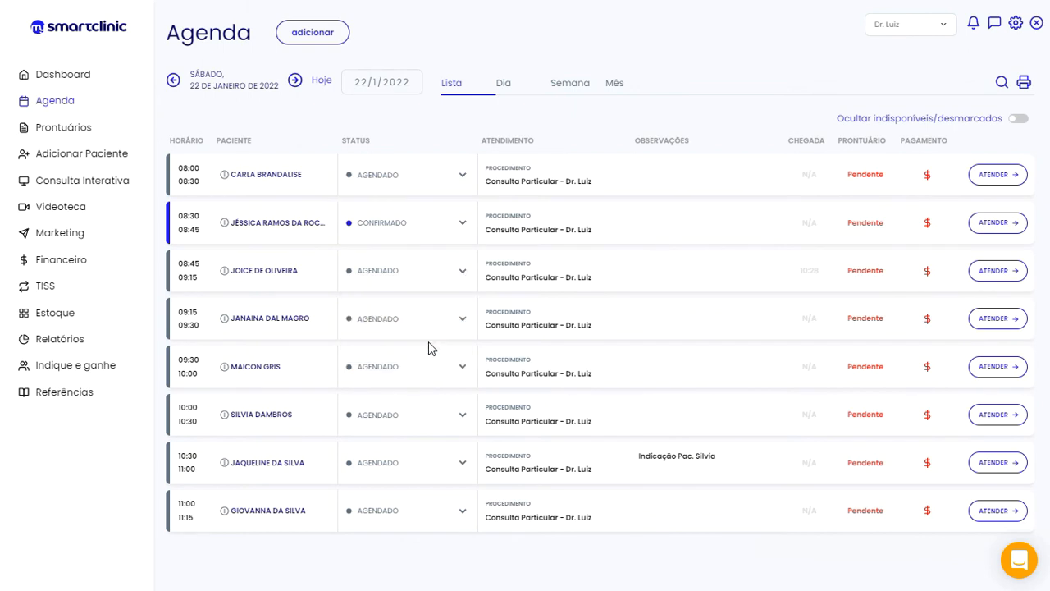
{"action": "left_click", "coordinate": [465, 279]}
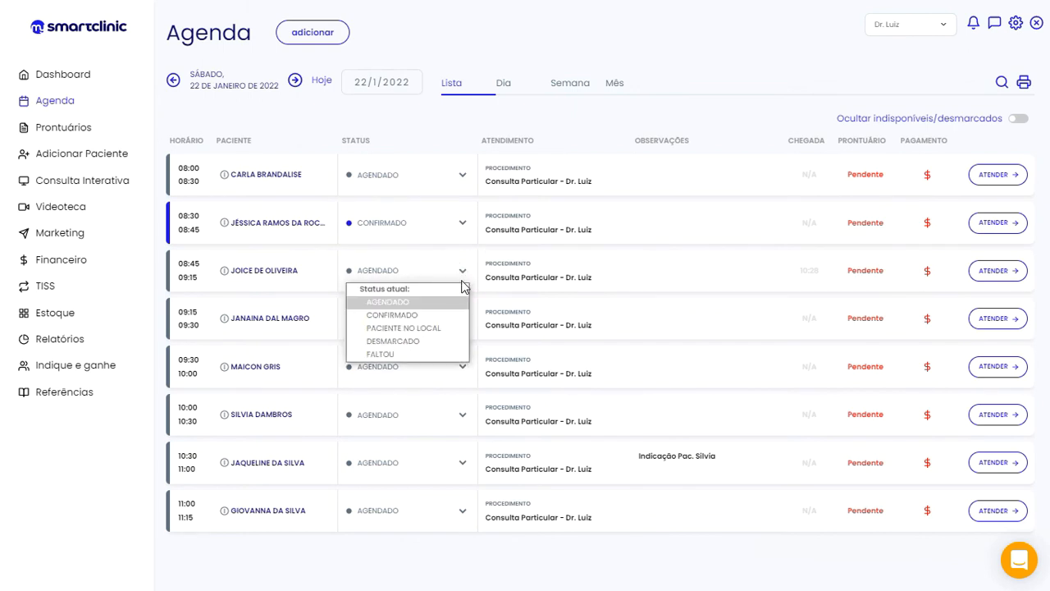
{"action": "left_click", "coordinate": [417, 343]}
{"action": "left_click", "coordinate": [586, 88]}
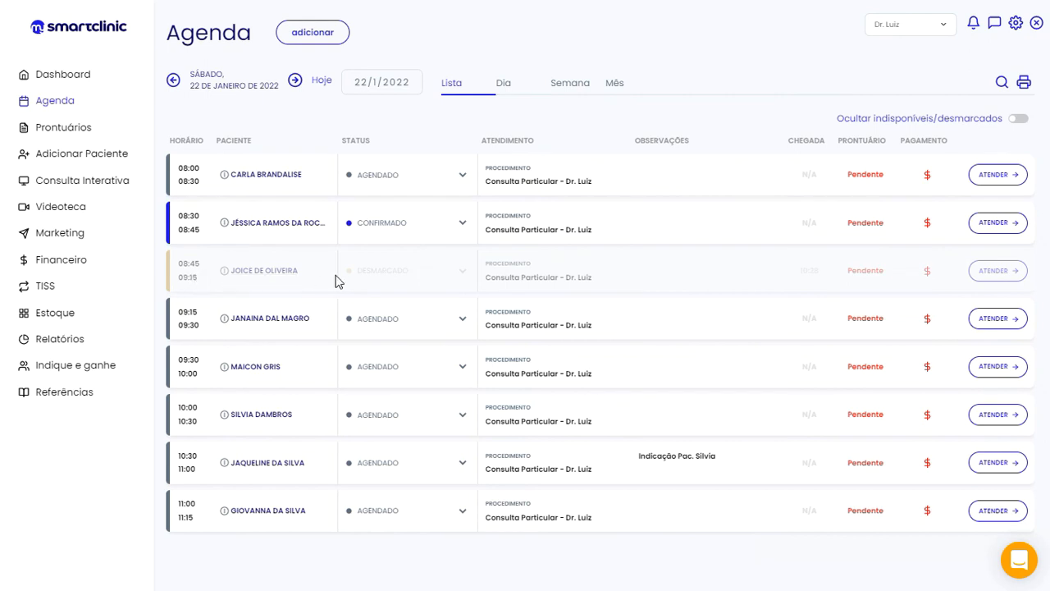
Advance the 09:15 appointment to PACIENTE NO LOCAL, then EM ATENDIMENTO
{"action": "left_click", "coordinate": [463, 320]}
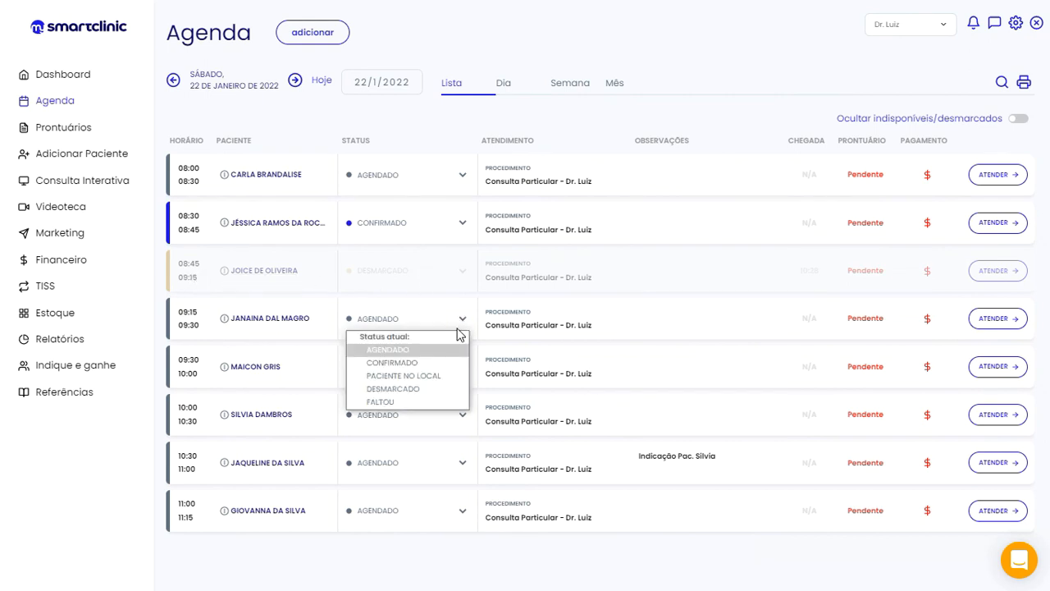
{"action": "left_click", "coordinate": [426, 375]}
{"action": "left_click", "coordinate": [586, 97]}
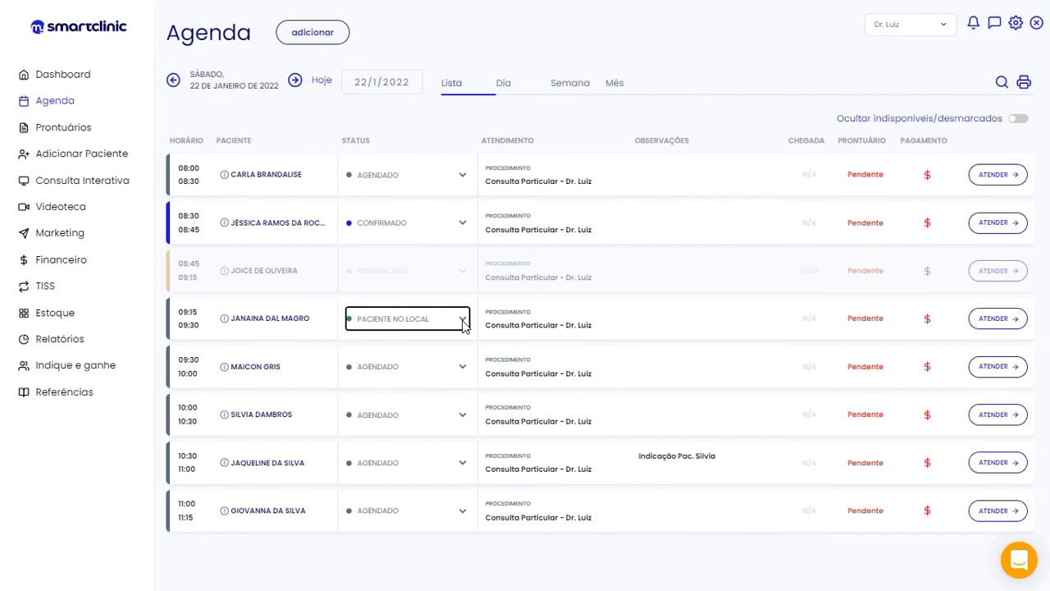
{"action": "left_click", "coordinate": [463, 321]}
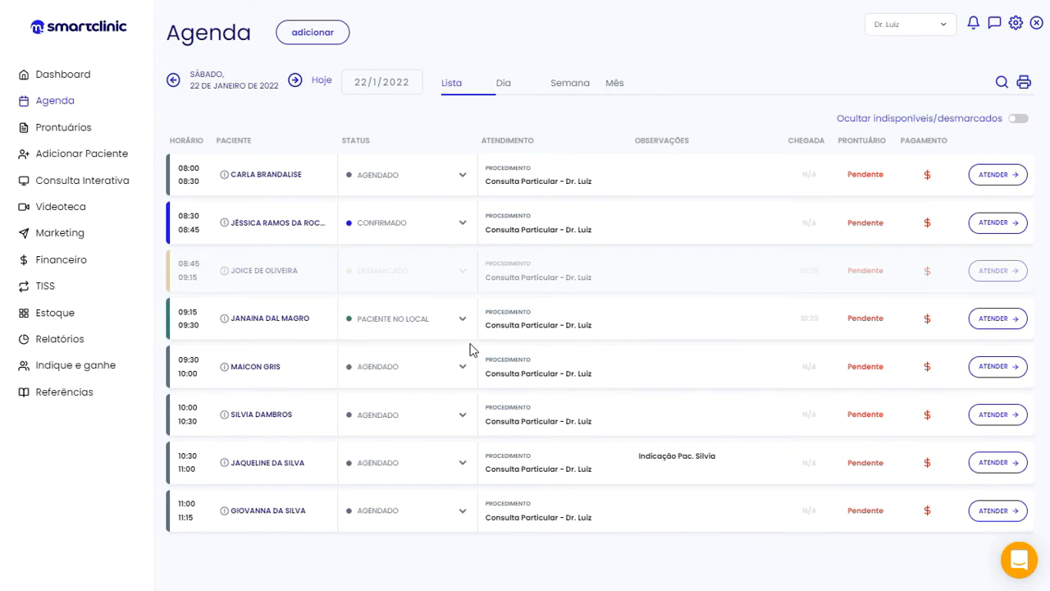
{"action": "left_click", "coordinate": [462, 320]}
{"action": "left_click", "coordinate": [440, 379]}
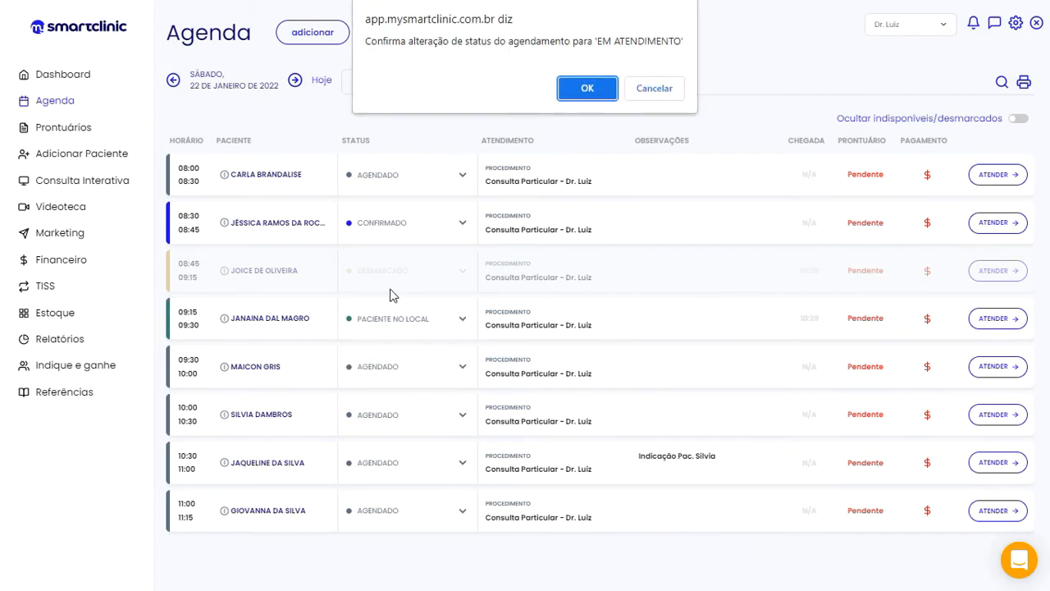
{"action": "left_click", "coordinate": [581, 89]}
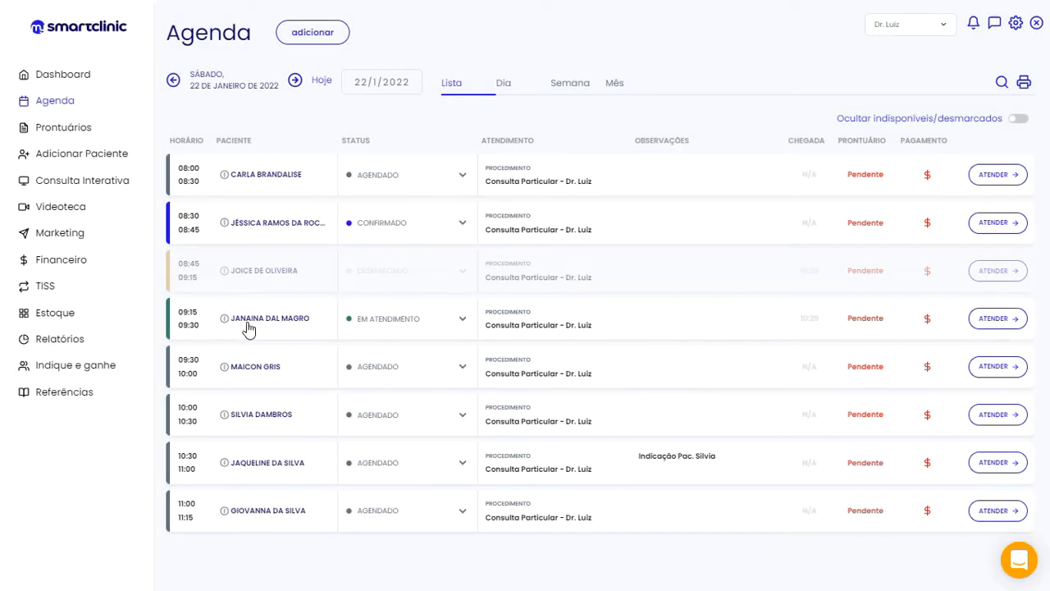
Review the 09:15 appointment's details and set its status to ATENDIDO
{"action": "left_click", "coordinate": [188, 319]}
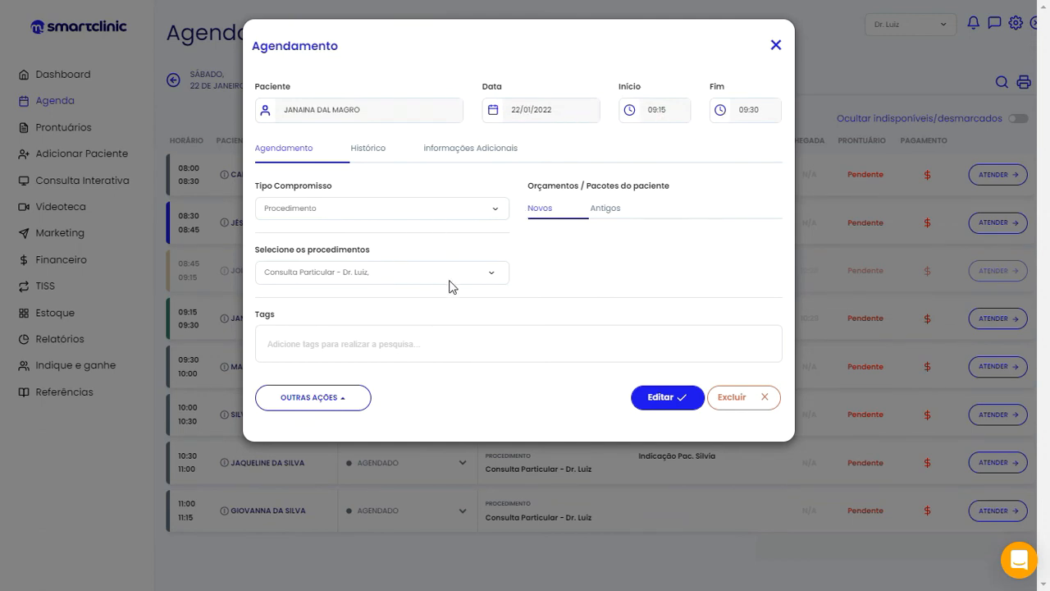
{"action": "left_click", "coordinate": [775, 46]}
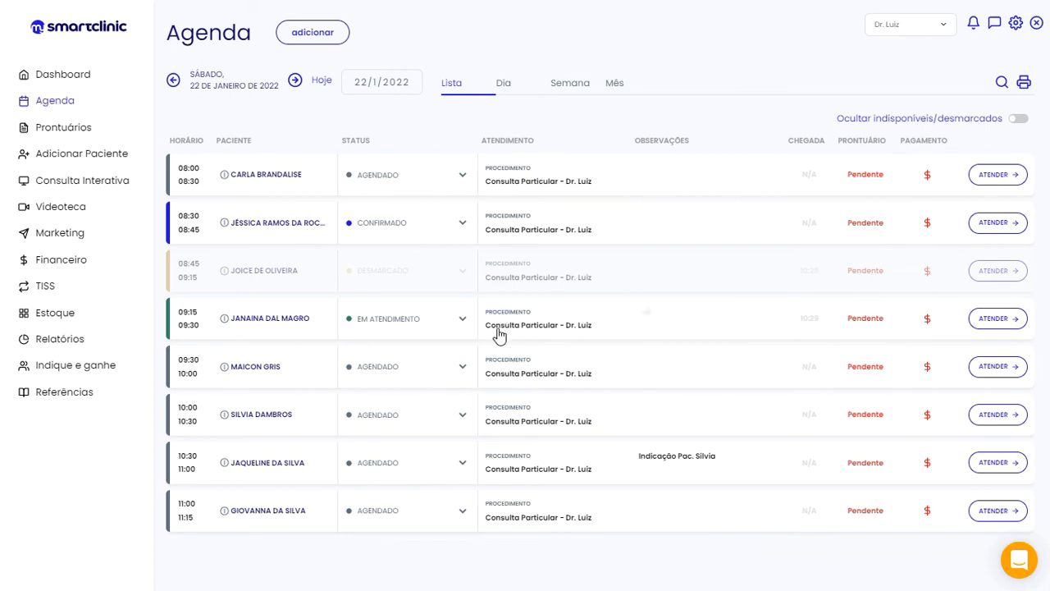
{"action": "left_click", "coordinate": [463, 319]}
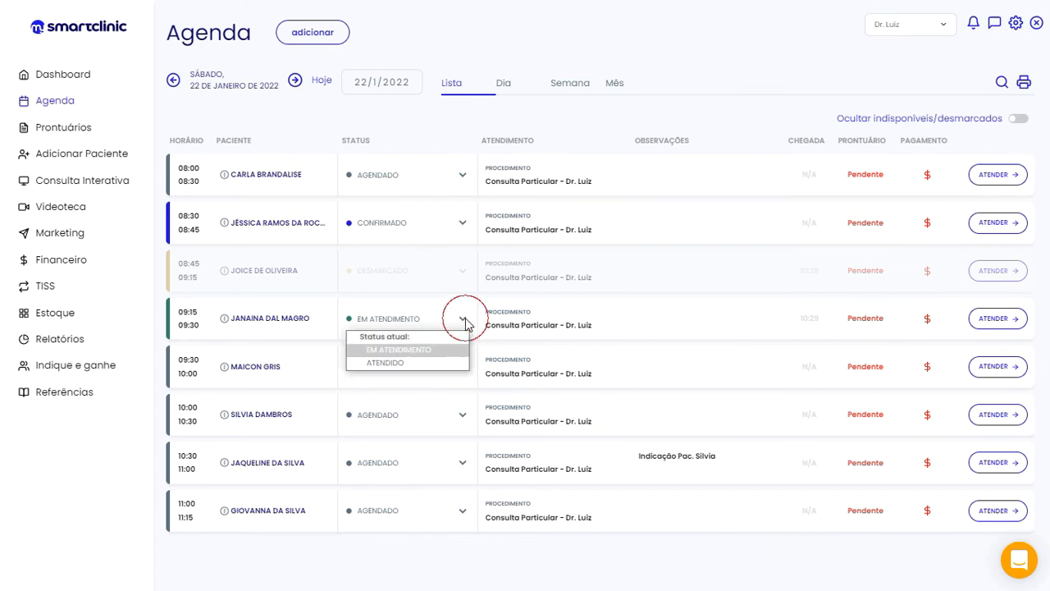
{"action": "left_click", "coordinate": [419, 367]}
{"action": "left_click", "coordinate": [588, 72]}
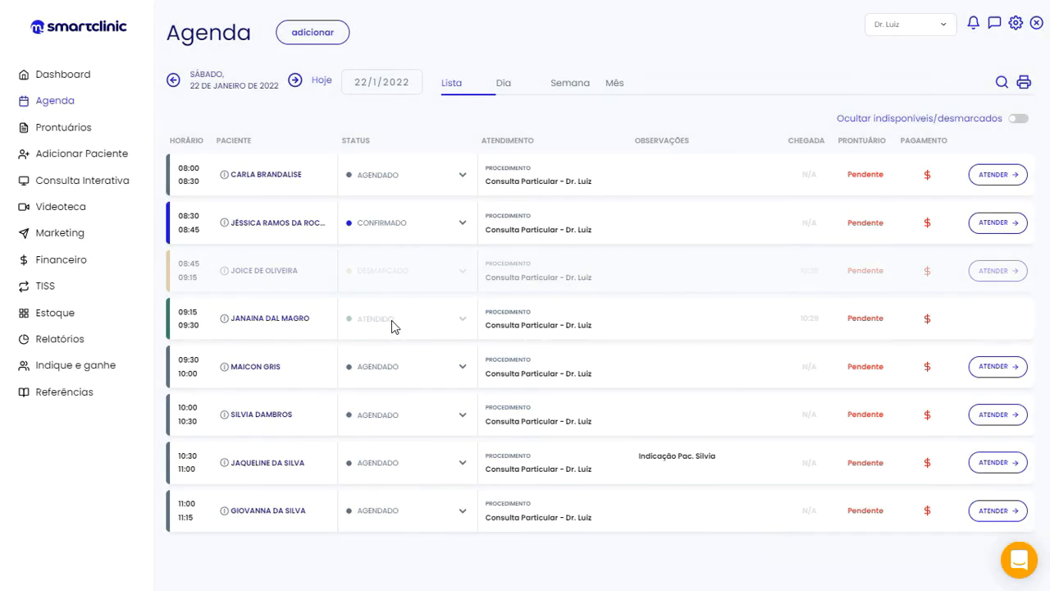
{"action": "left_click", "coordinate": [191, 322]}
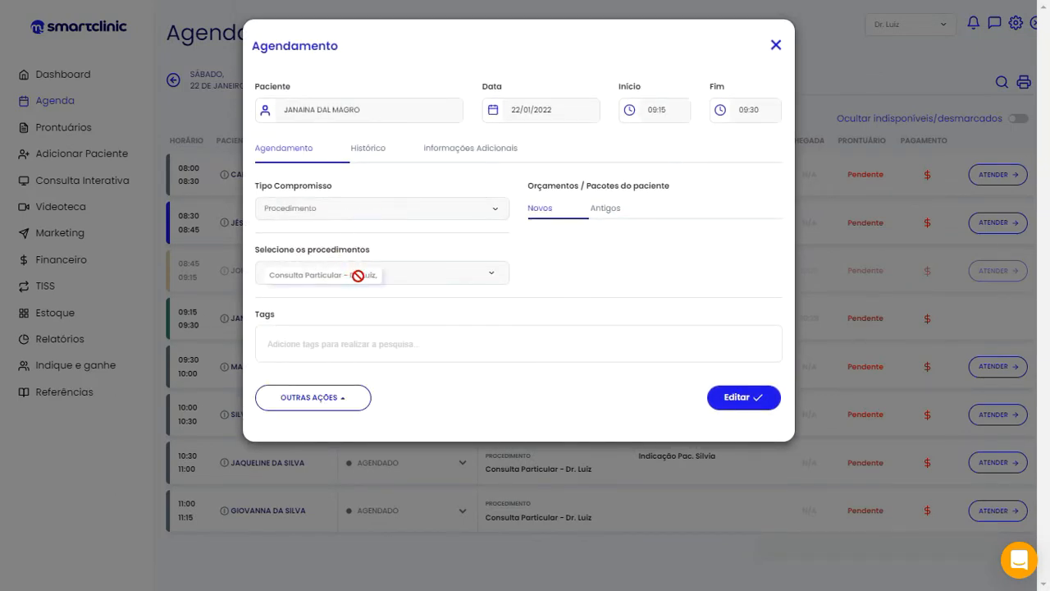
{"action": "left_click", "coordinate": [780, 49]}
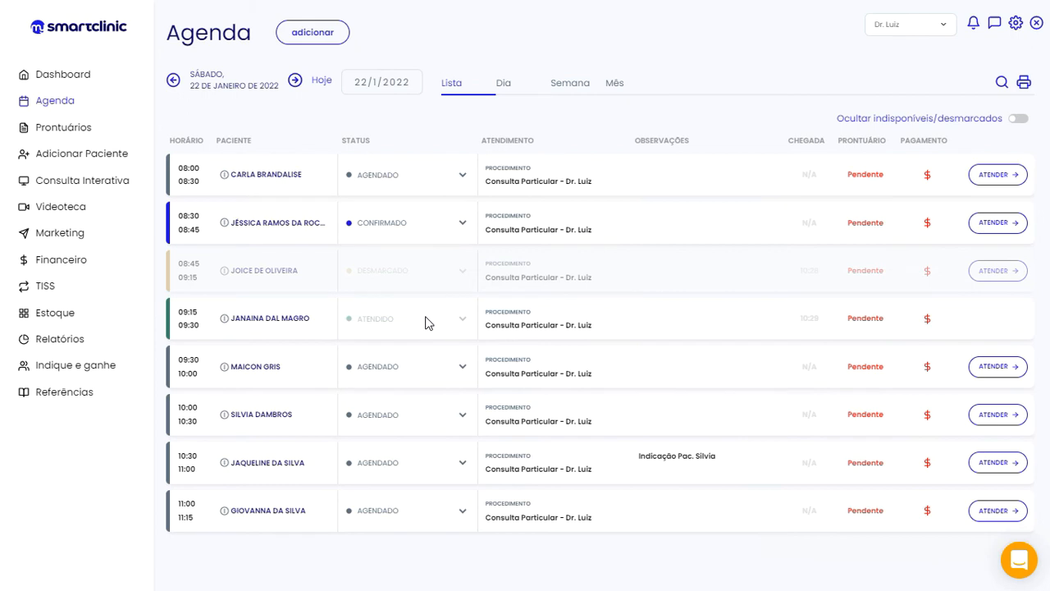
Set the 11:00 appointment to PACIENTE NO LOCAL, raising the 'Dados do paciente incompletos' warning
{"action": "mouse_move", "coordinate": [927, 324]}
{"action": "left_click", "coordinate": [463, 513]}
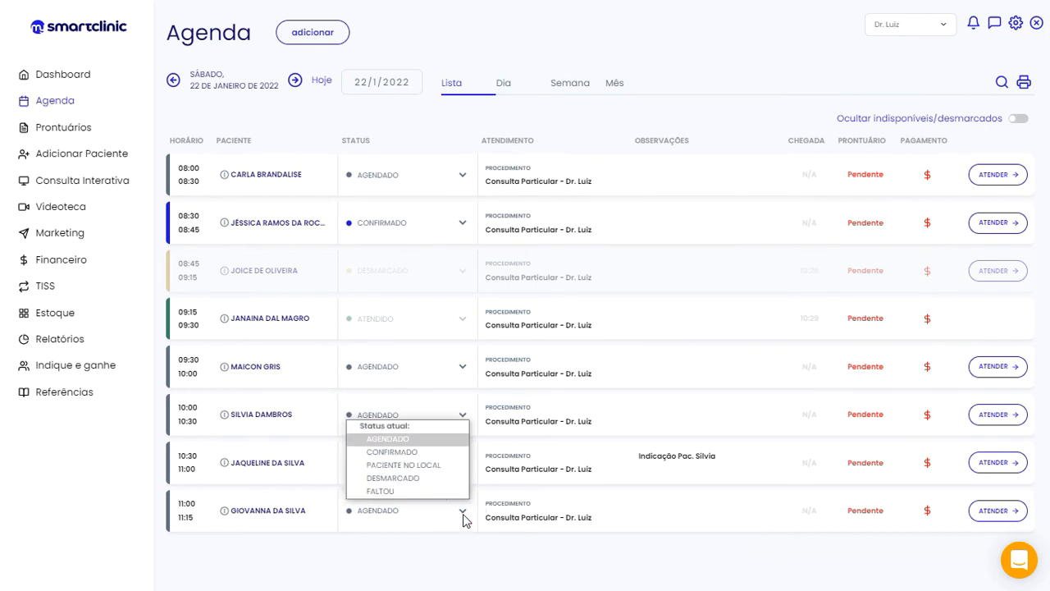
{"action": "left_click", "coordinate": [446, 464]}
{"action": "left_click", "coordinate": [567, 89]}
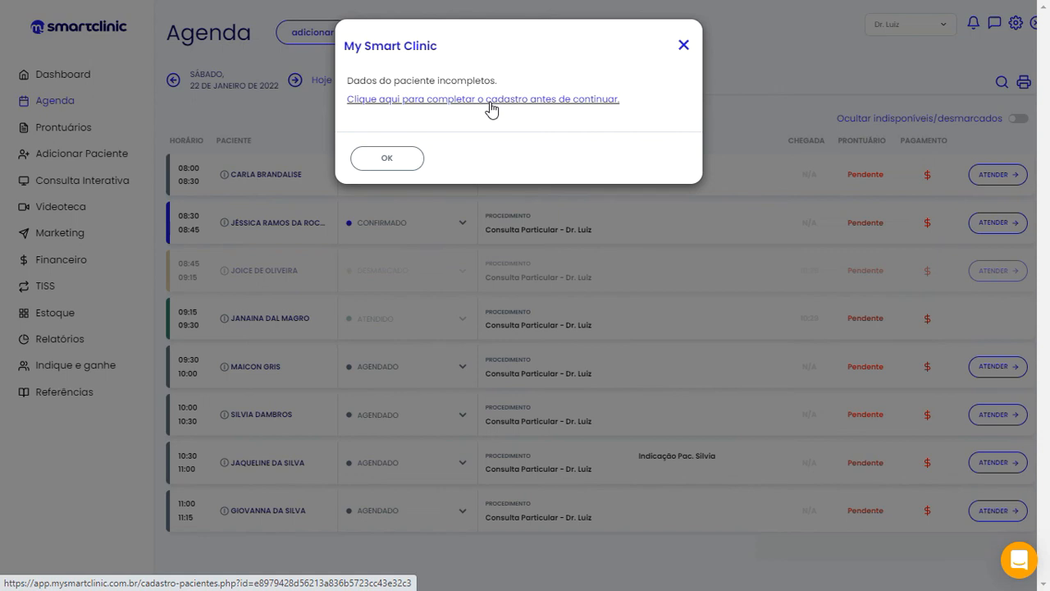
Open the 11:00 patient's Cadastro de Pacientes form, expand 'mais informações' and browse its sections
{"action": "left_click", "coordinate": [492, 109]}
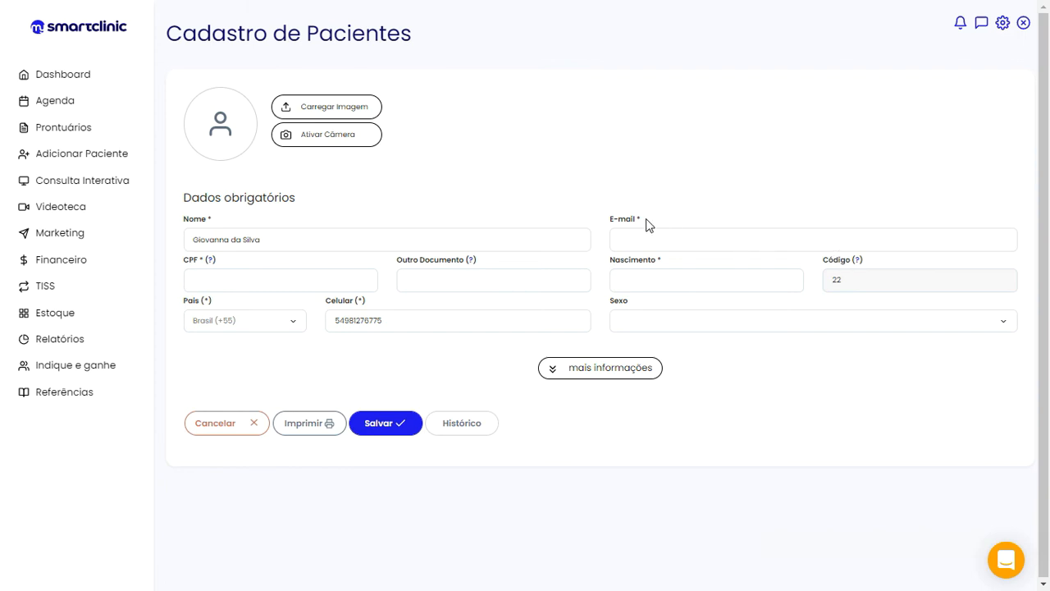
{"action": "left_click_drag", "start_coordinate": [641, 220], "coordinate": [634, 220]}
{"action": "left_click", "coordinate": [554, 374]}
{"action": "scroll", "coordinate": [554, 374], "scroll_direction": "down", "scroll_amount": 3}
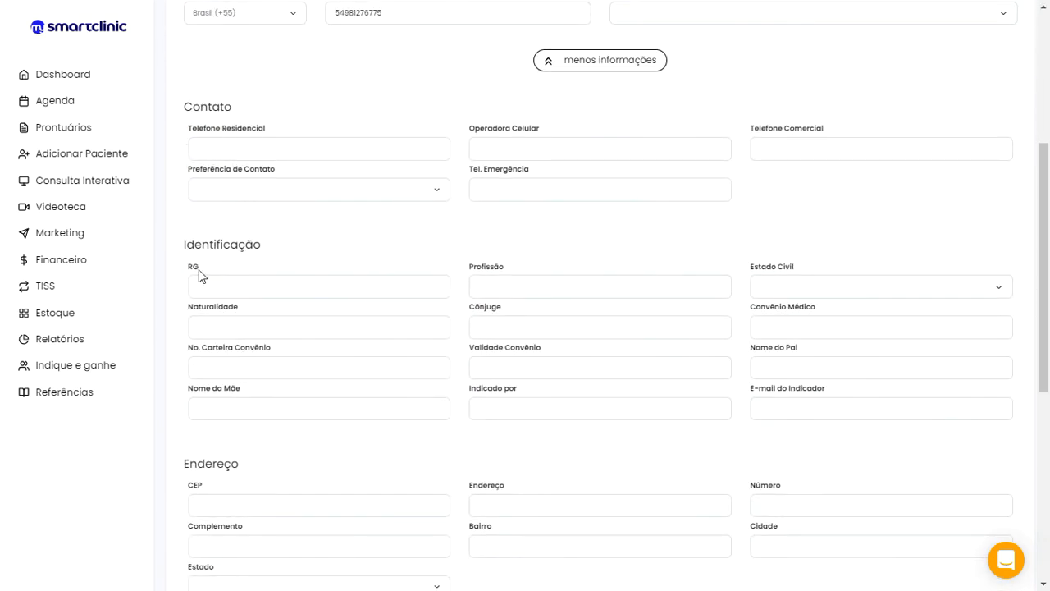
{"action": "scroll", "coordinate": [297, 380], "scroll_direction": "down", "scroll_amount": 1}
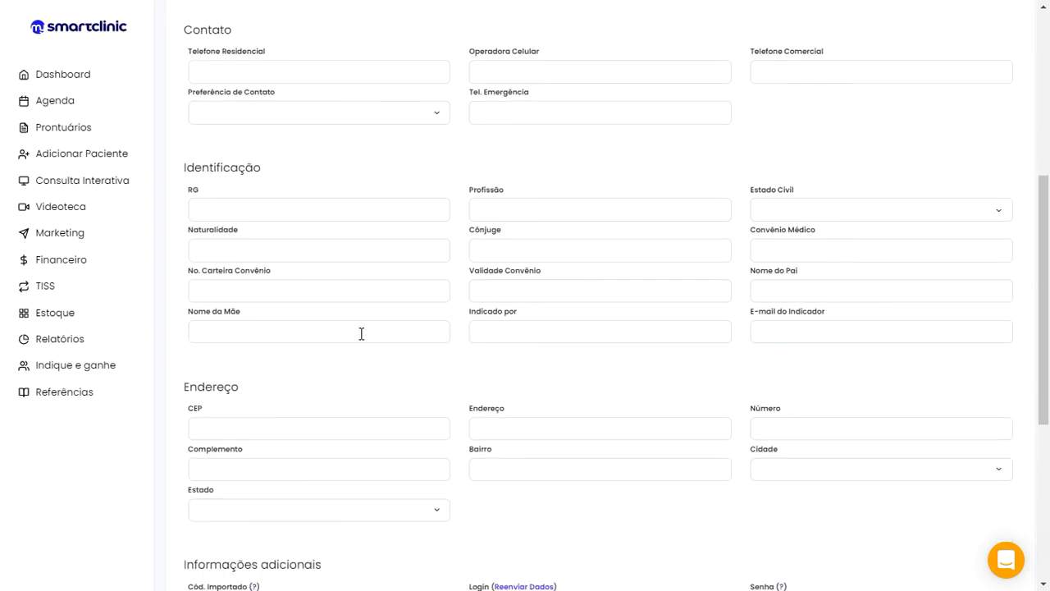
{"action": "scroll", "coordinate": [361, 333], "scroll_direction": "down", "scroll_amount": 2}
{"action": "scroll", "coordinate": [268, 366], "scroll_direction": "down", "scroll_amount": 3}
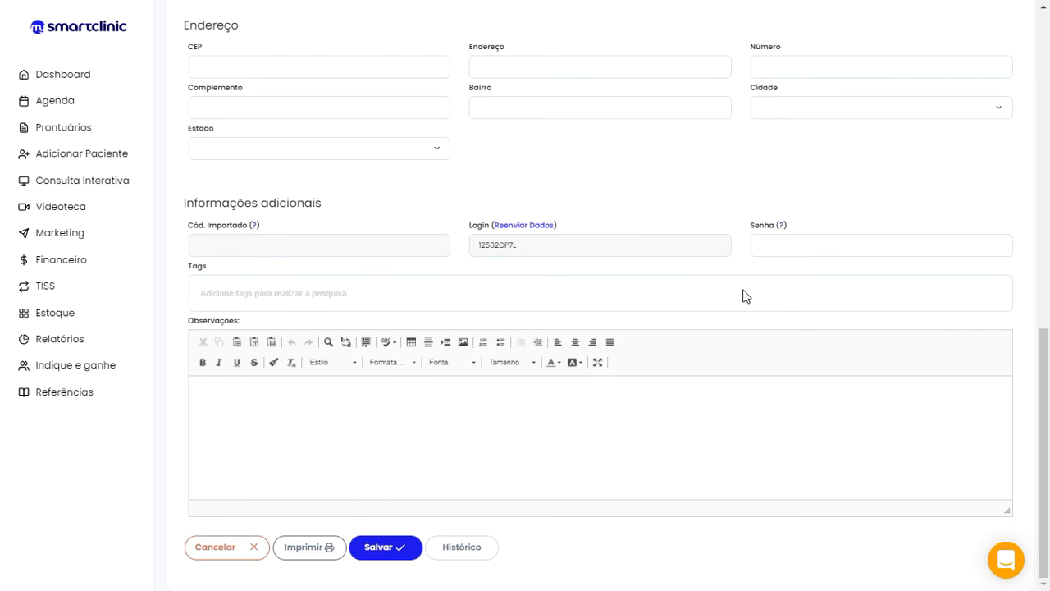
{"action": "left_click", "coordinate": [388, 551]}
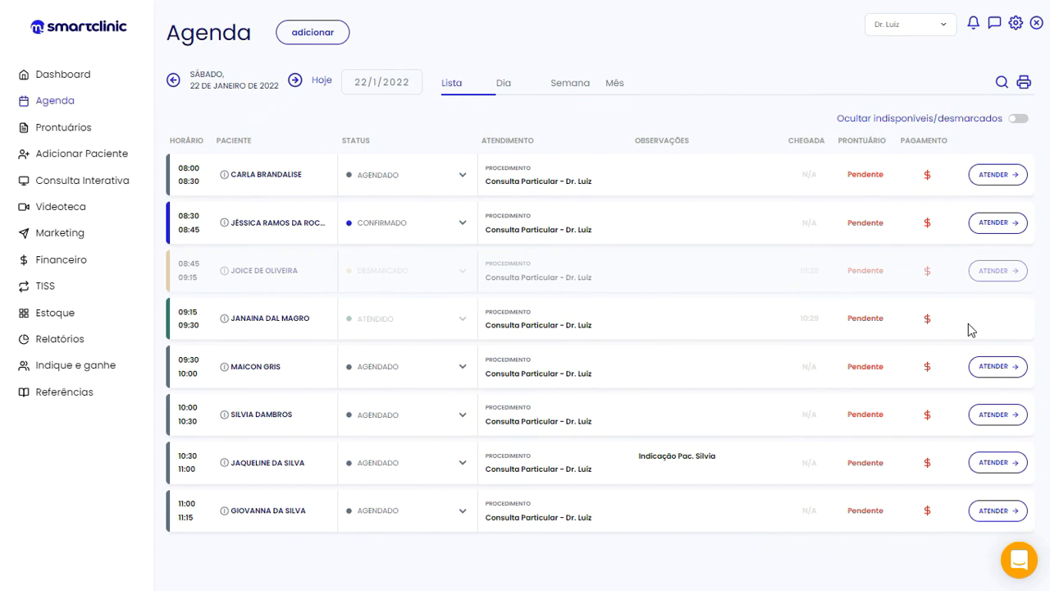
{"action": "mouse_move", "coordinate": [931, 326]}
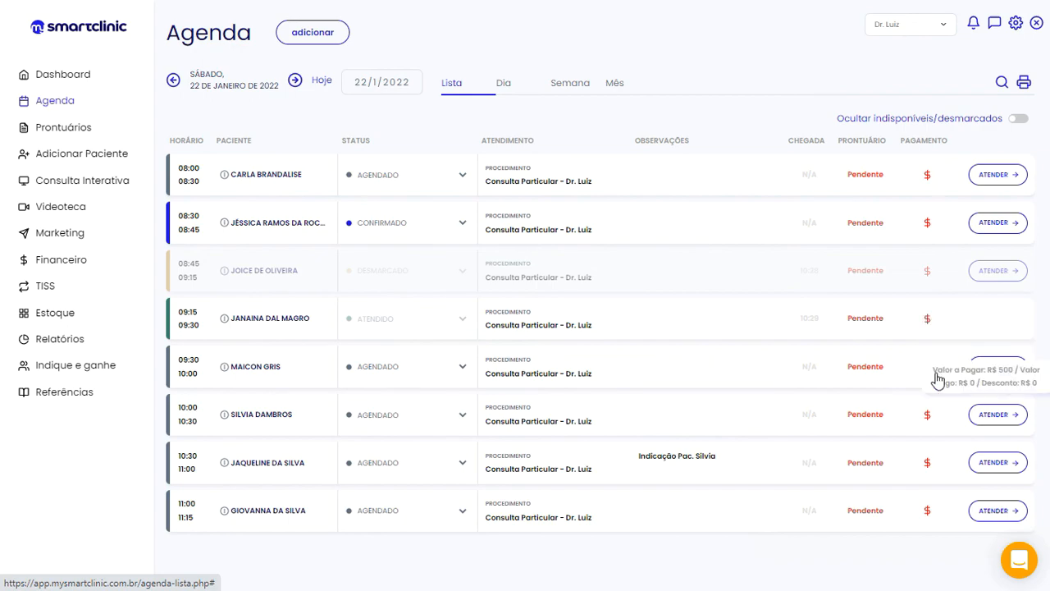
Register the 09:15 appointment's full R$ 500 DINHEIRO payment
{"action": "left_click", "coordinate": [930, 321]}
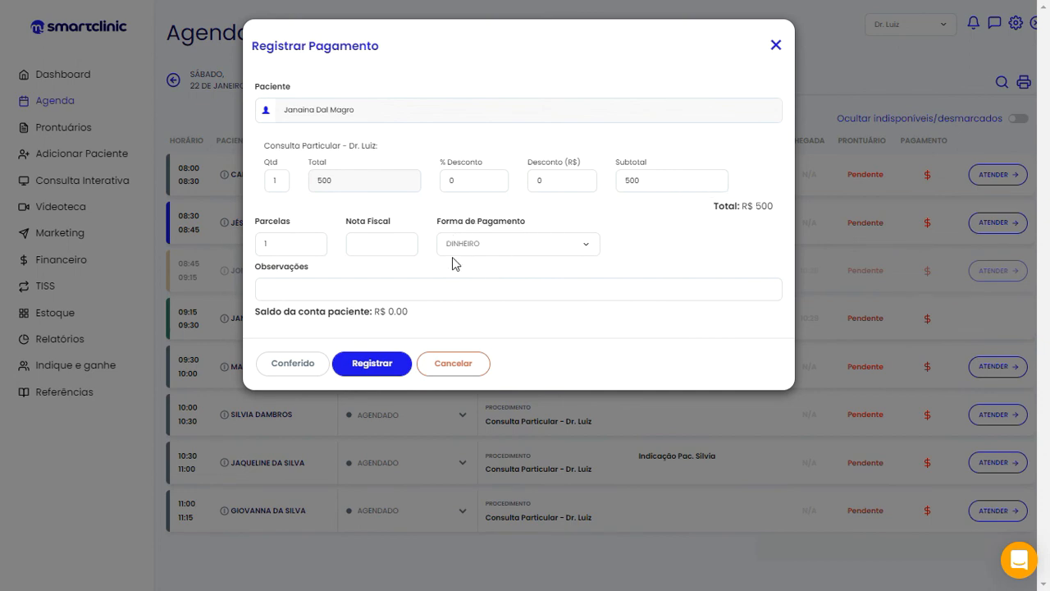
{"action": "left_click", "coordinate": [435, 289]}
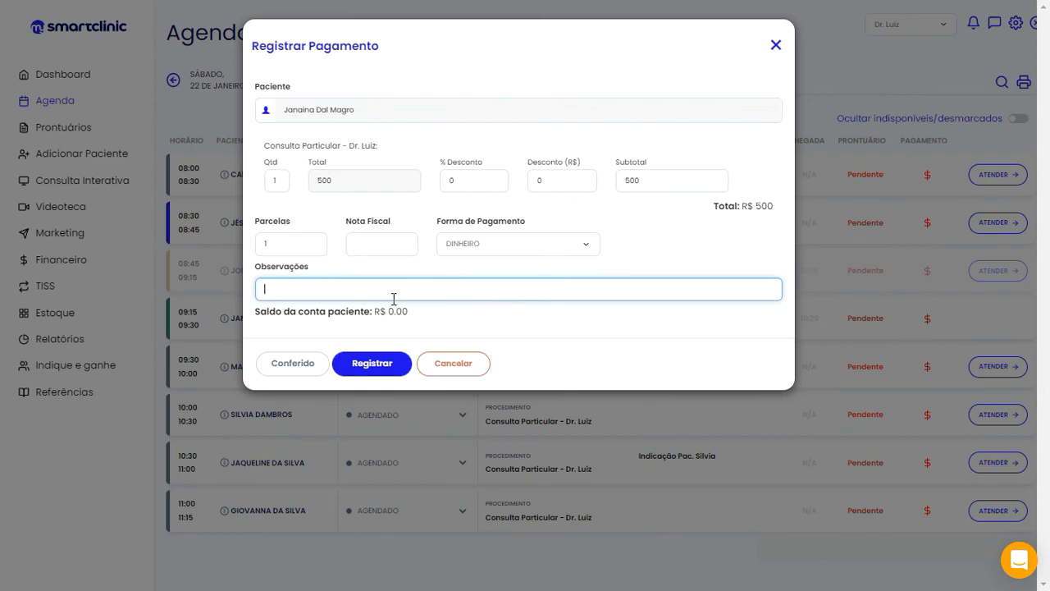
{"action": "left_click", "coordinate": [377, 369]}
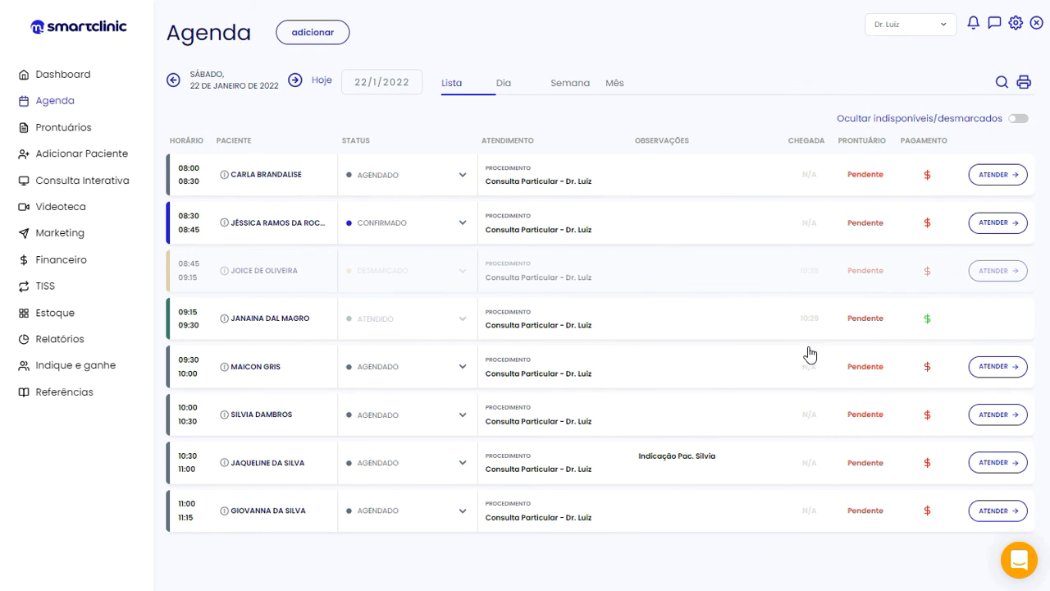
{"action": "mouse_move", "coordinate": [928, 374]}
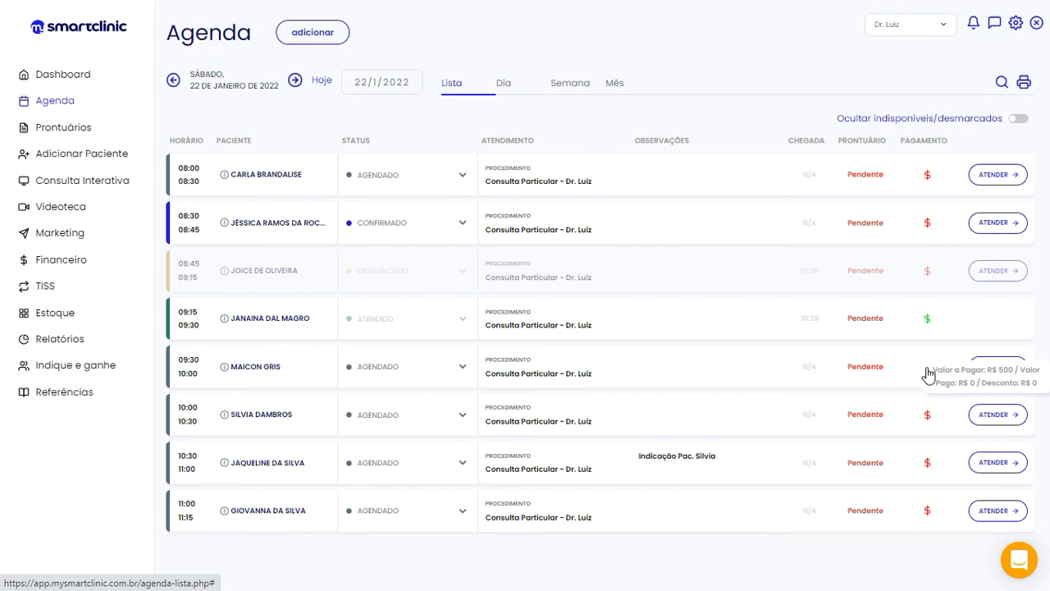
Register the 09:30 appointment's payment with a R$ 50 discount, totalling R$ 450
{"action": "left_click", "coordinate": [928, 374]}
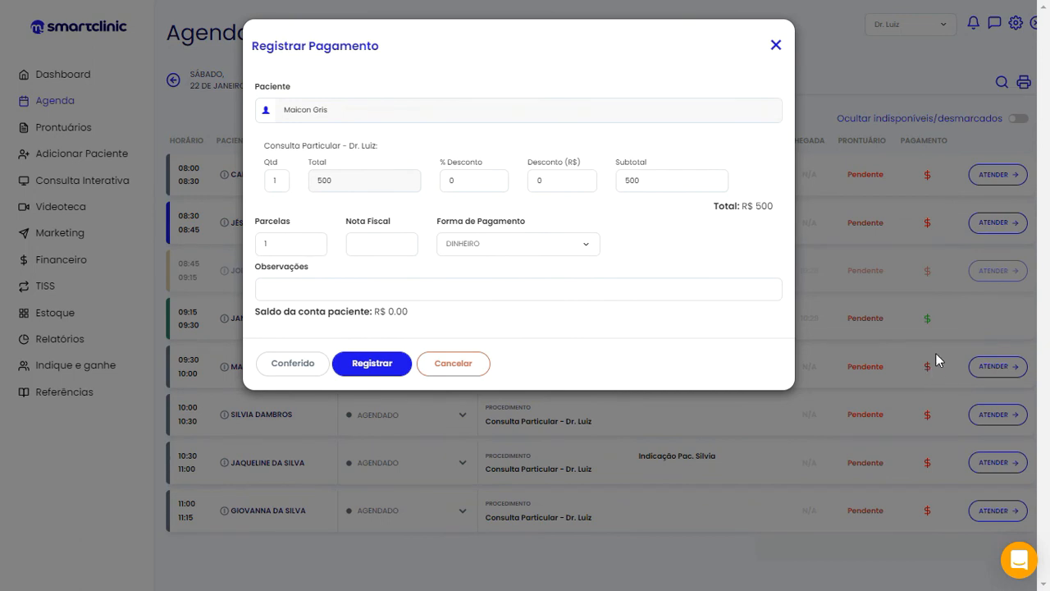
{"action": "left_click", "coordinate": [561, 181]}
{"action": "type", "text": "50"}
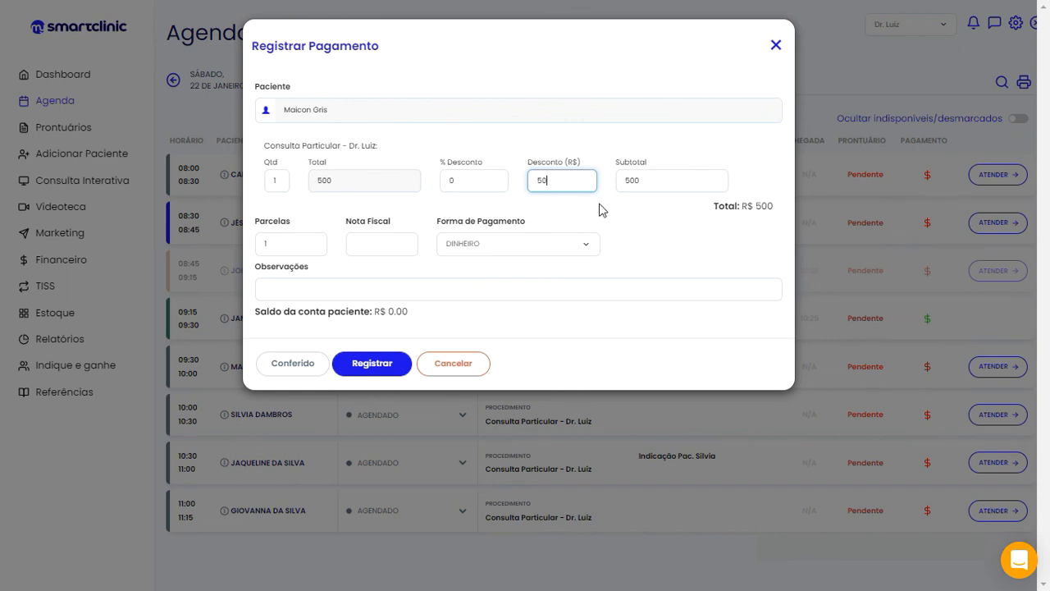
{"action": "left_click", "coordinate": [671, 182]}
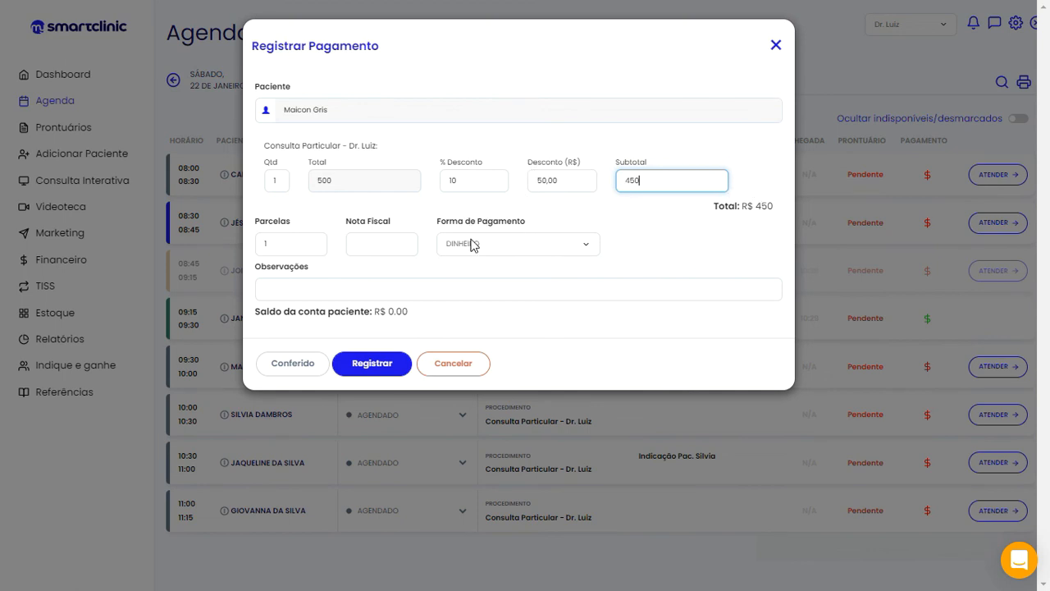
{"action": "left_click", "coordinate": [382, 369]}
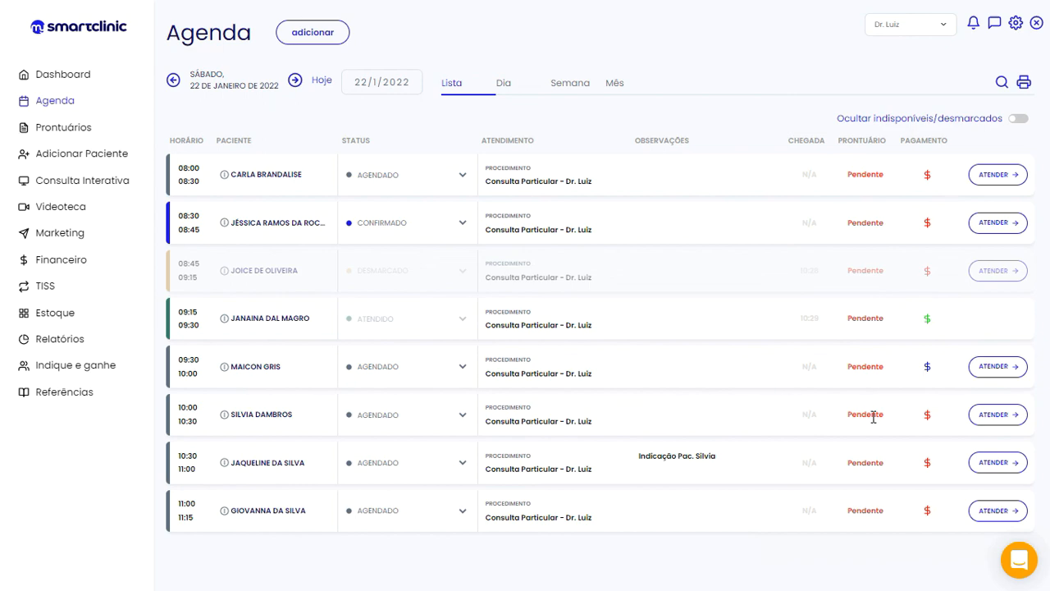
Register a R$ 300 cash payment toward the 10:00 appointment's R$ 500 fee
{"action": "left_click", "coordinate": [928, 416]}
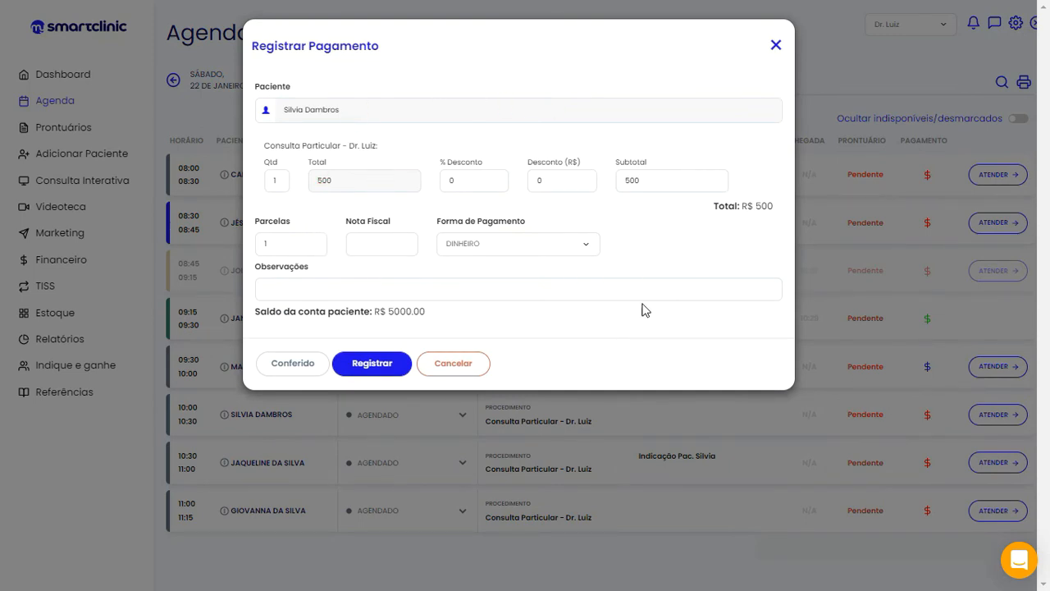
{"action": "double_click", "coordinate": [642, 182]}
{"action": "type", "text": "300"}
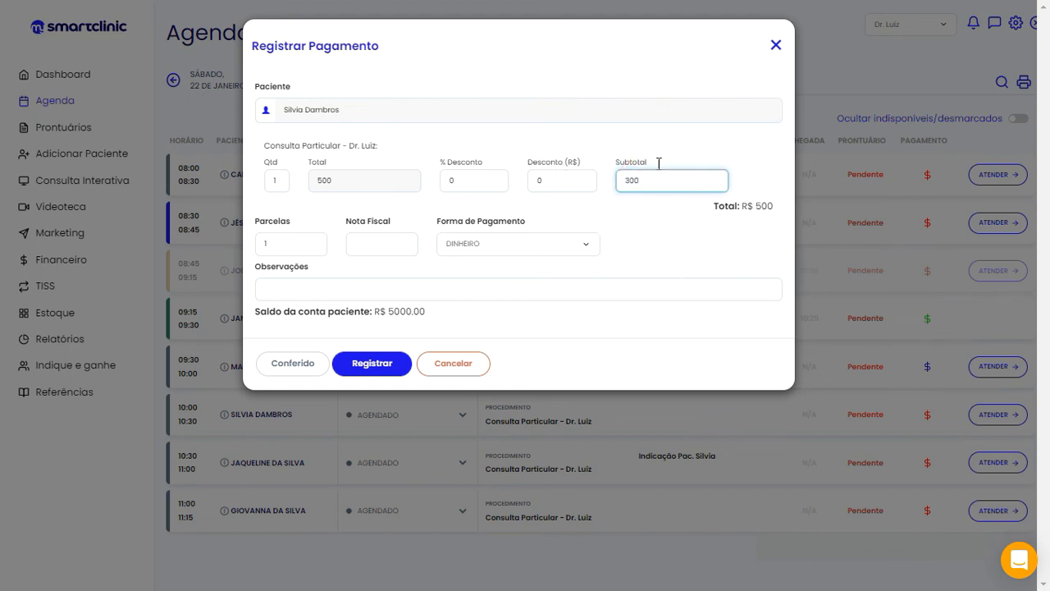
{"action": "left_click", "coordinate": [642, 220]}
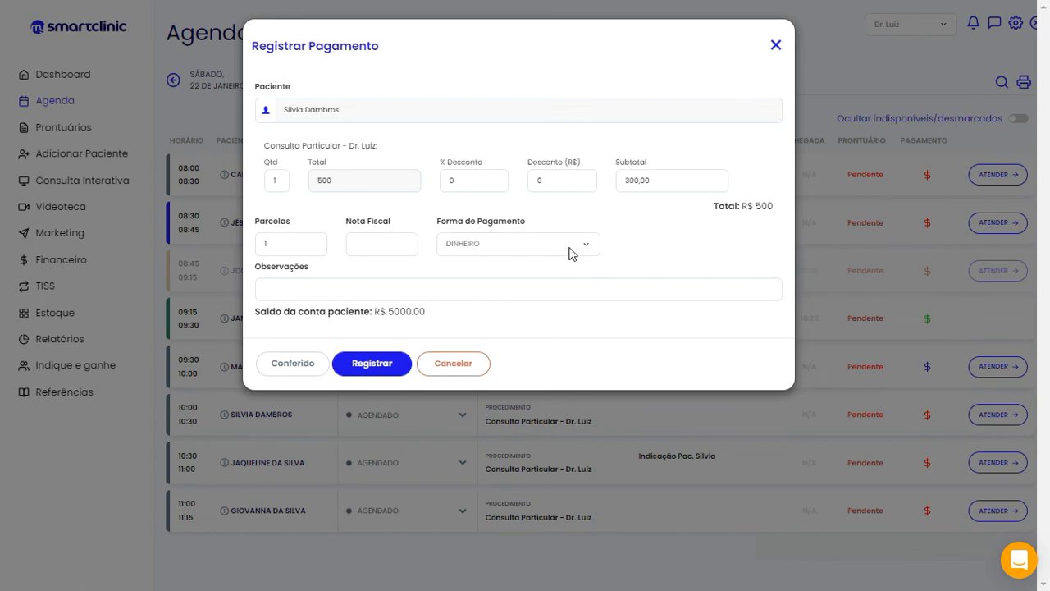
{"action": "left_click", "coordinate": [373, 365]}
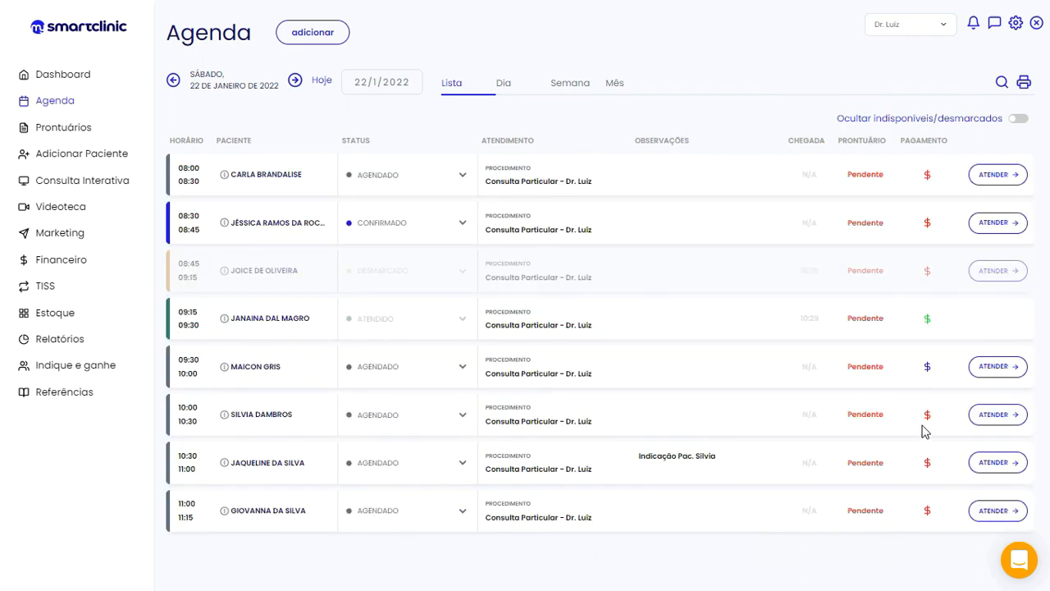
{"action": "mouse_move", "coordinate": [929, 430]}
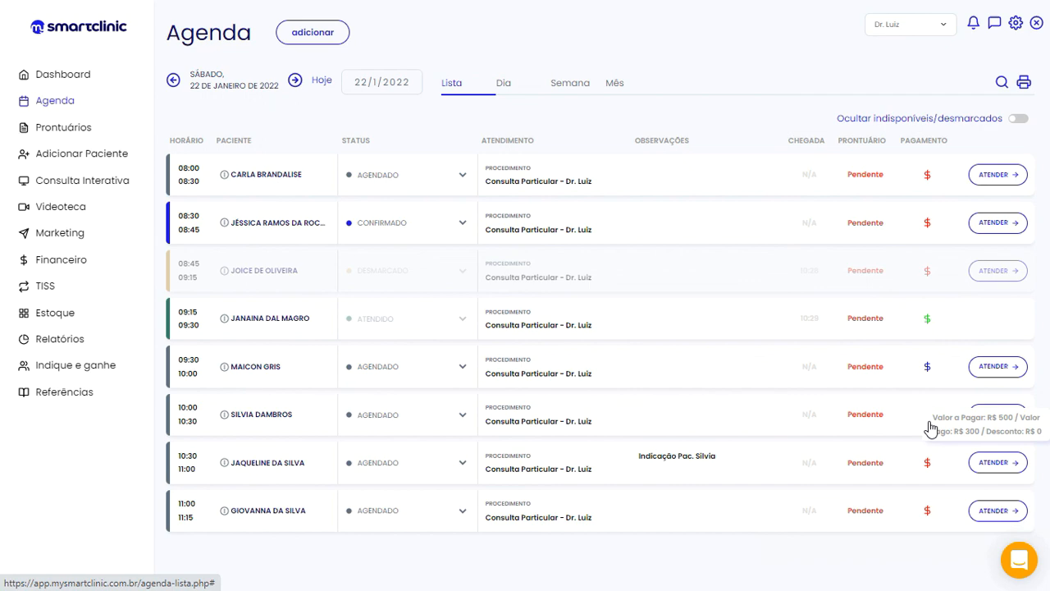
Pay the 10:00 appointment's remaining R$ 200 by MASTERCARD credit card in 2 instalments
{"action": "left_click", "coordinate": [930, 421]}
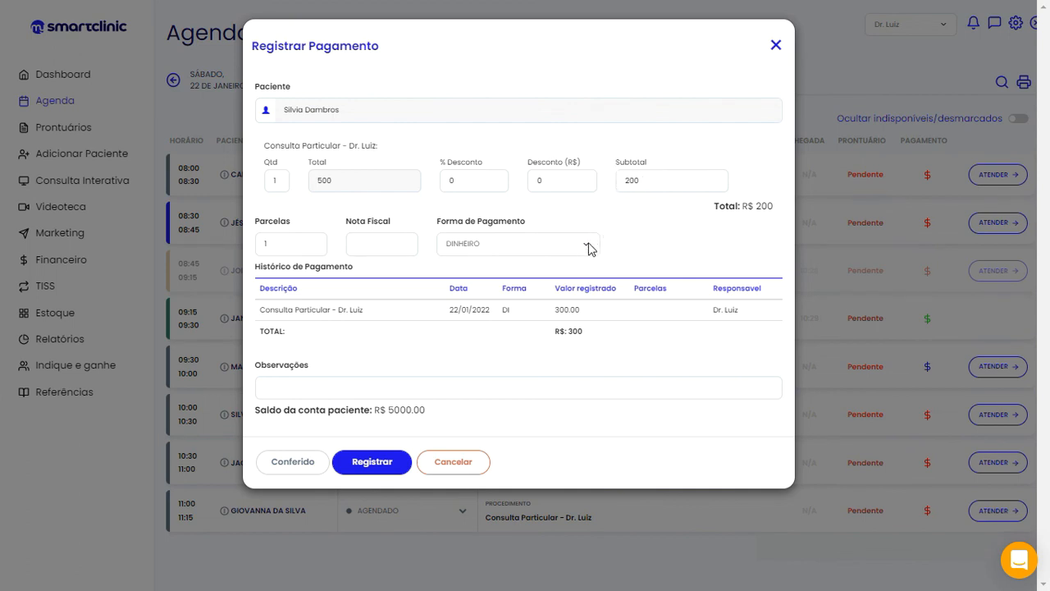
{"action": "left_click", "coordinate": [589, 246]}
{"action": "left_click", "coordinate": [556, 286]}
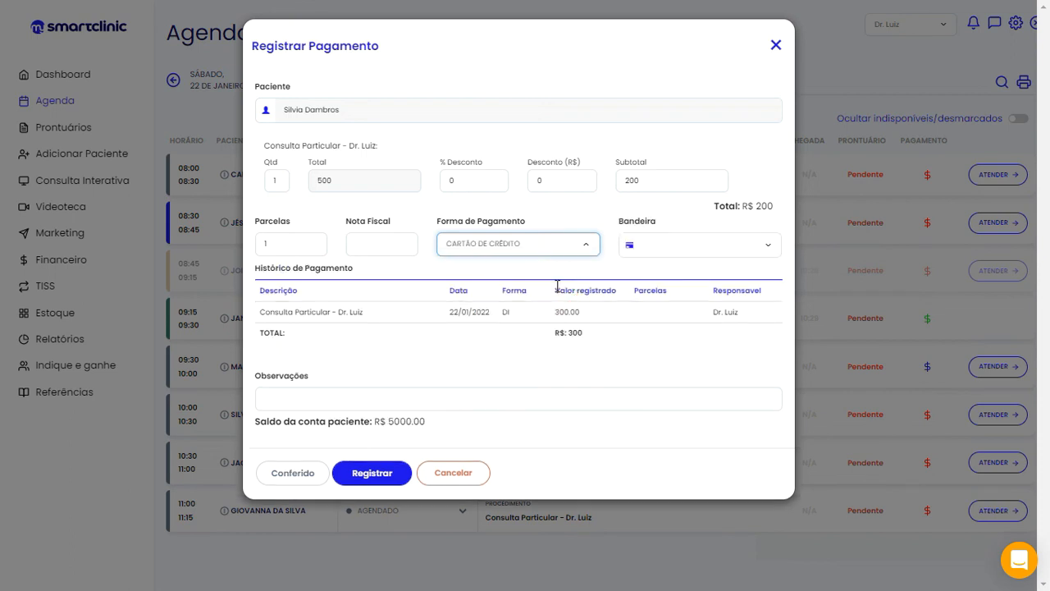
{"action": "left_click", "coordinate": [286, 244]}
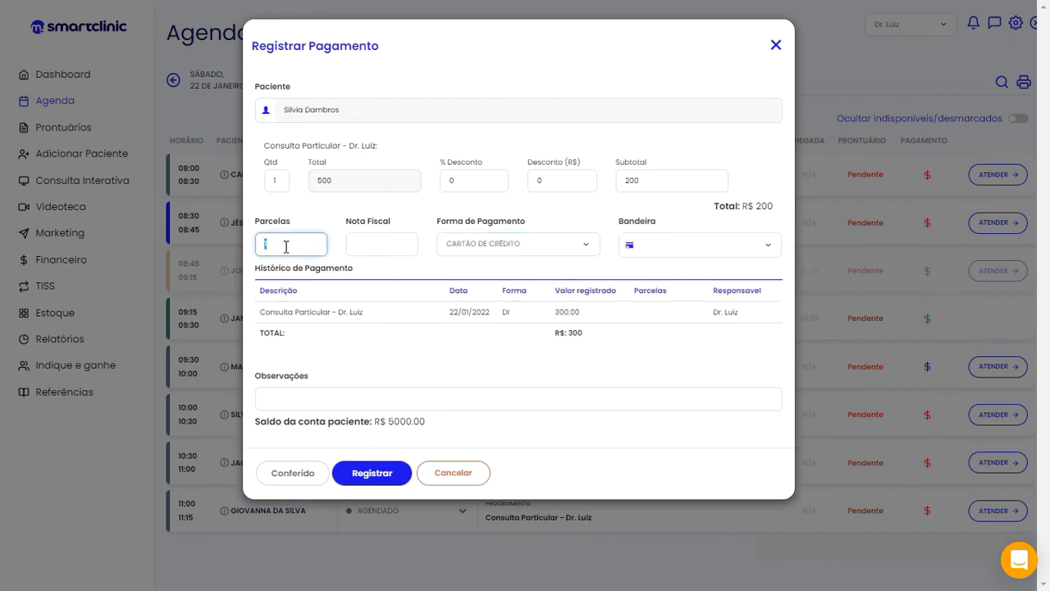
{"action": "type", "text": "2"}
{"action": "left_click", "coordinate": [656, 244]}
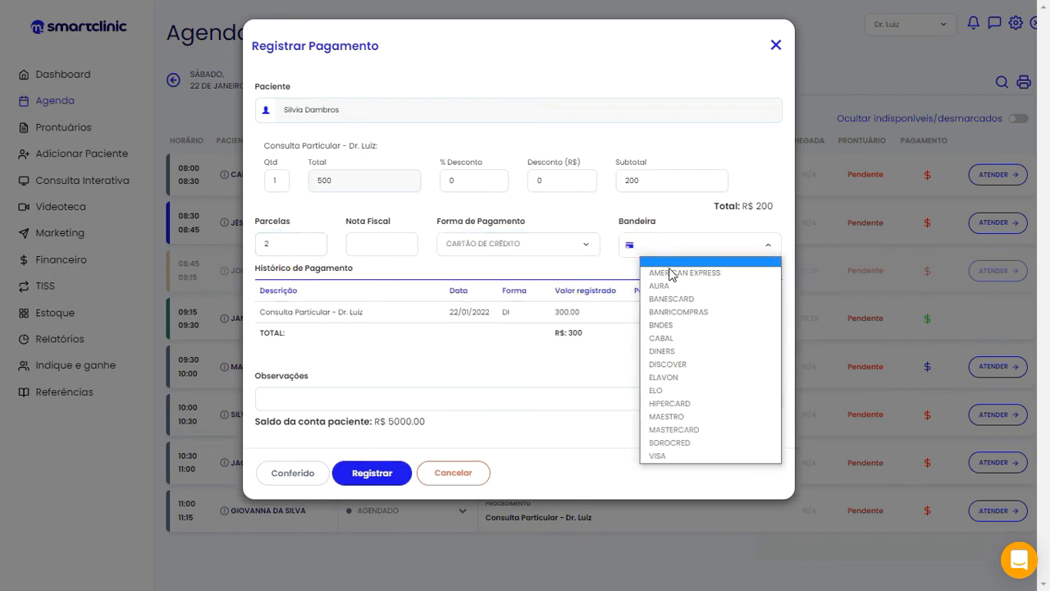
{"action": "left_click", "coordinate": [673, 429]}
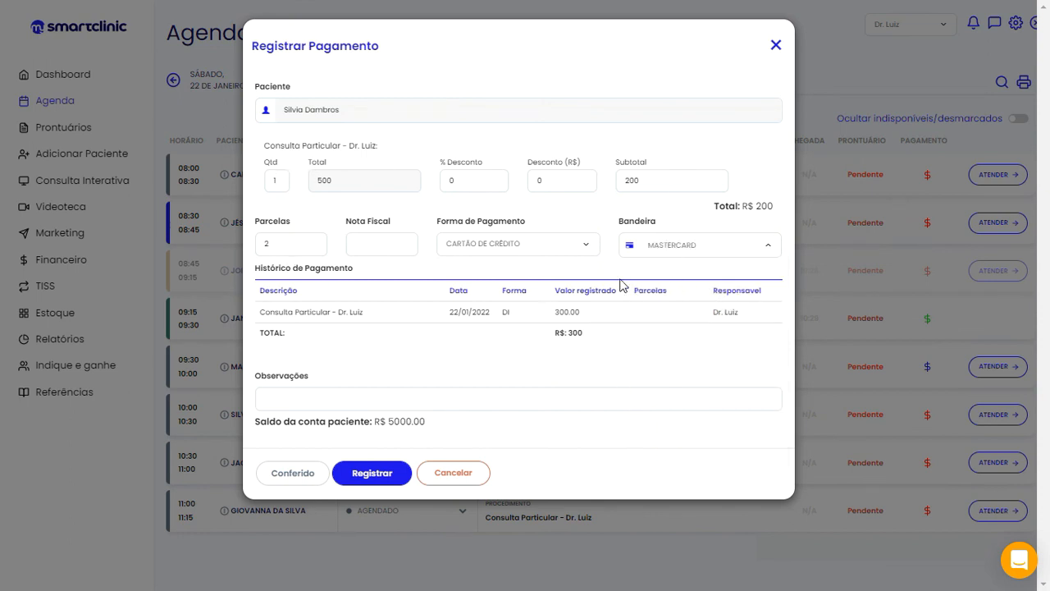
{"action": "left_click", "coordinate": [379, 476]}
{"action": "left_click", "coordinate": [585, 70]}
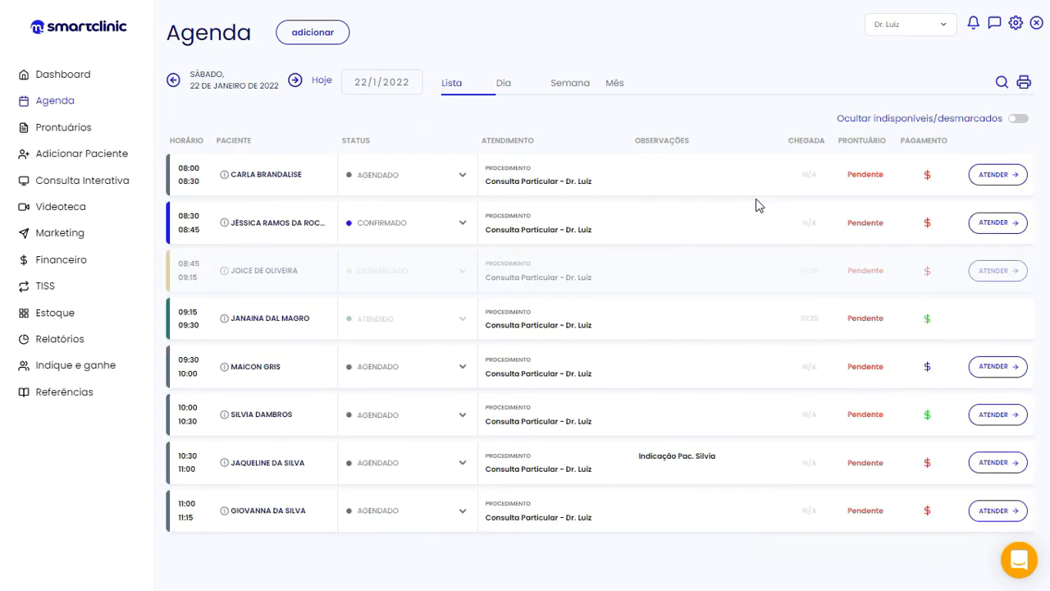
{"action": "mouse_move", "coordinate": [927, 423]}
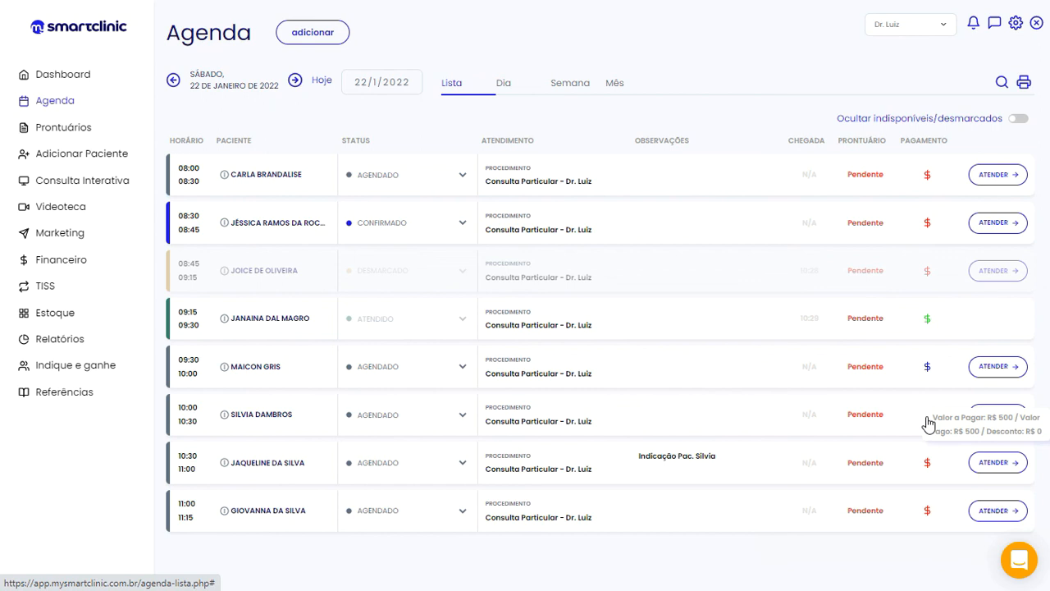
{"action": "left_click", "coordinate": [73, 342]}
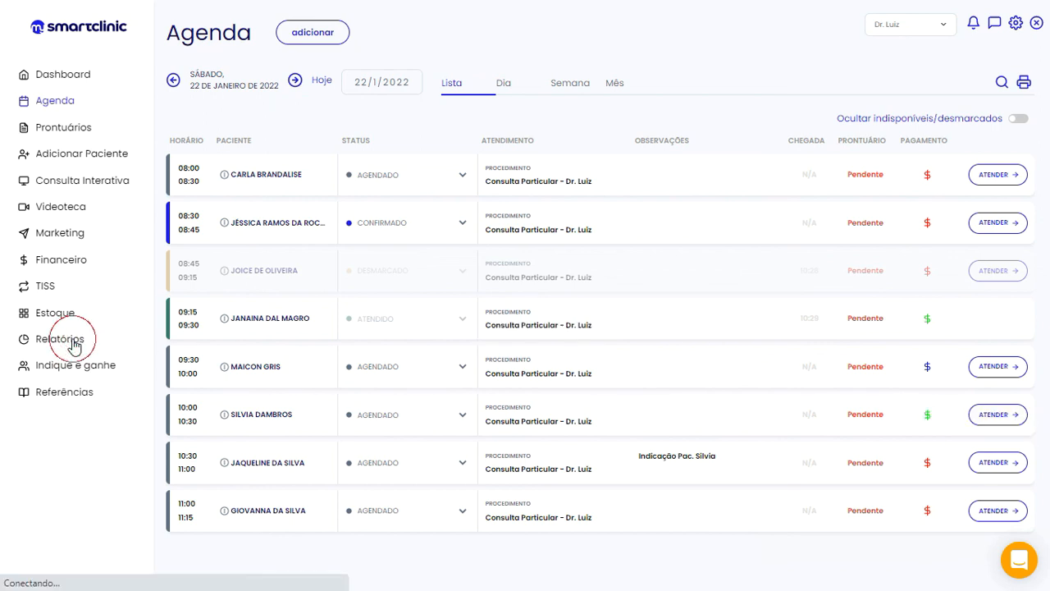
Choose Recebimentos - Agenda as the report type so its filters appear
{"action": "left_click", "coordinate": [280, 121]}
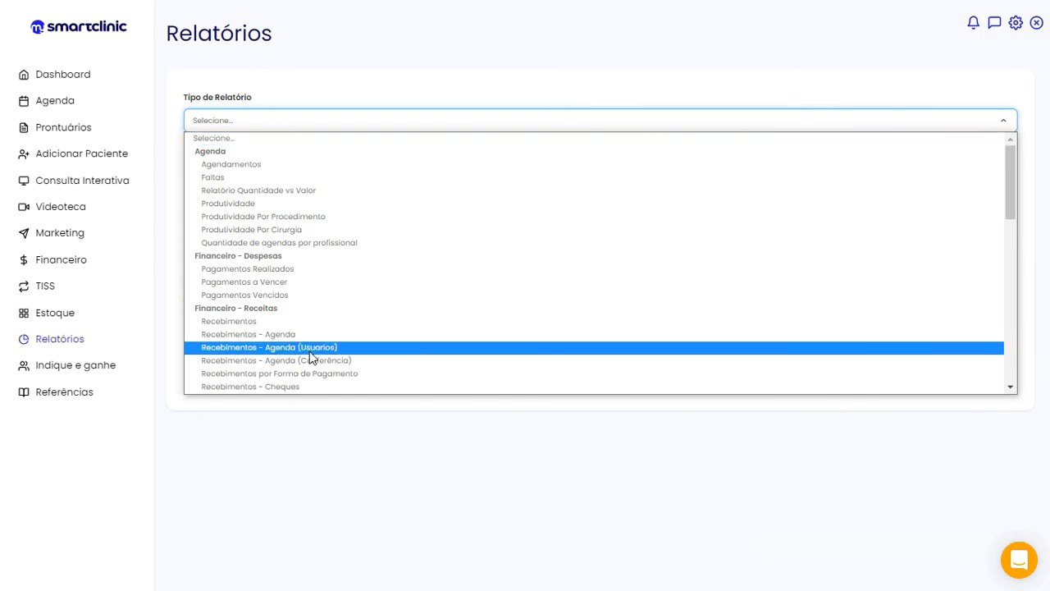
{"action": "scroll", "coordinate": [315, 357], "scroll_direction": "down", "scroll_amount": 3}
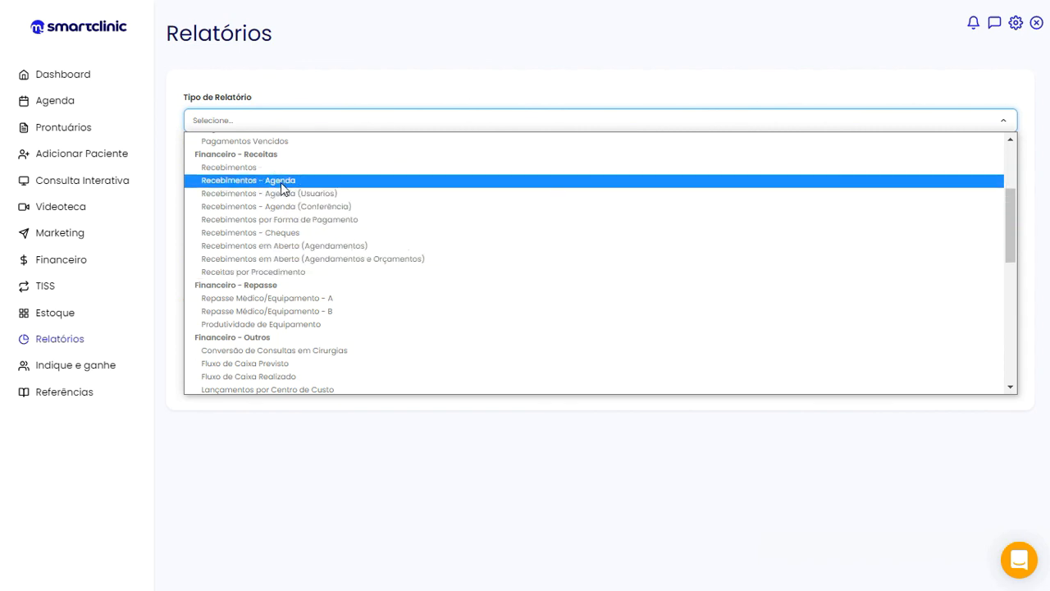
{"action": "left_click", "coordinate": [280, 182]}
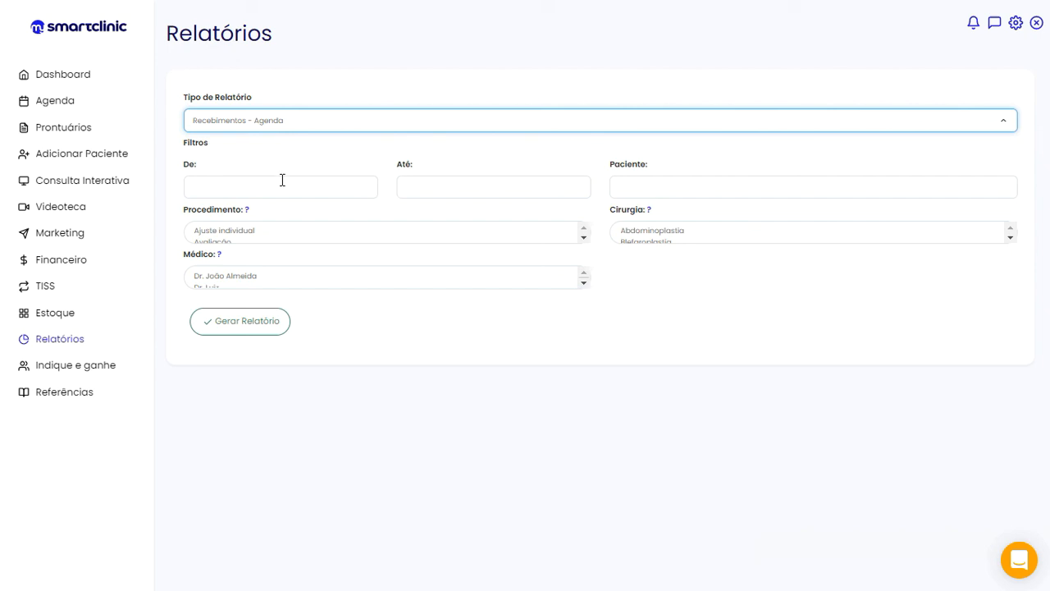
Set the report date range from 22/01/2022 to 22/01/2022
{"action": "left_click", "coordinate": [230, 188]}
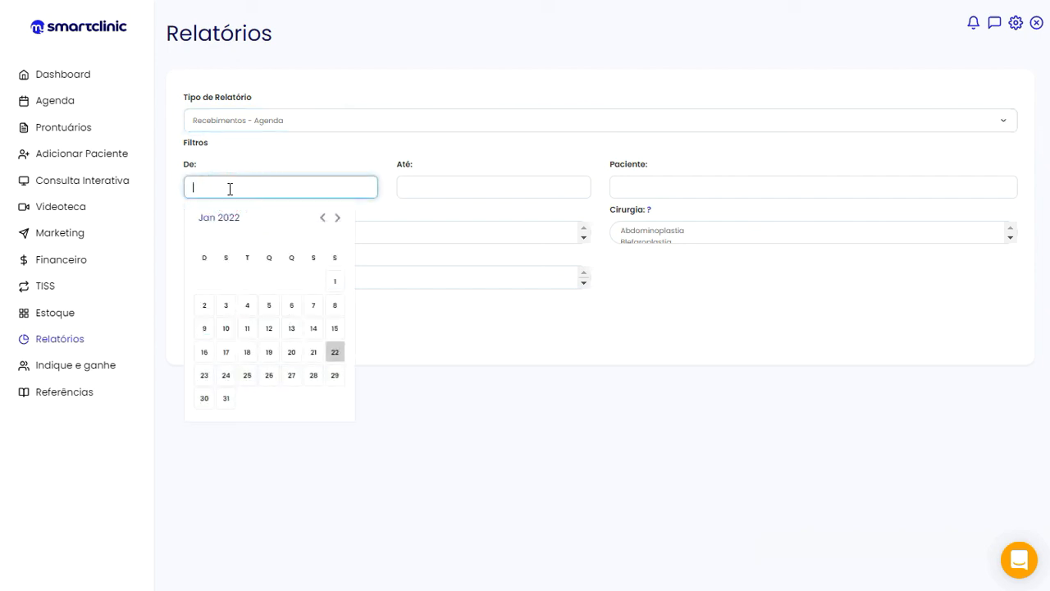
{"action": "left_click", "coordinate": [335, 351]}
{"action": "left_click", "coordinate": [449, 187]}
{"action": "left_click", "coordinate": [547, 353]}
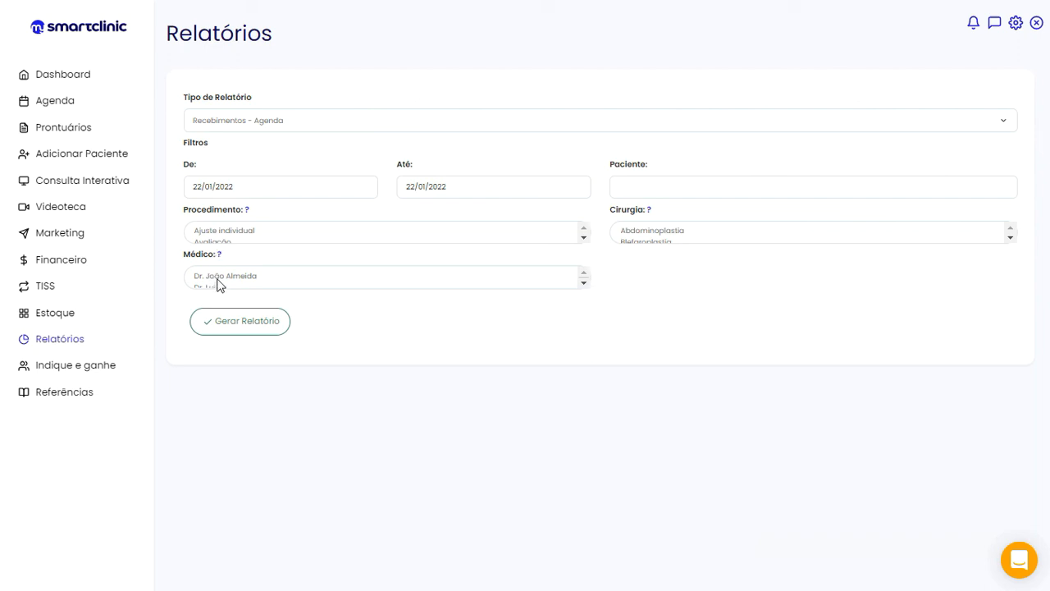
Select several doctors in Médico, generate the report, and open the support chat
{"action": "left_click", "coordinate": [246, 276]}
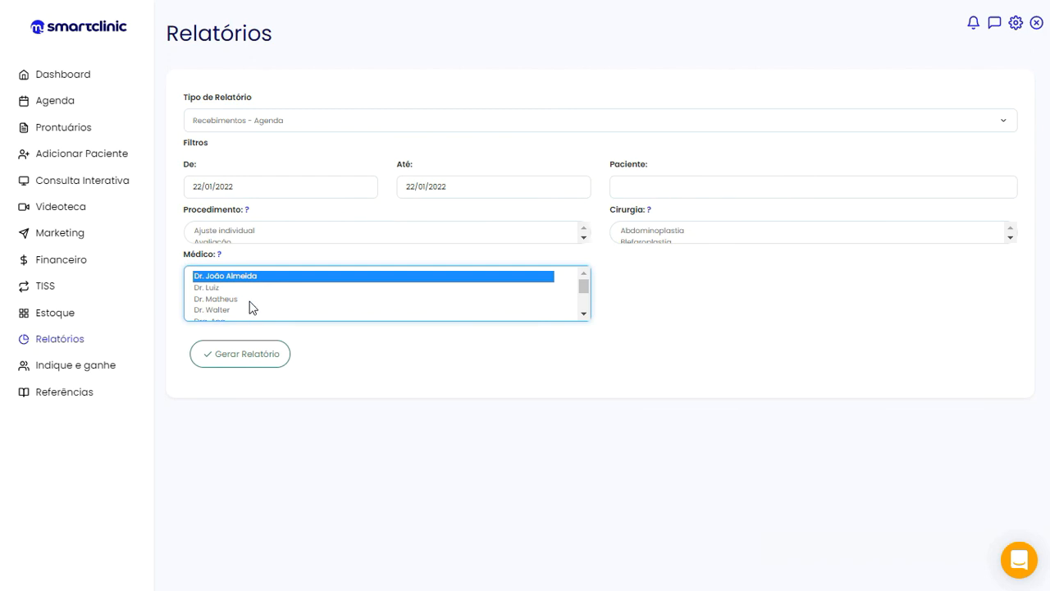
{"action": "left_click", "coordinate": [322, 364]}
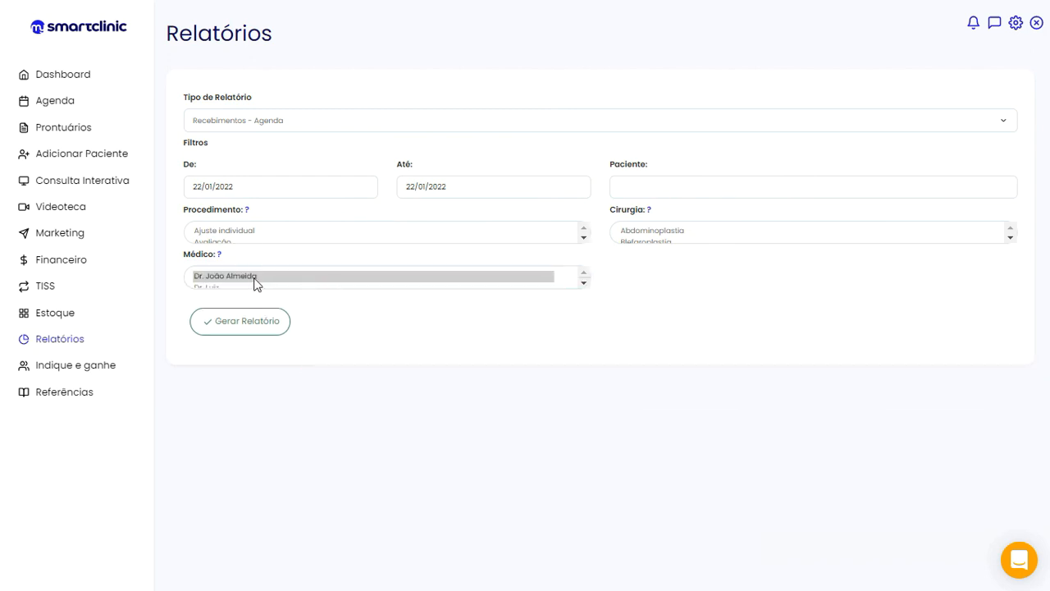
{"action": "key", "text": "shift+Down"}
{"action": "key", "text": "shift+Down"}
{"action": "key", "text": "shift+Down"}
{"action": "left_click", "coordinate": [274, 331]}
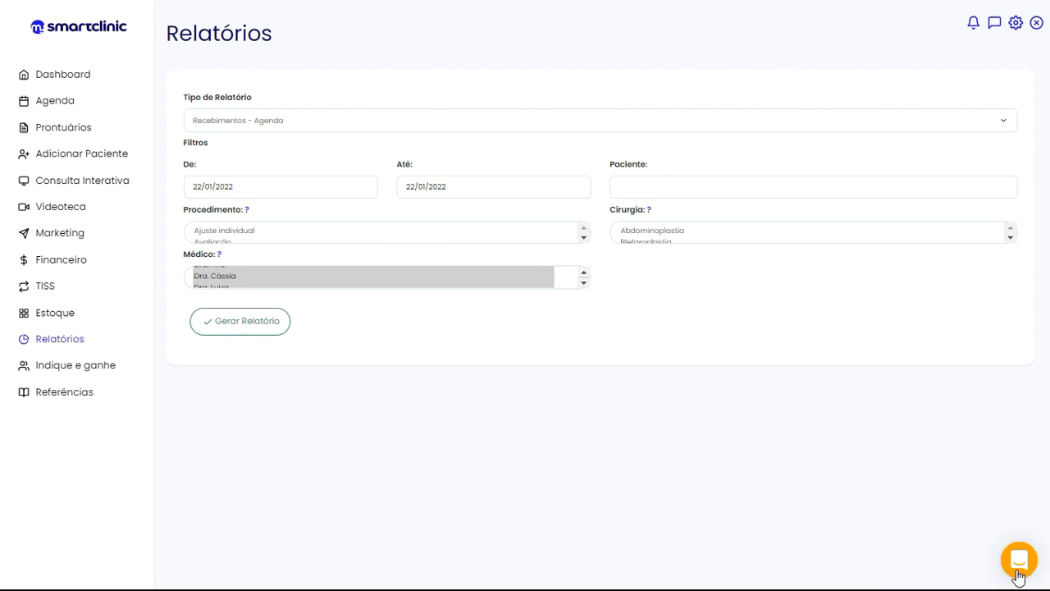
{"action": "left_click", "coordinate": [1017, 574]}
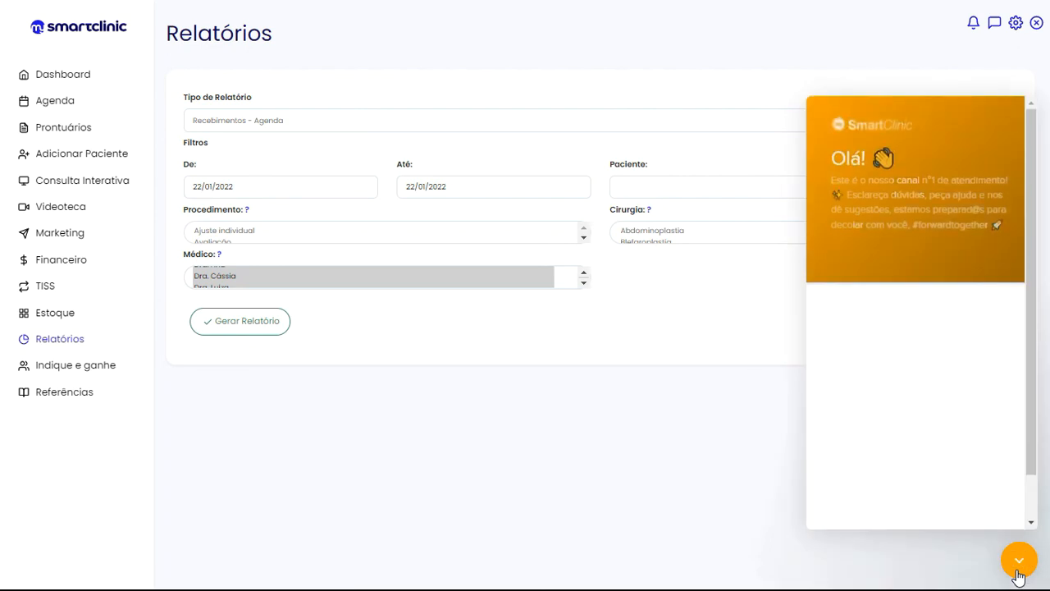